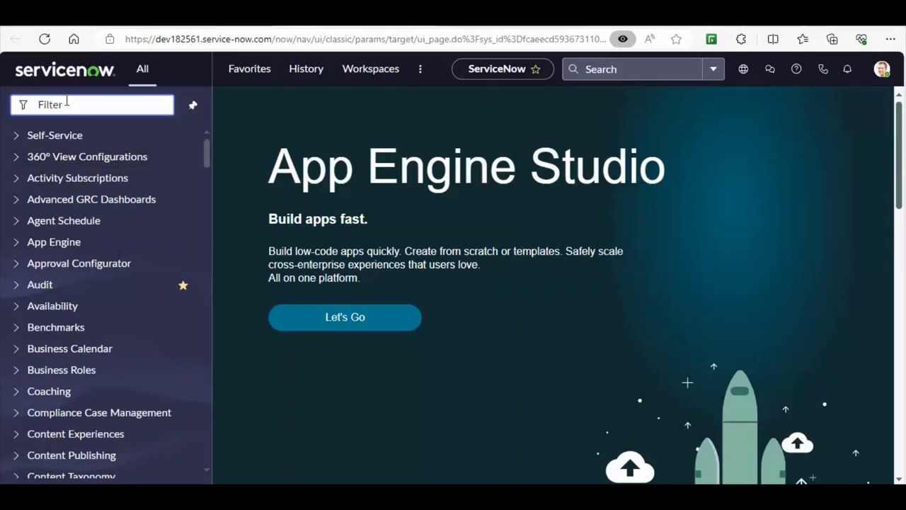
- Filter the application navigator for RISK and open the Risk Events Overview dashboard
type("RISK")
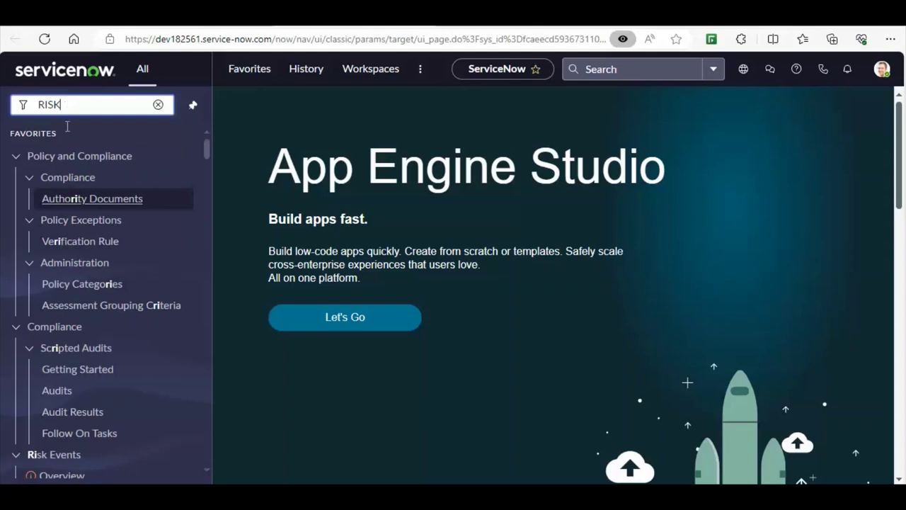
scroll(22, 163, "down", 4)
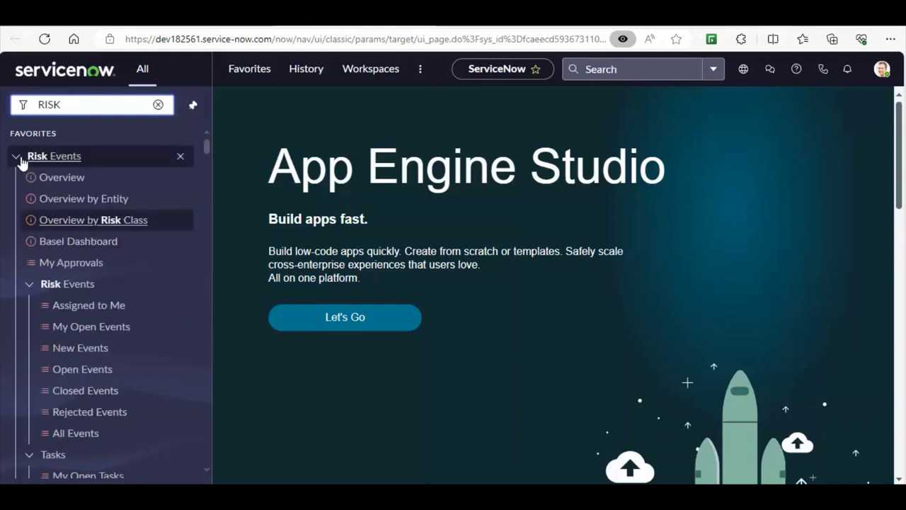
left_click(21, 161)
left_click(21, 160)
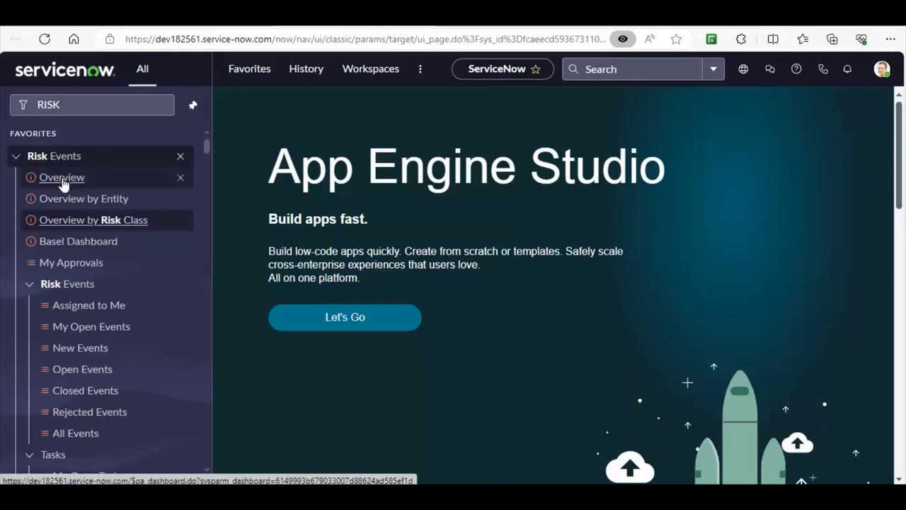
left_click(62, 178)
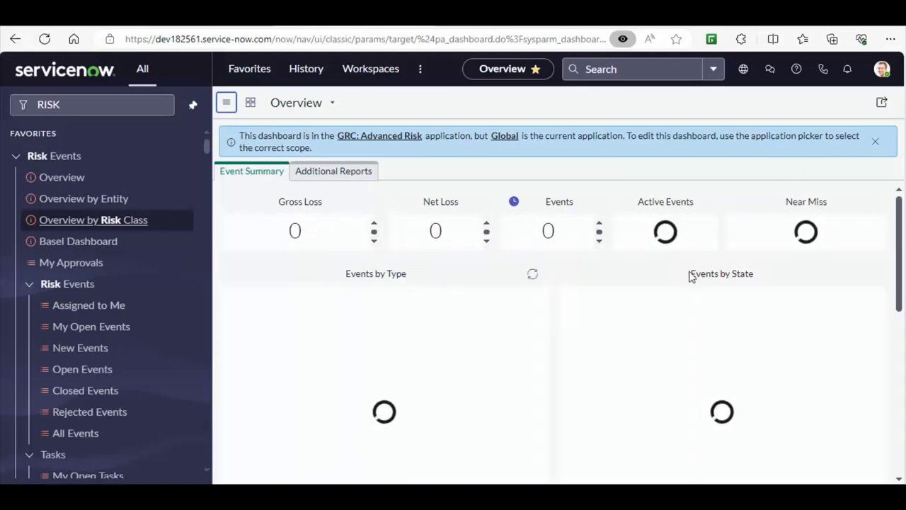
- Look through the dashboard's event summary charts and its additional reports
left_click_drag(900, 260, 897, 369)
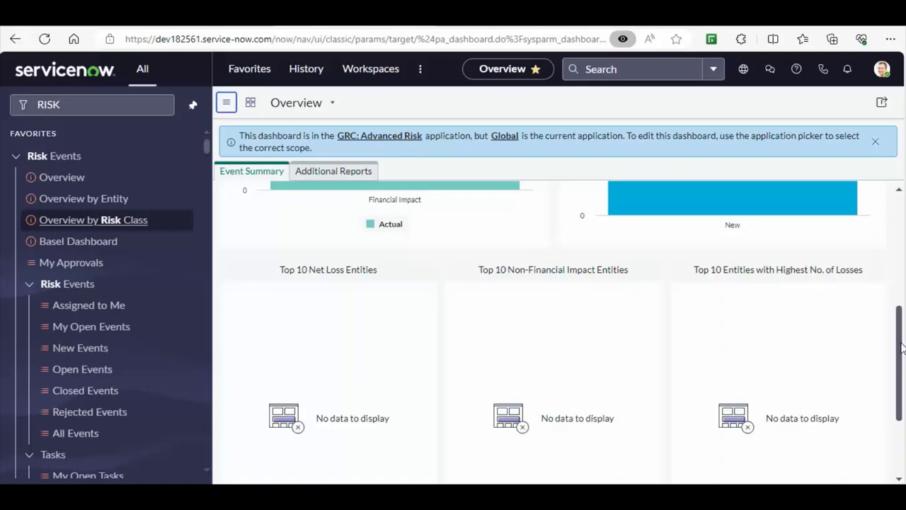
scroll(903, 188, "up", 5)
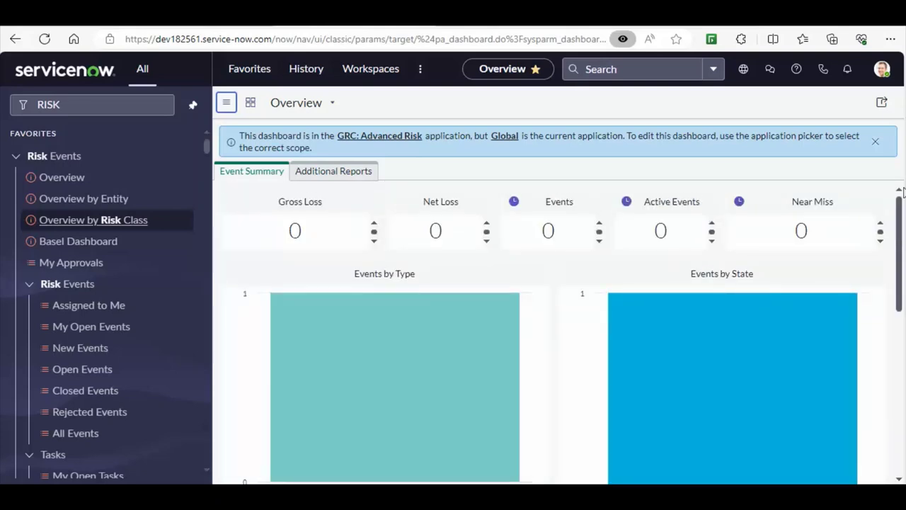
left_click(333, 172)
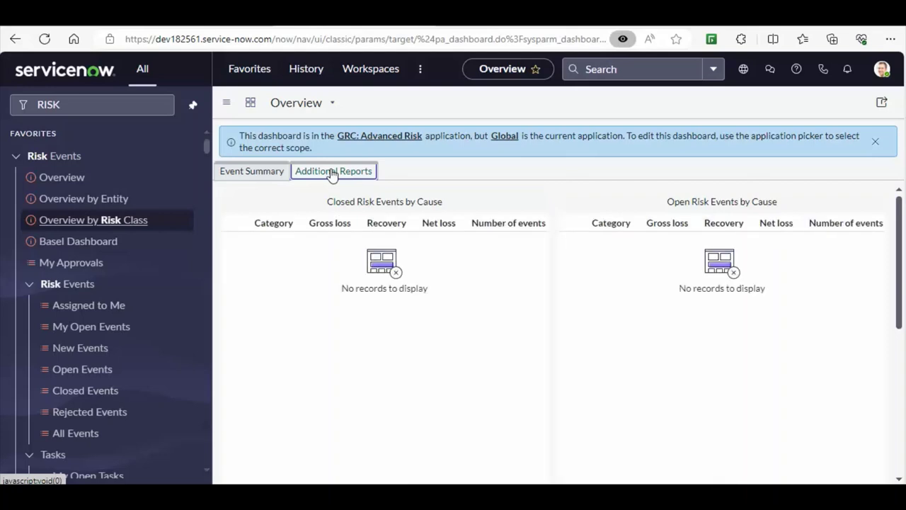
- Open the Overview by Entity risk event dashboard and filter it to the Windows Mobile entity
left_click(87, 205)
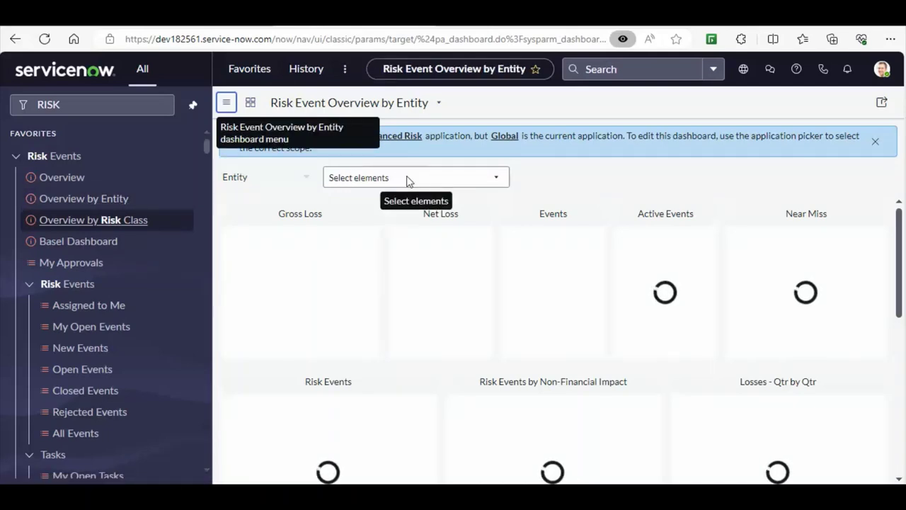
left_click(499, 177)
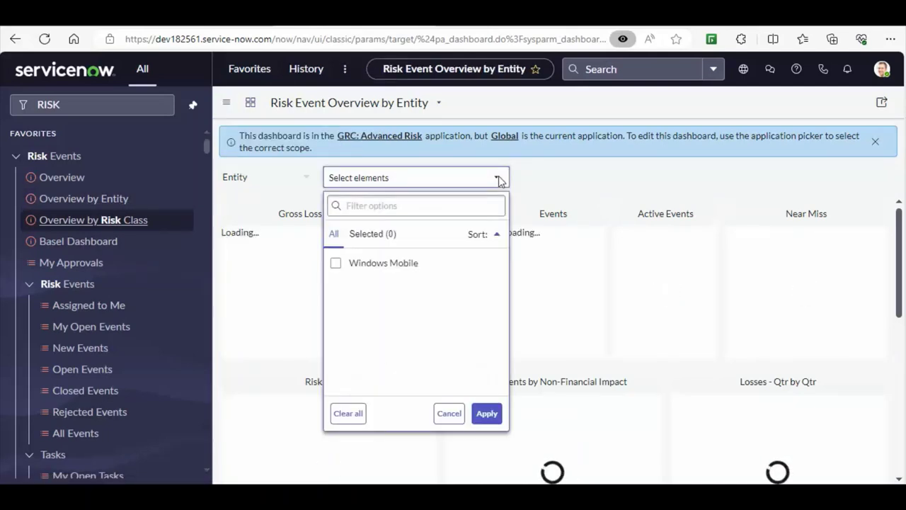
left_click(373, 268)
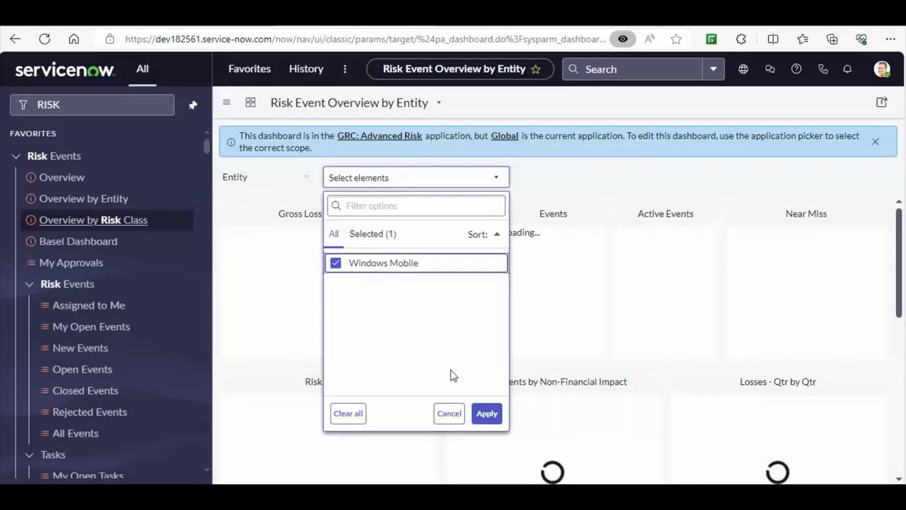
left_click(486, 414)
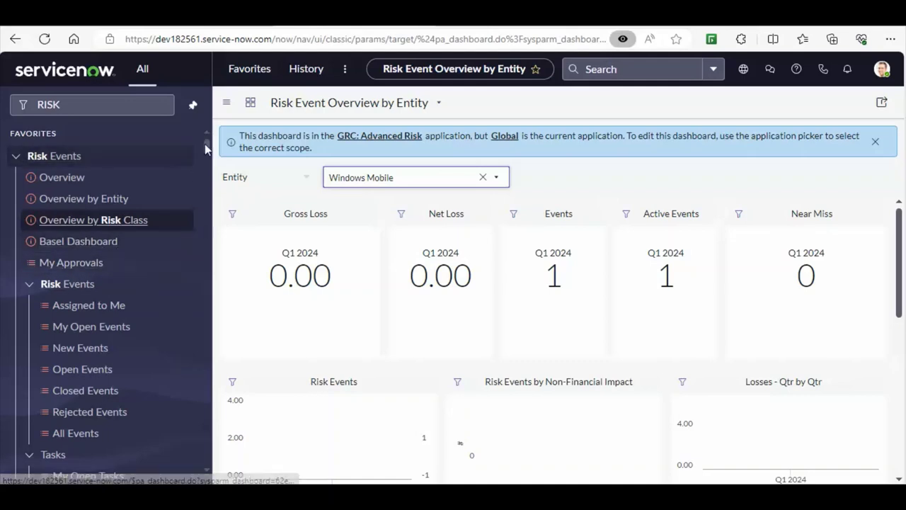
- Open the list of new risk events and review the listed event's number, name, event type and primary entity
scroll(205, 142, "down", 1)
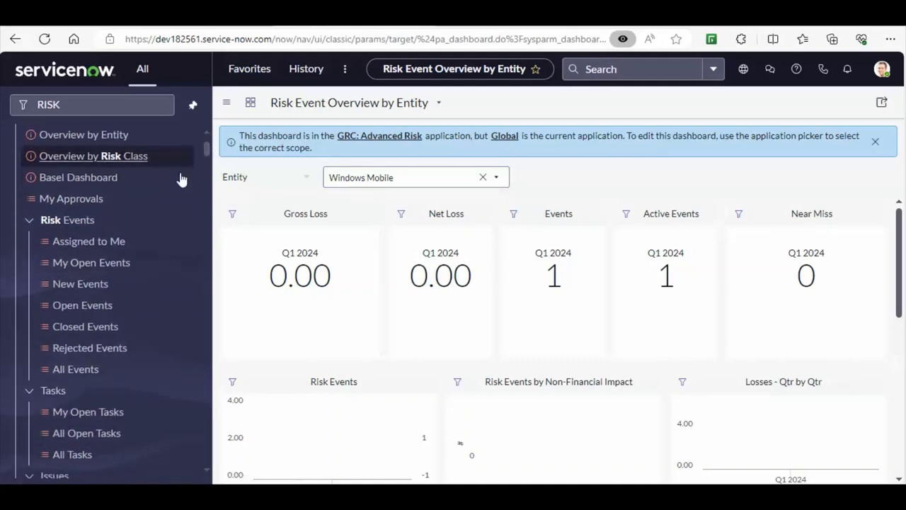
left_click(83, 290)
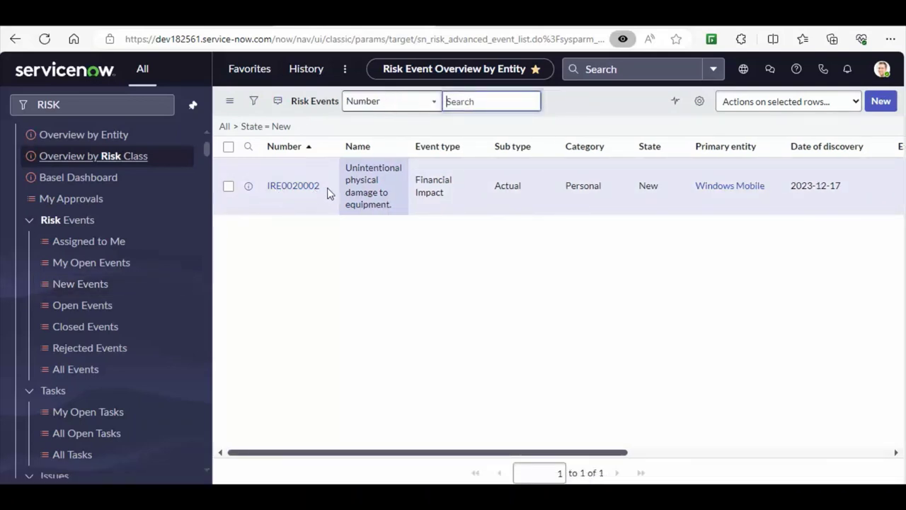
left_click_drag(320, 212, 278, 204)
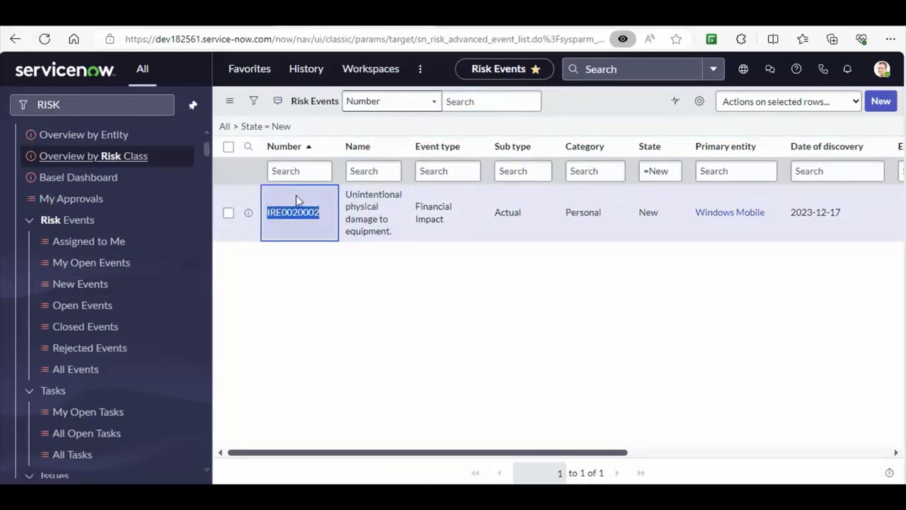
left_click(359, 202)
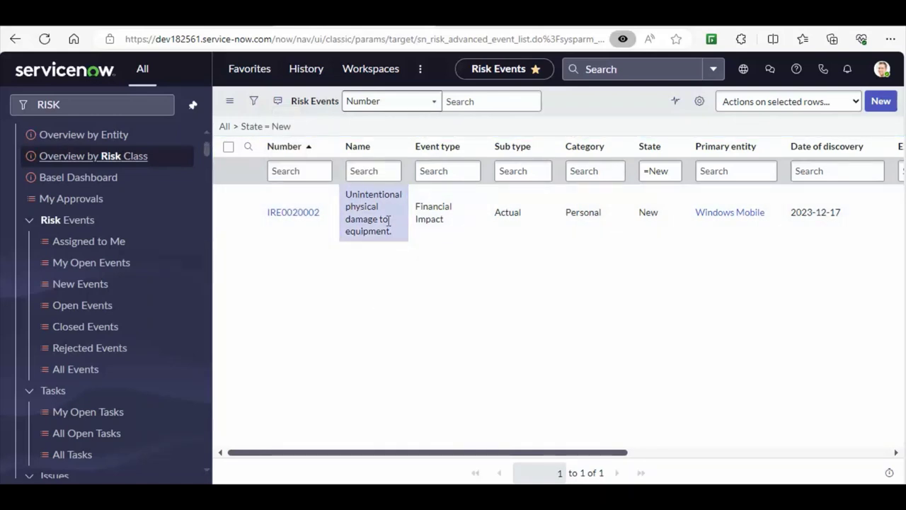
left_click_drag(394, 235, 352, 204)
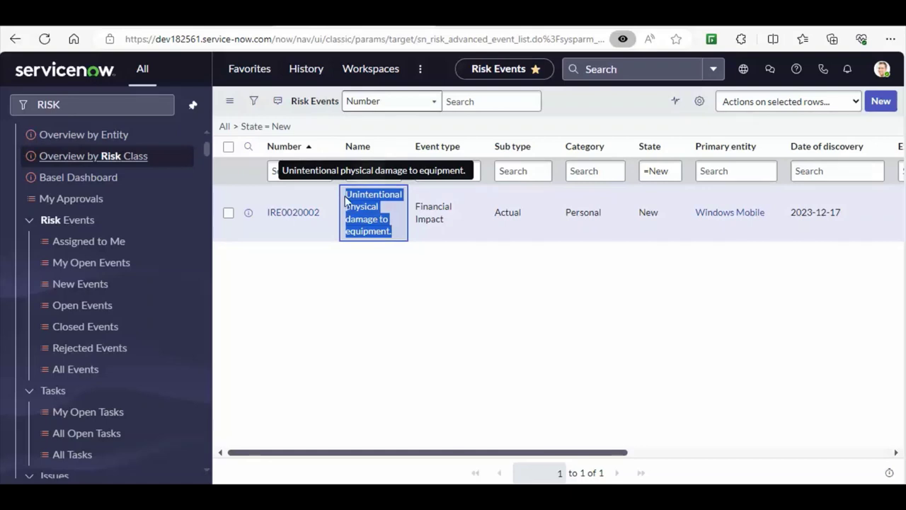
left_click_drag(469, 220, 418, 202)
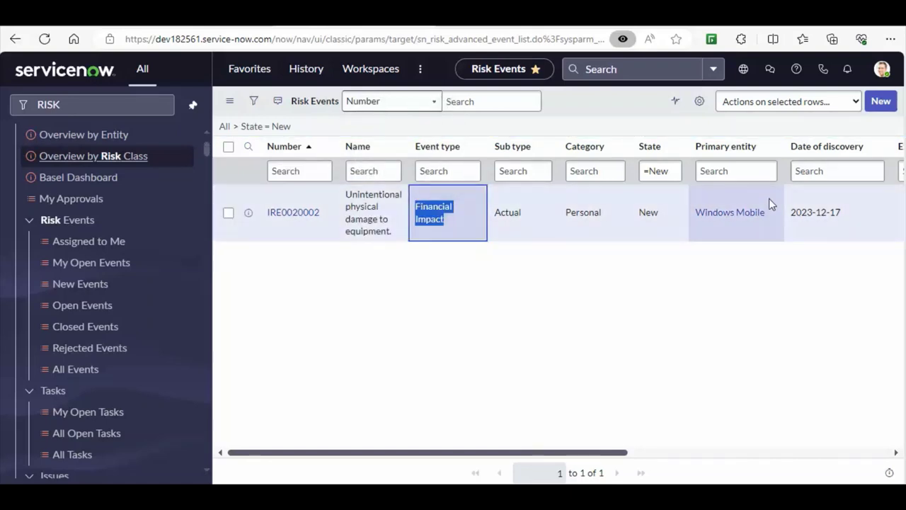
left_click_drag(773, 212, 698, 222)
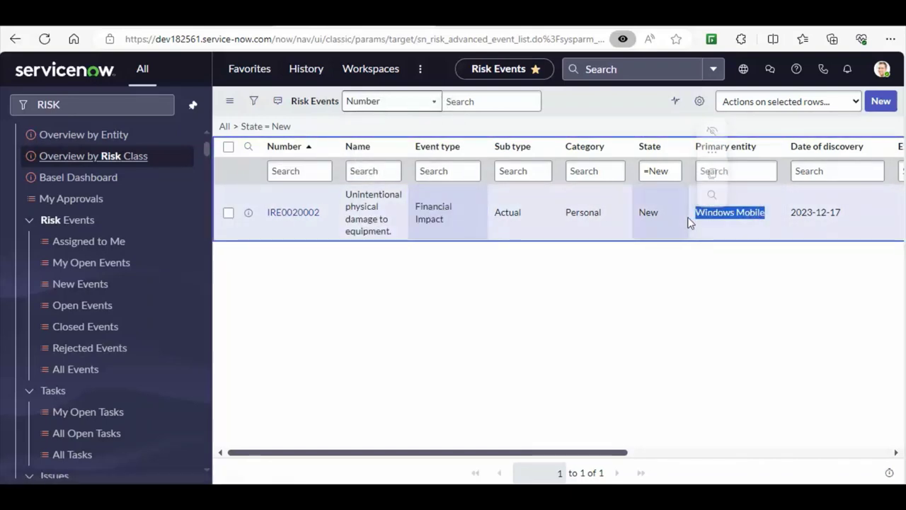
left_click_drag(300, 219, 297, 213)
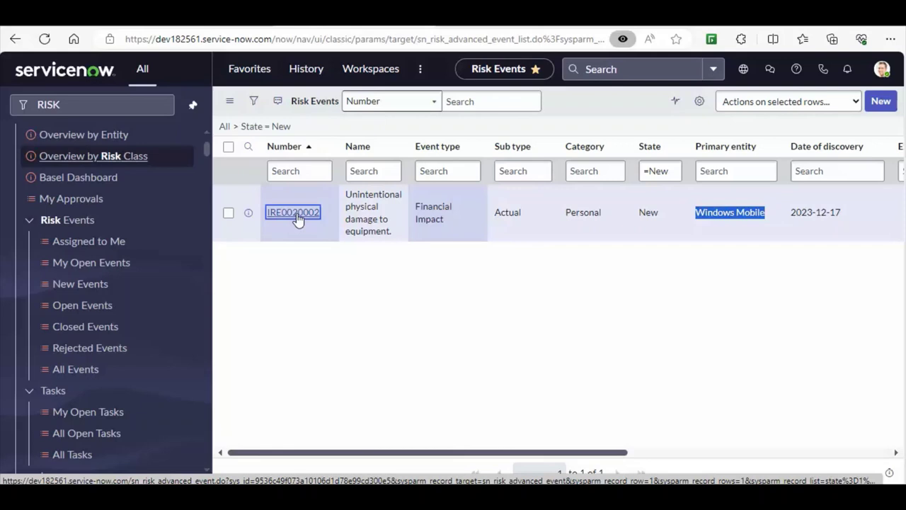
- Open the risk event for unintentional physical damage to equipment and review its opener, primary entity, owning group and event type
left_click(293, 212)
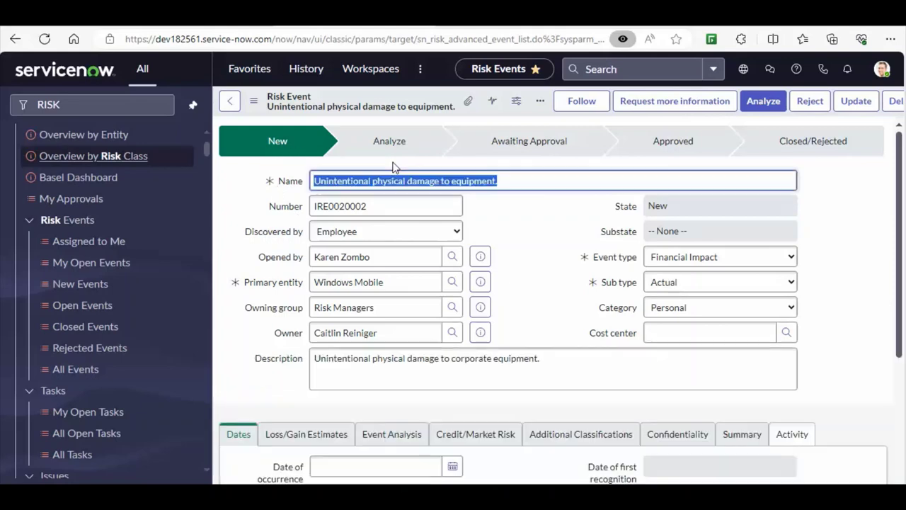
left_click(390, 167)
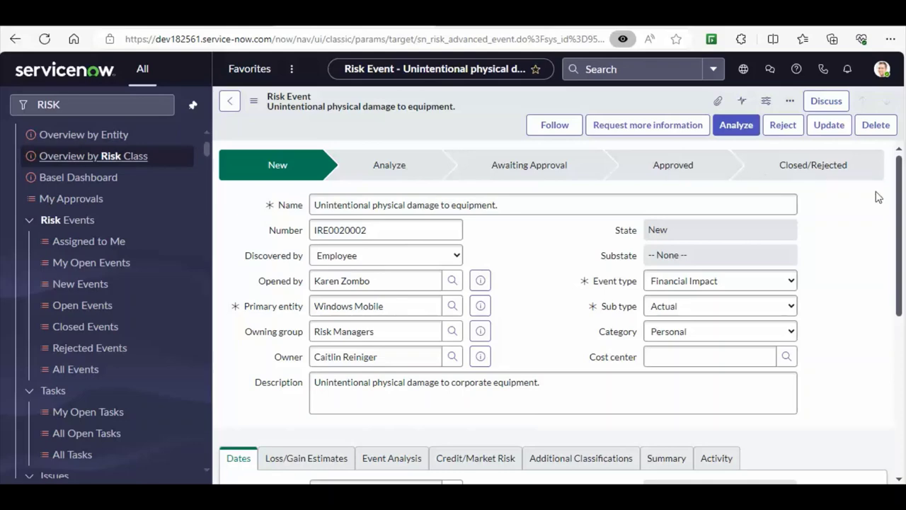
scroll(900, 218, "down", 2)
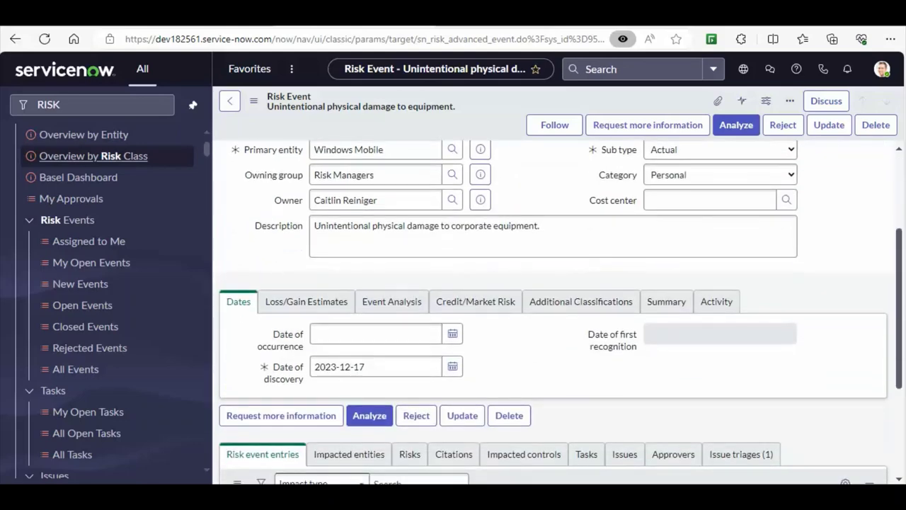
scroll(897, 222, "up", 2)
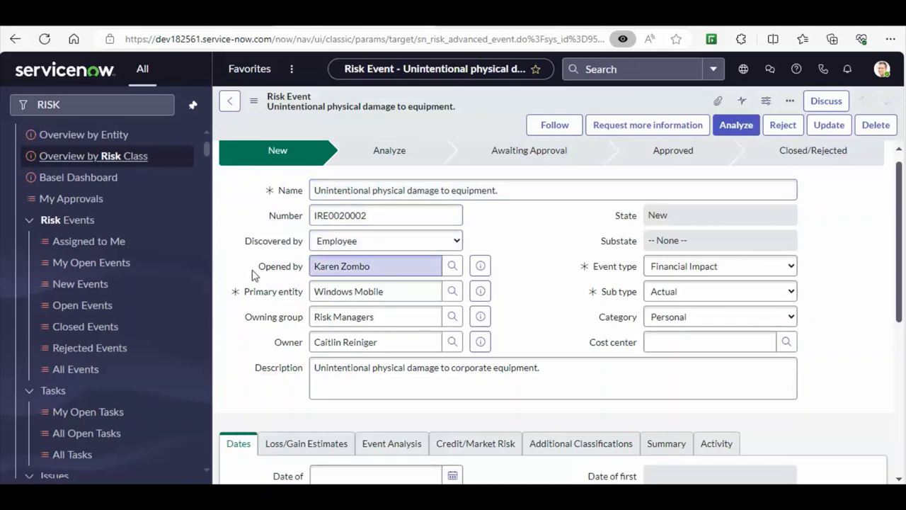
triple_click(279, 271)
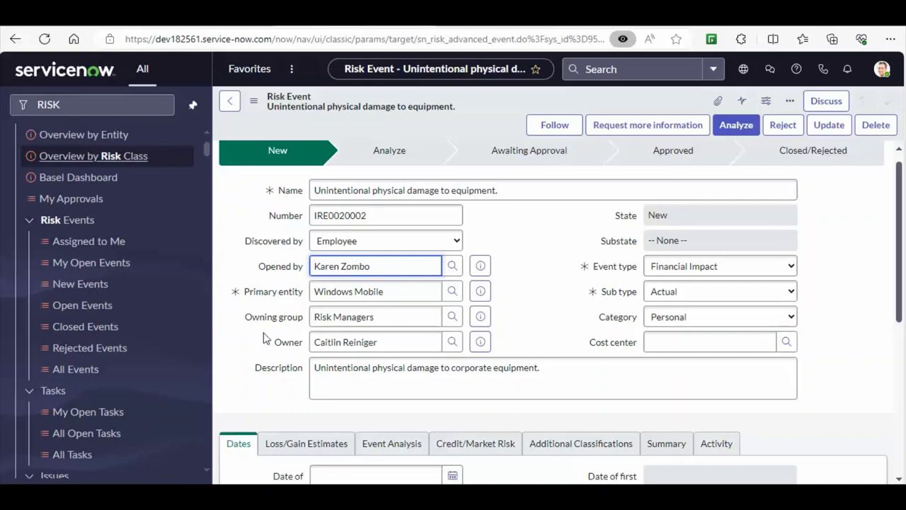
left_click_drag(292, 291, 382, 291)
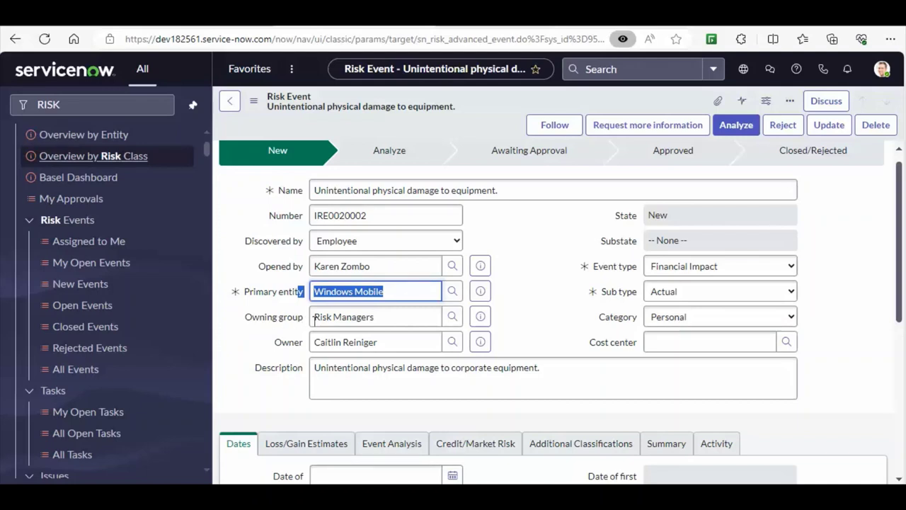
left_click_drag(315, 320, 536, 283)
left_click(560, 255)
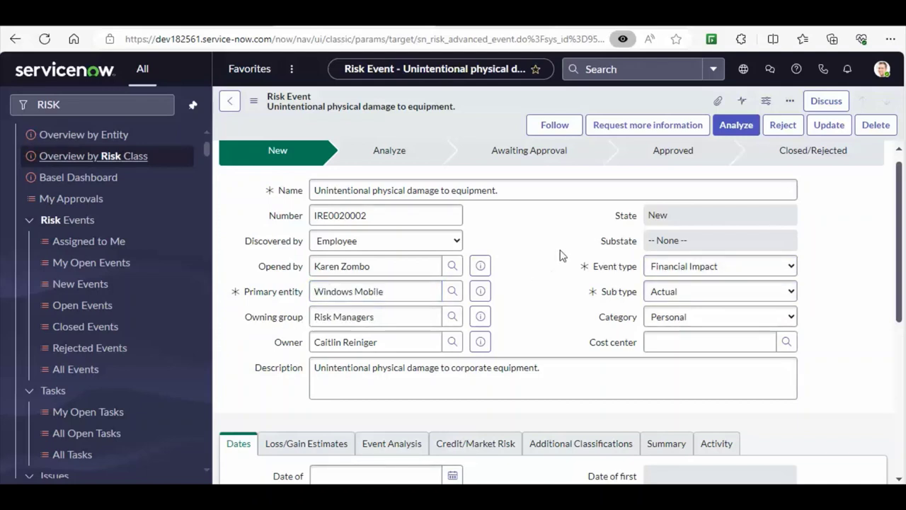
left_click(721, 267)
left_click(720, 273)
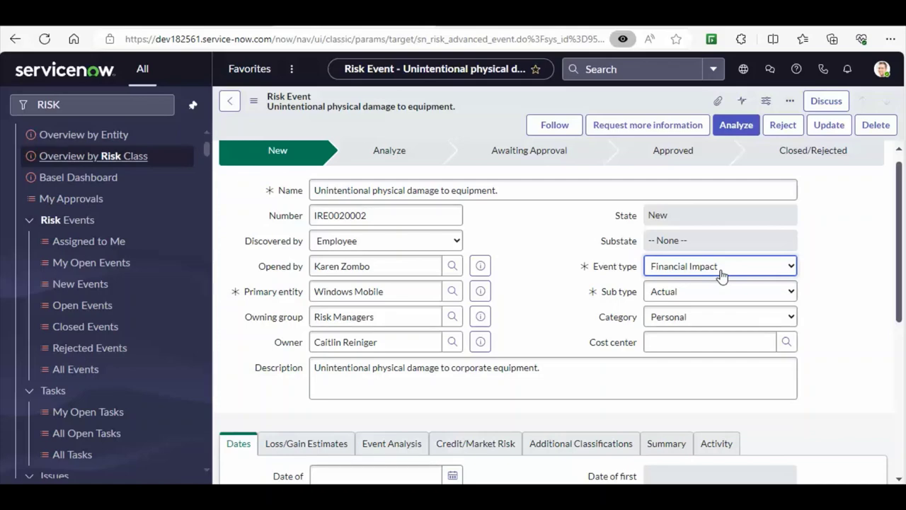
- Review the risk event's dates, loss/gain estimates, event analysis, credit/market risk, additional classifications, summary and activity sections
scroll(900, 262, "down", 3)
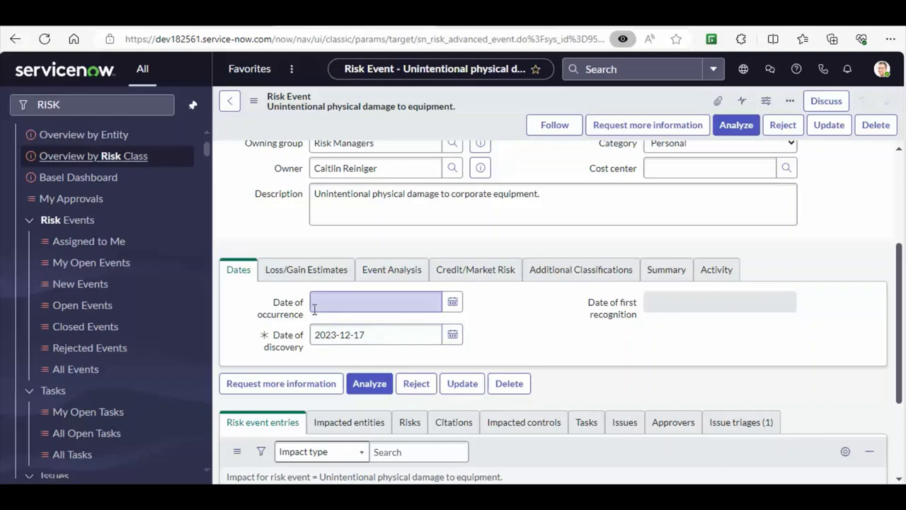
left_click(283, 270)
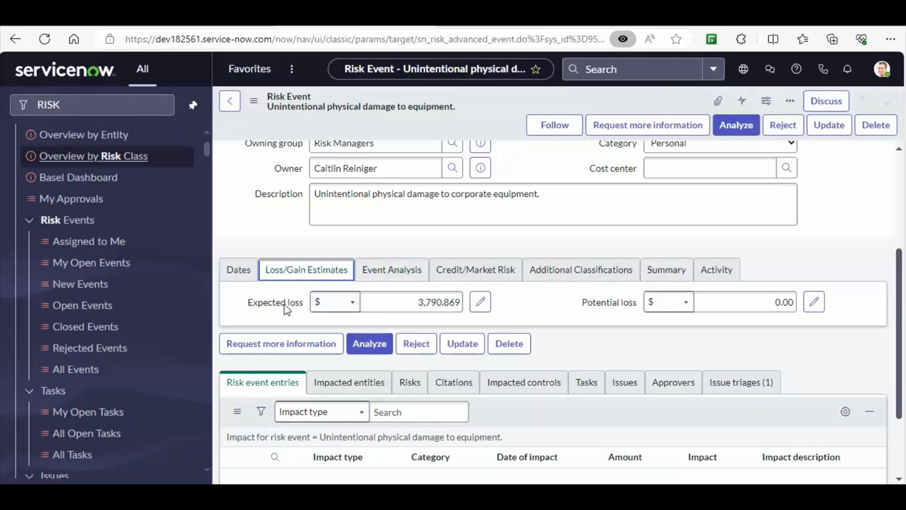
left_click(386, 273)
left_click(464, 276)
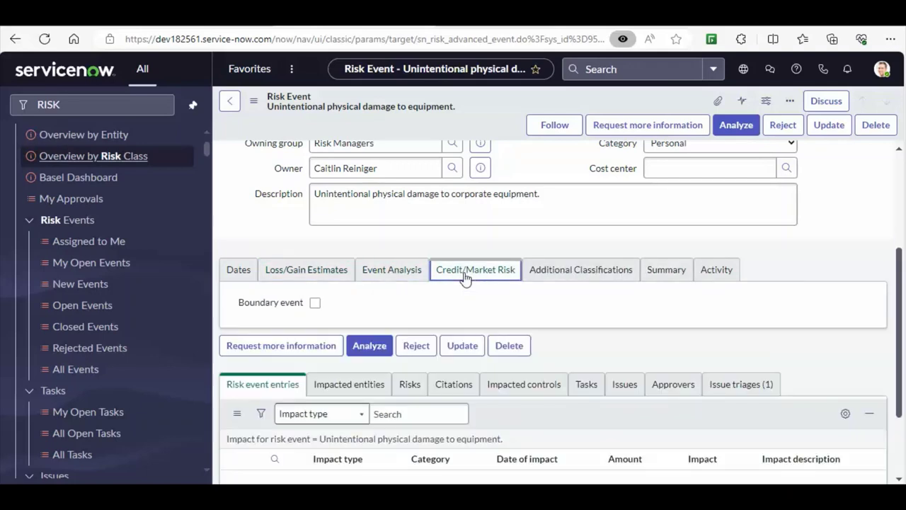
left_click(559, 276)
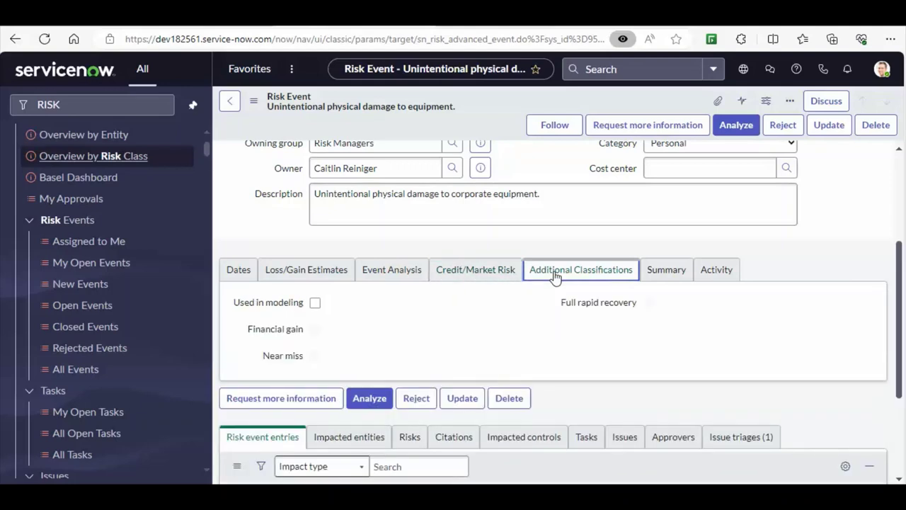
left_click(656, 276)
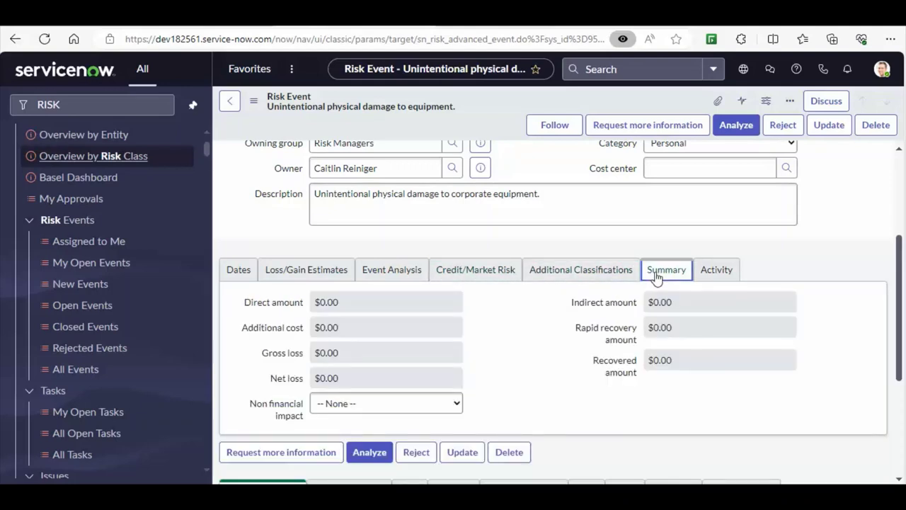
left_click(708, 277)
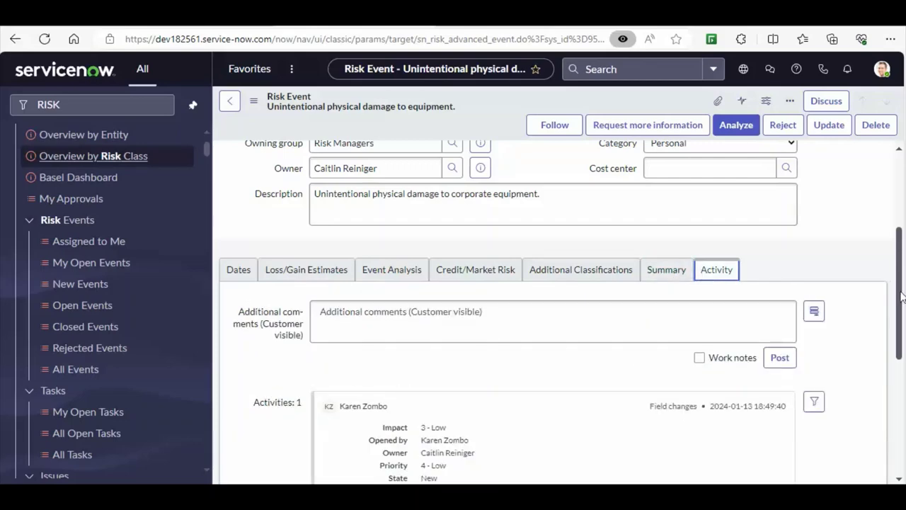
- Show the issue triages related to this risk event
left_click_drag(902, 296, 902, 413)
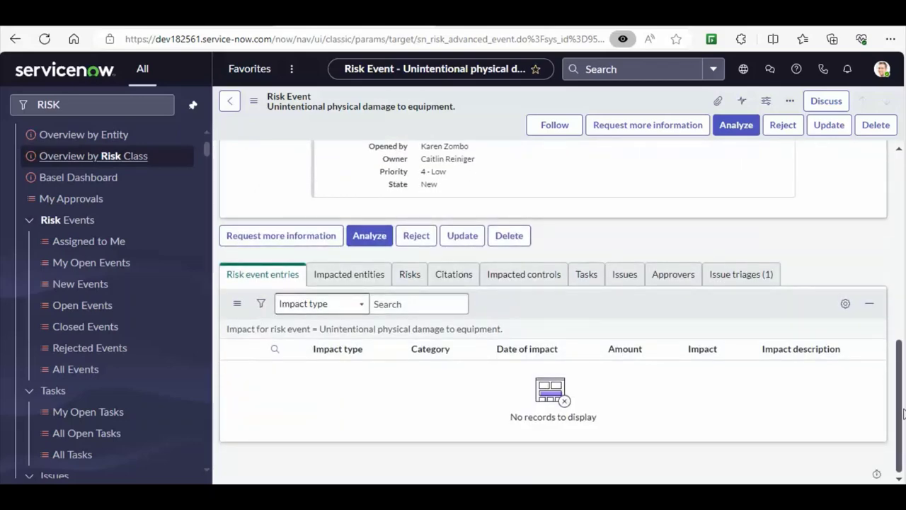
left_click(731, 281)
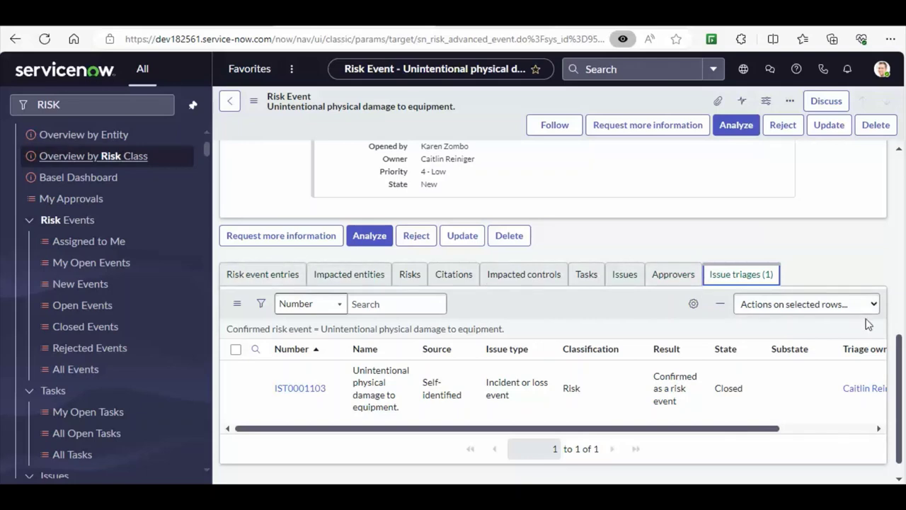
- Move the risk event for unintentional physical damage to equipment into analysis and request its approval
scroll(901, 360, "up", 10)
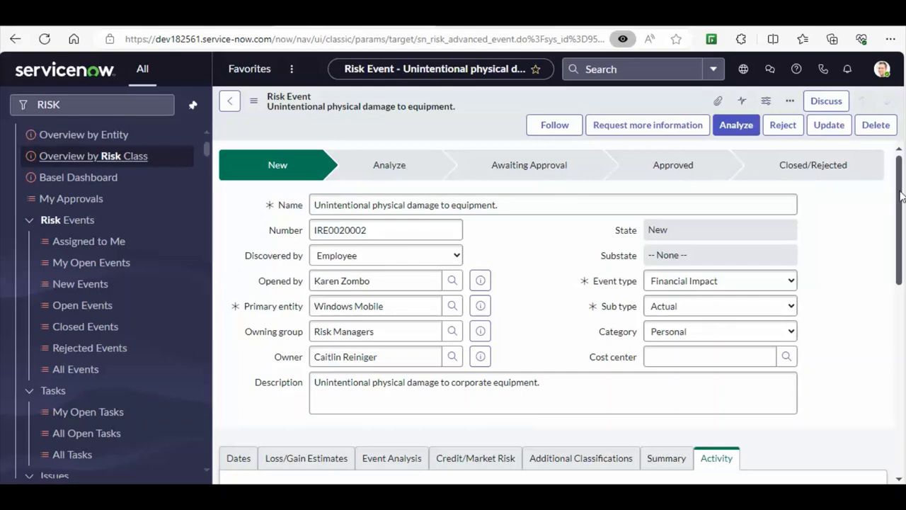
left_click(727, 127)
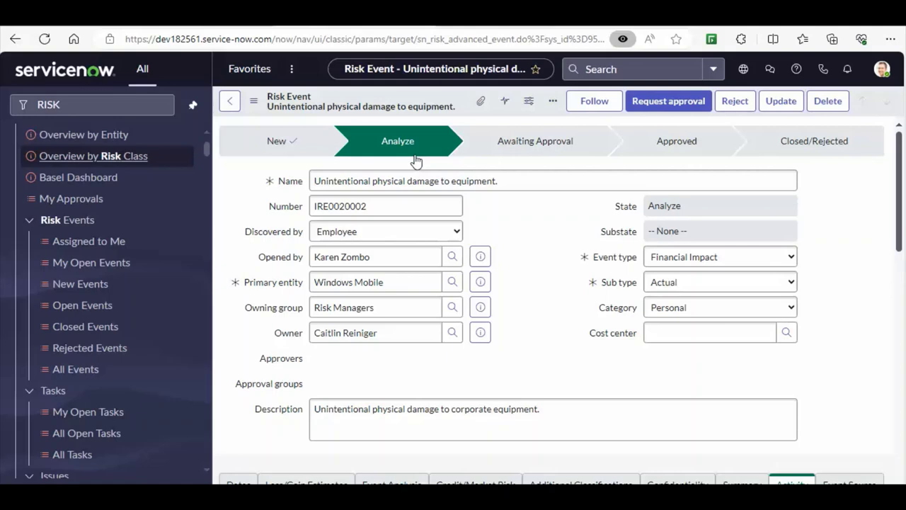
left_click(648, 101)
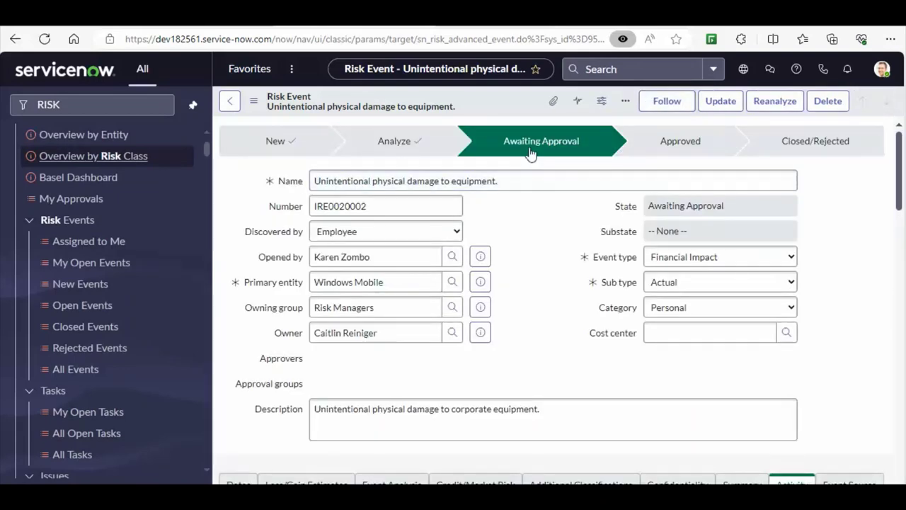
- Review the risk event's related approvers and check its State field
left_click_drag(902, 162, 904, 409)
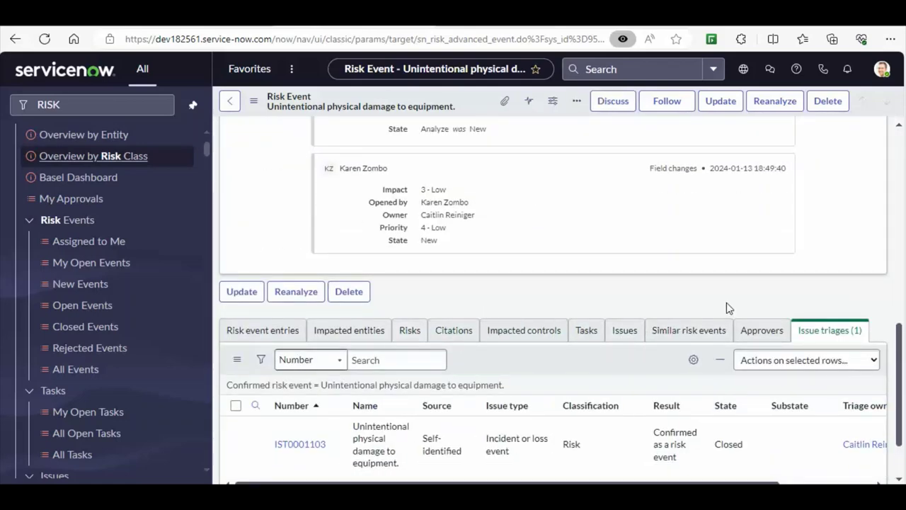
scroll(704, 369, "up", 1)
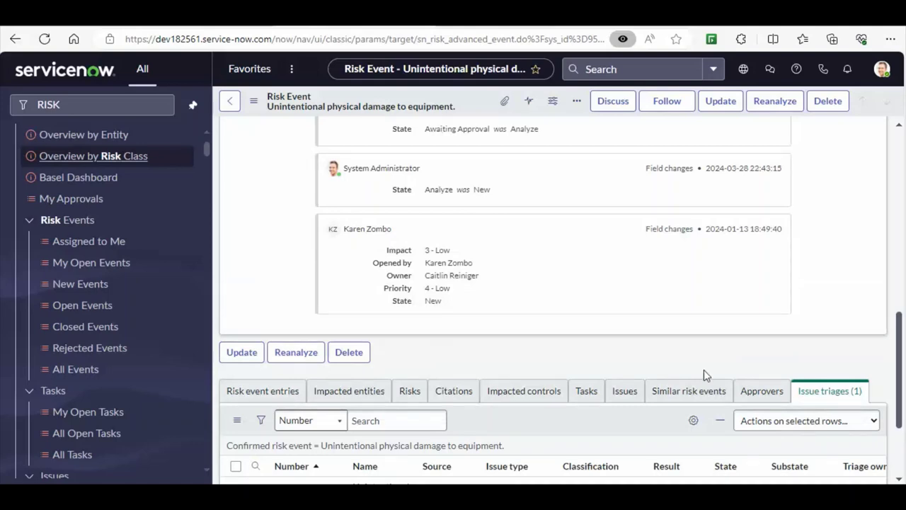
left_click(762, 391)
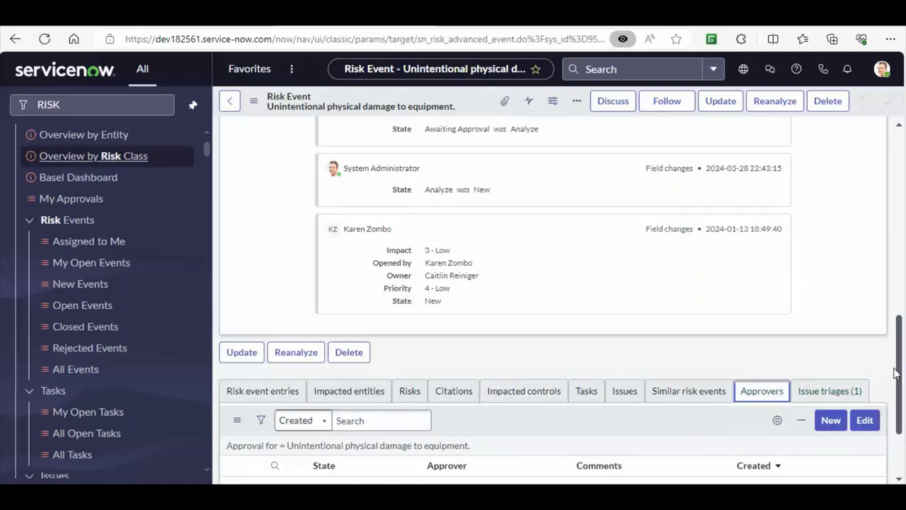
left_click_drag(902, 375, 900, 434)
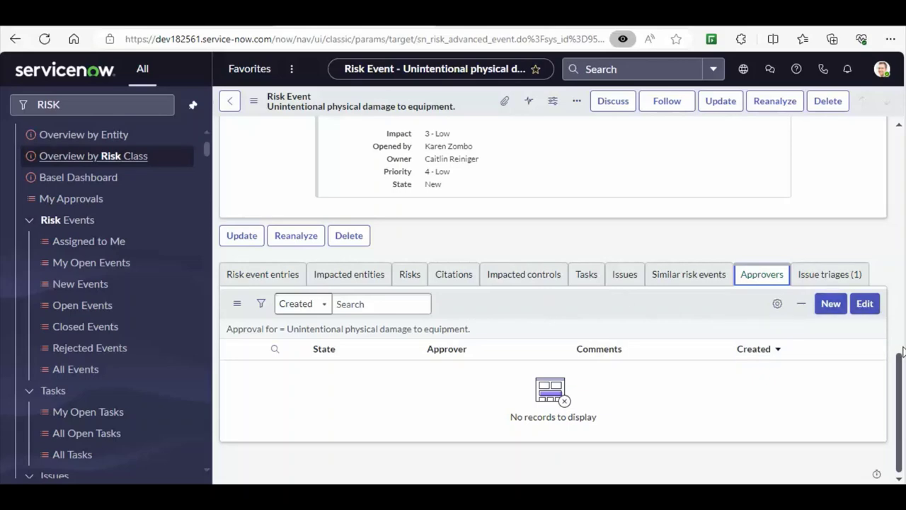
left_click_drag(901, 363, 895, 115)
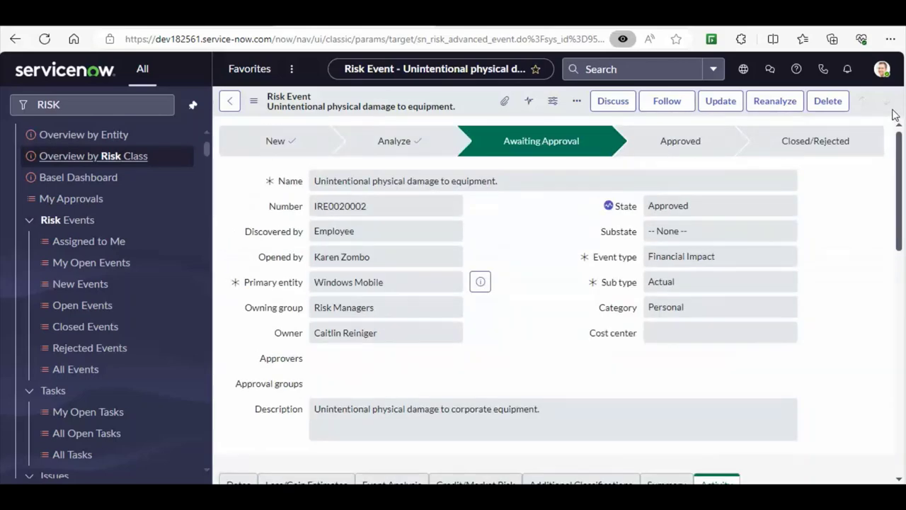
left_click(691, 205)
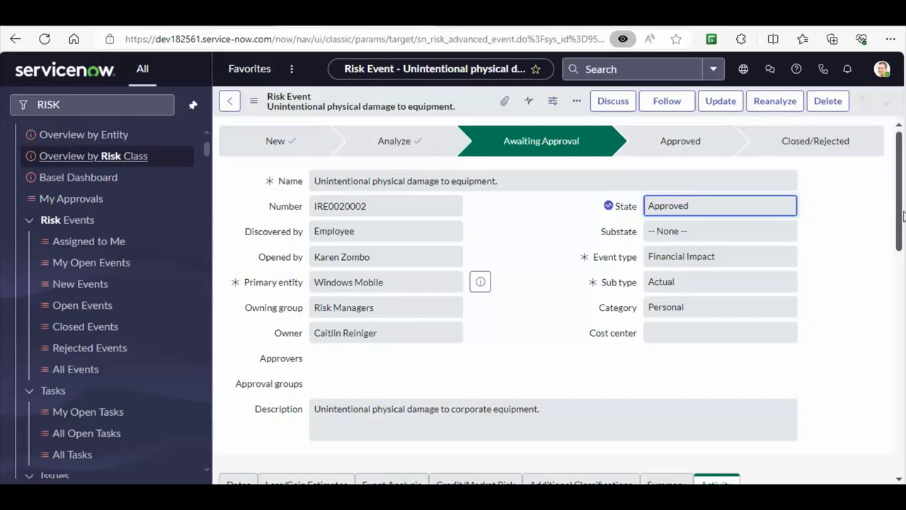
left_click_drag(900, 216, 900, 439)
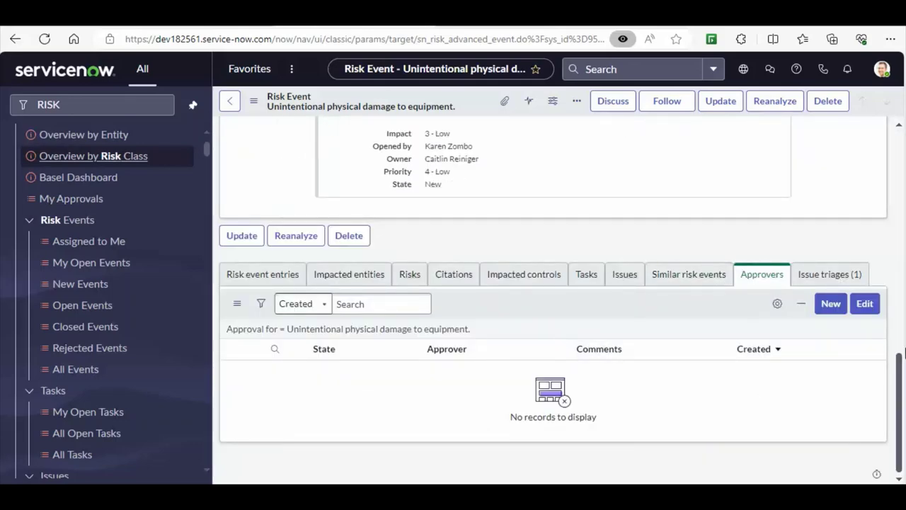
left_click_drag(899, 378, 887, 139)
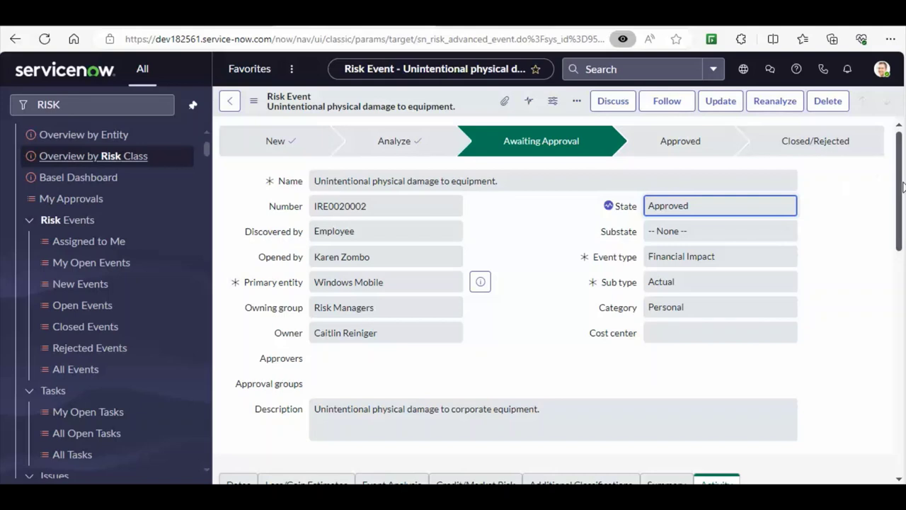
- Examine the risk event's owner and the state changes recorded in its activity history
left_click_drag(902, 184, 905, 196)
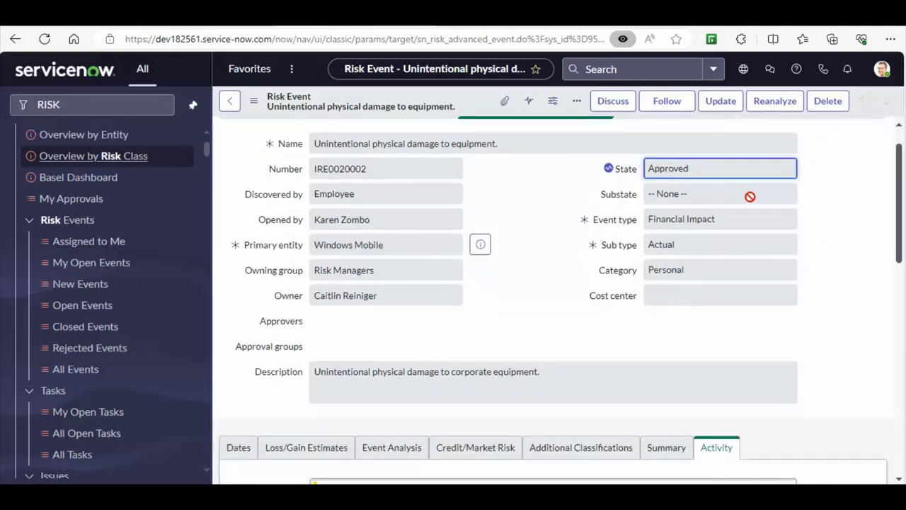
left_click(381, 299)
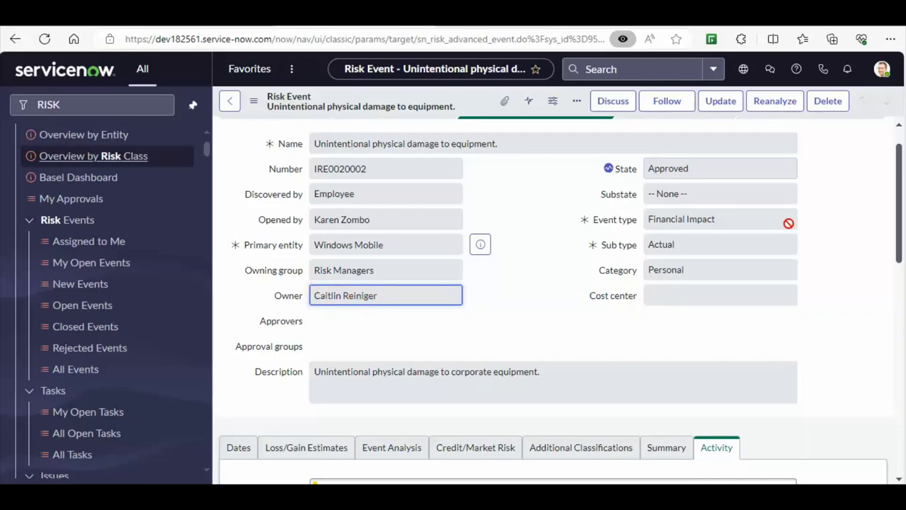
key("ctrl+a")
scroll(552, 297, "down", 6)
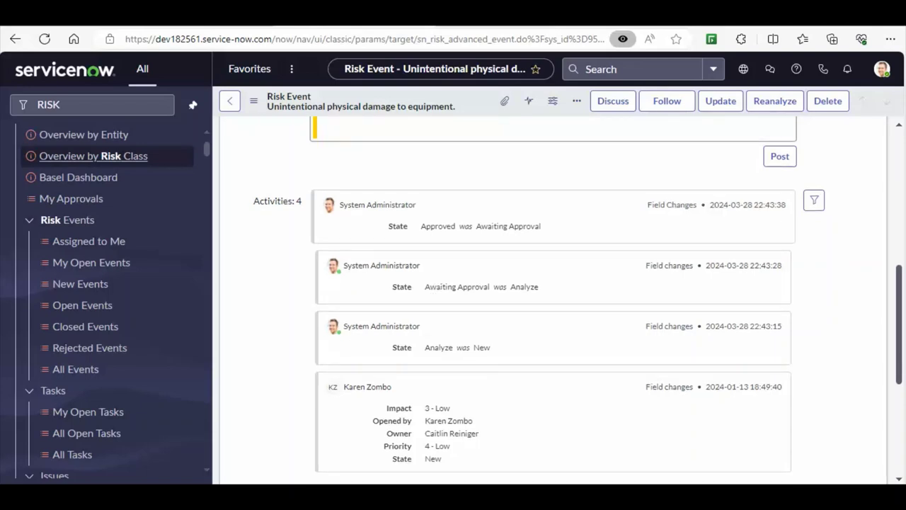
scroll(378, 327, "up", 6)
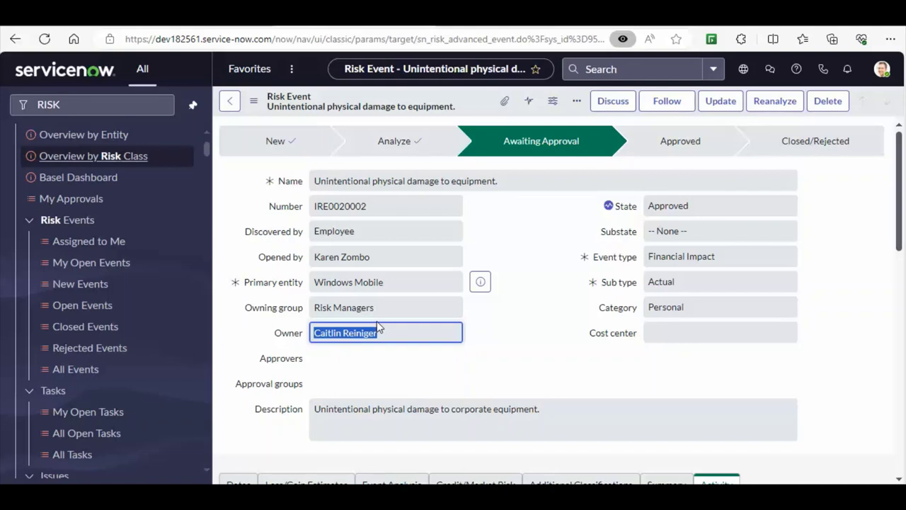
left_click(84, 104)
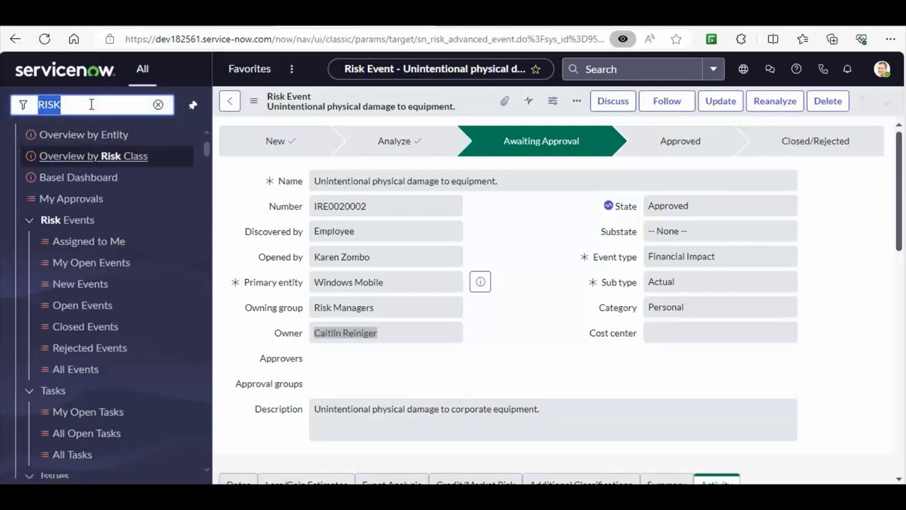
left_click(459, 263)
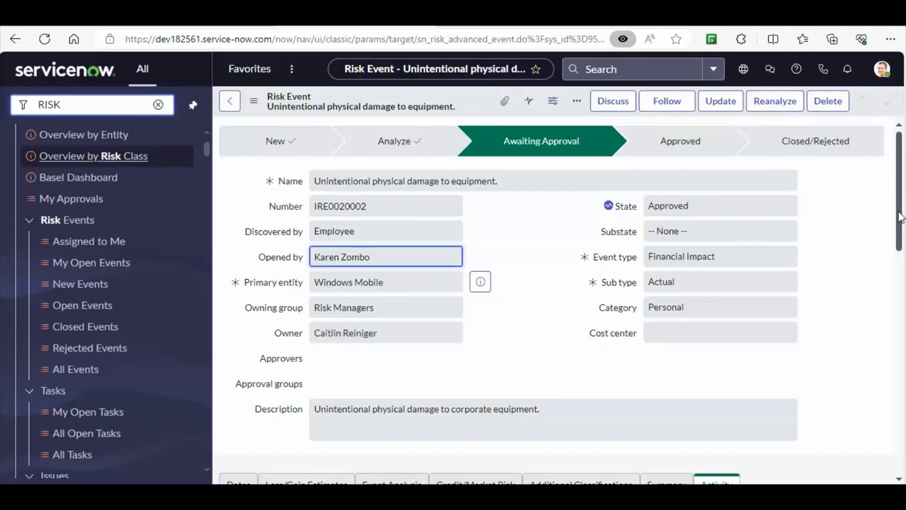
scroll(900, 217, "down", 1)
scroll(902, 198, "up", 1)
scroll(900, 200, "down", 3)
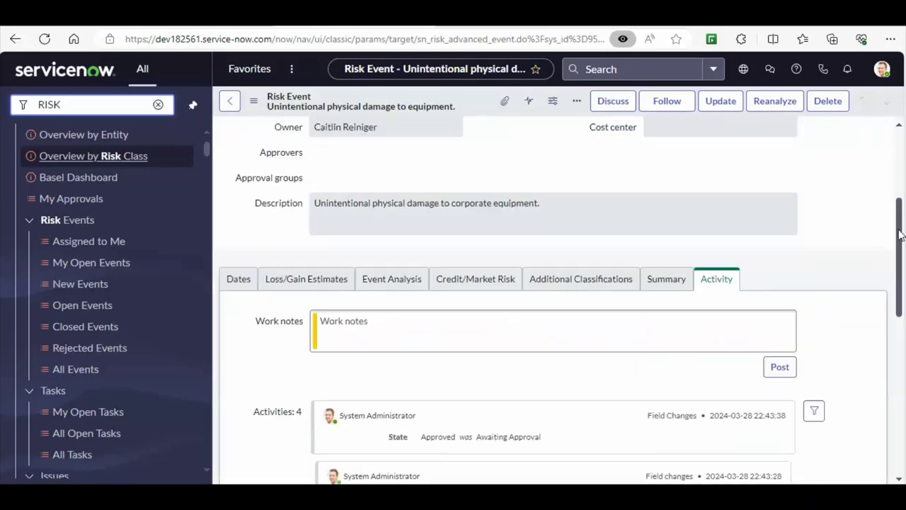
scroll(894, 205, "up", 3)
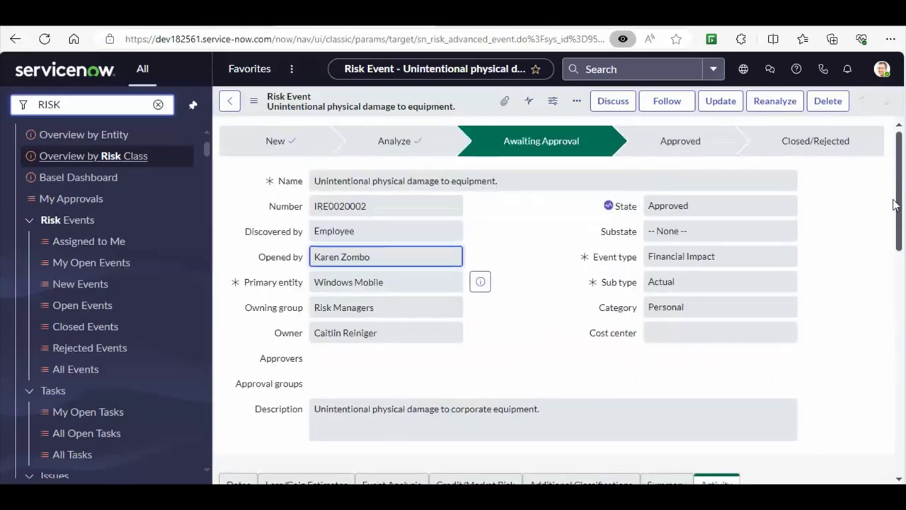
- Check the risk event's State field and save the record, keeping its form open
left_click(700, 206)
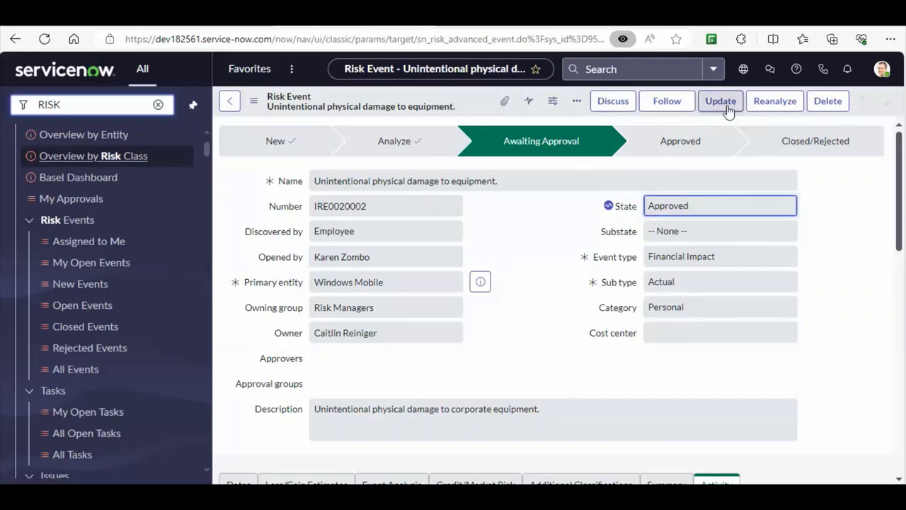
right_click(469, 101)
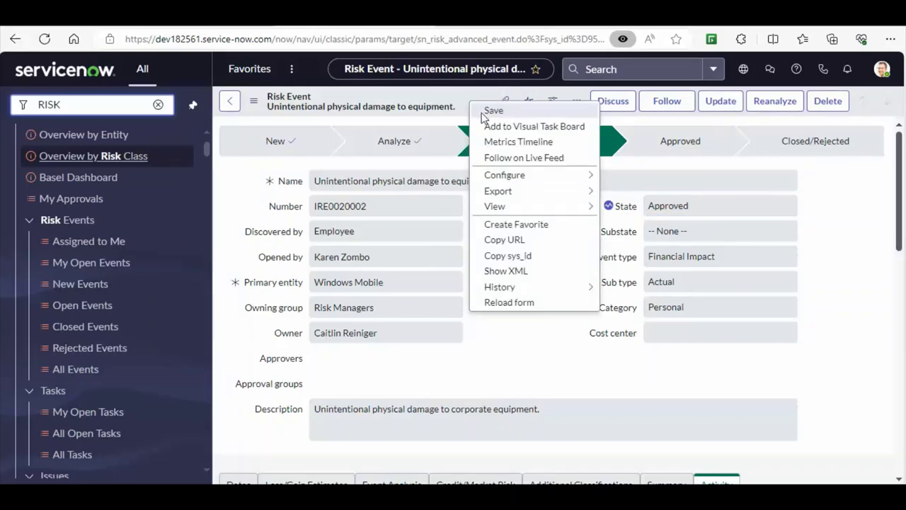
left_click(483, 116)
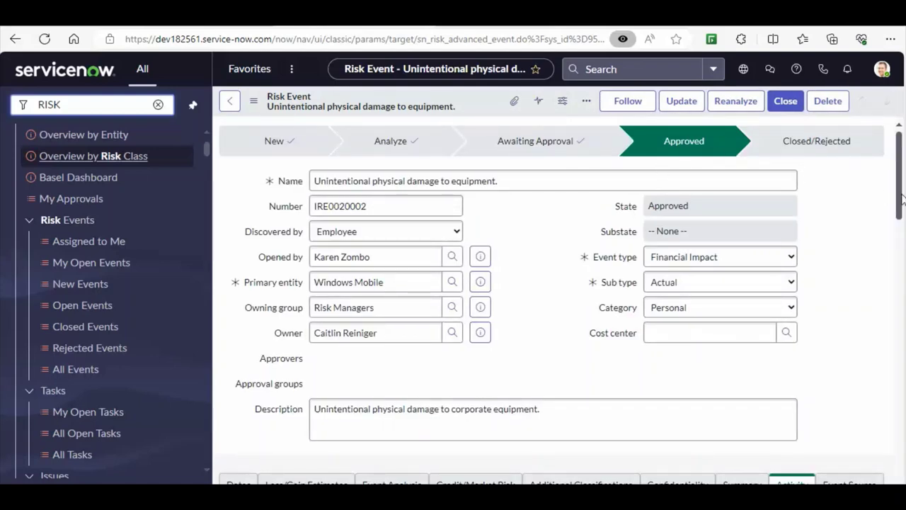
- Look over the approved risk event's form and close the event
left_click_drag(899, 202, 536, 223)
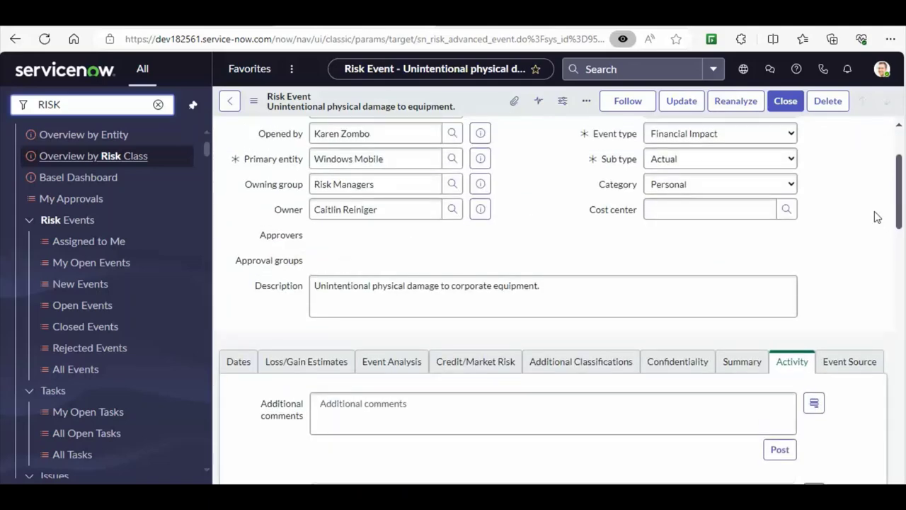
scroll(898, 156, "up", 2)
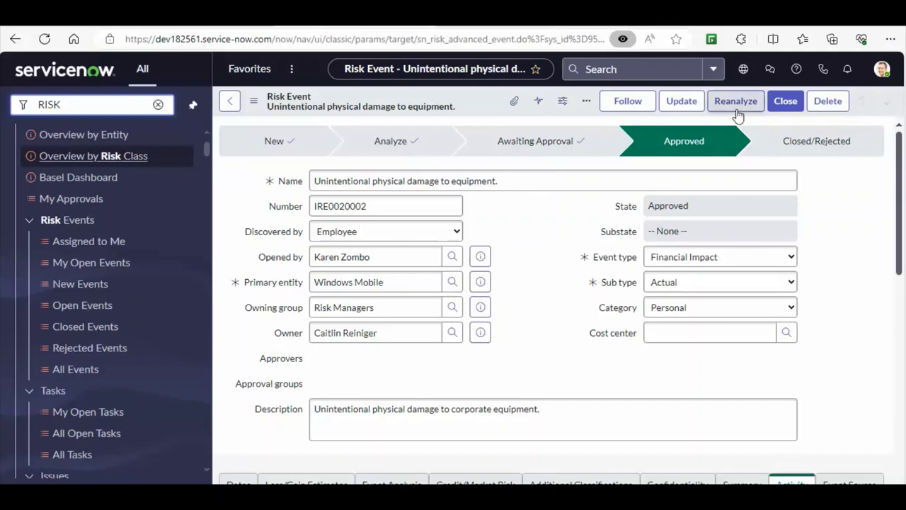
left_click(785, 103)
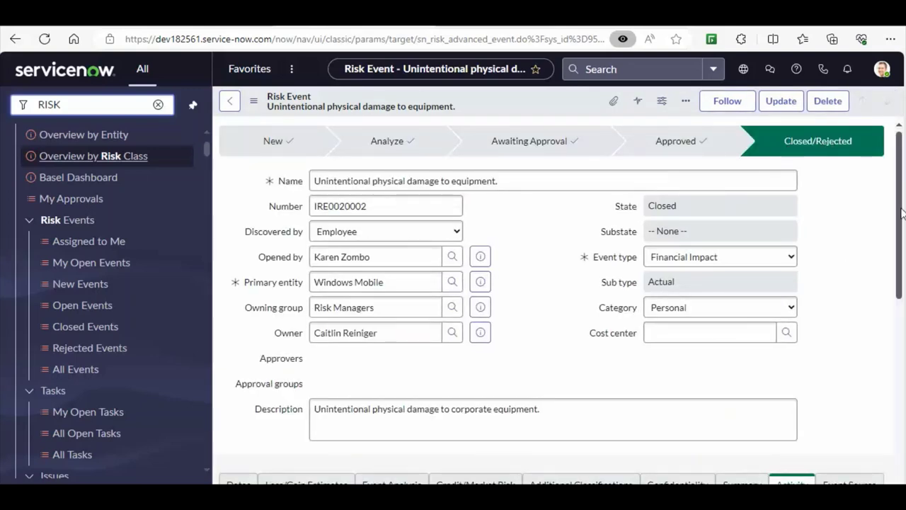
- Review the closed risk event's activity and additional classifications sections
left_click_drag(899, 294, 898, 234)
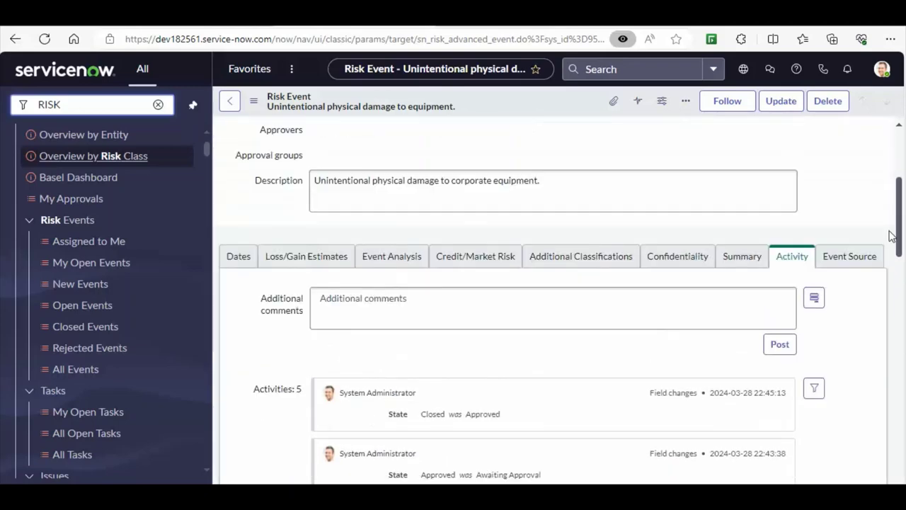
left_click(845, 257)
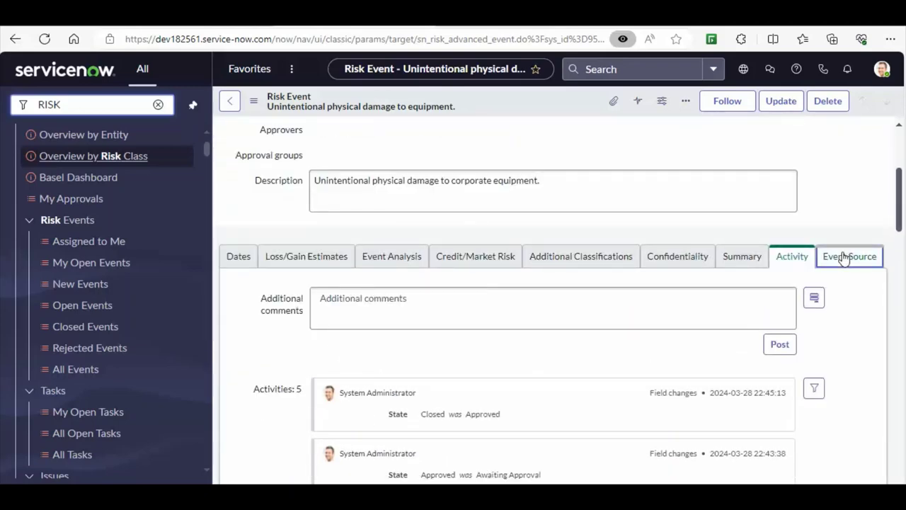
left_click(672, 262)
left_click(576, 257)
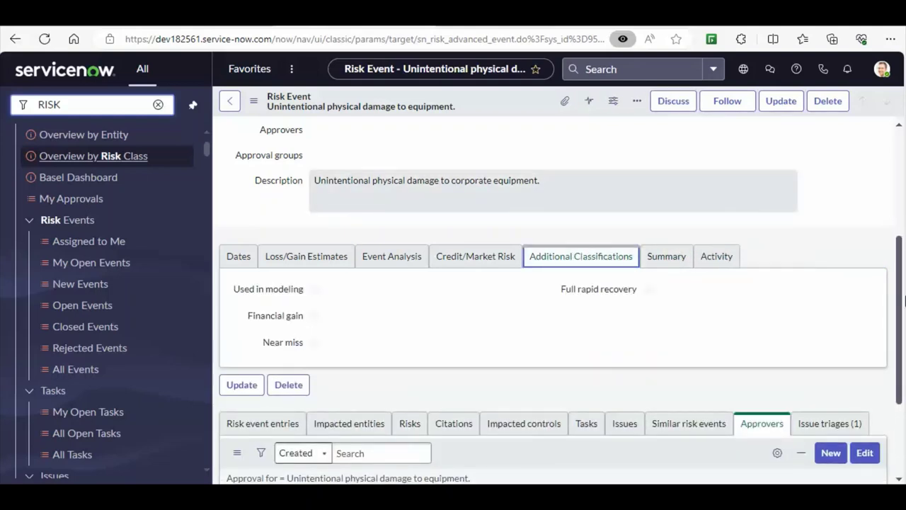
left_click_drag(902, 303, 901, 157)
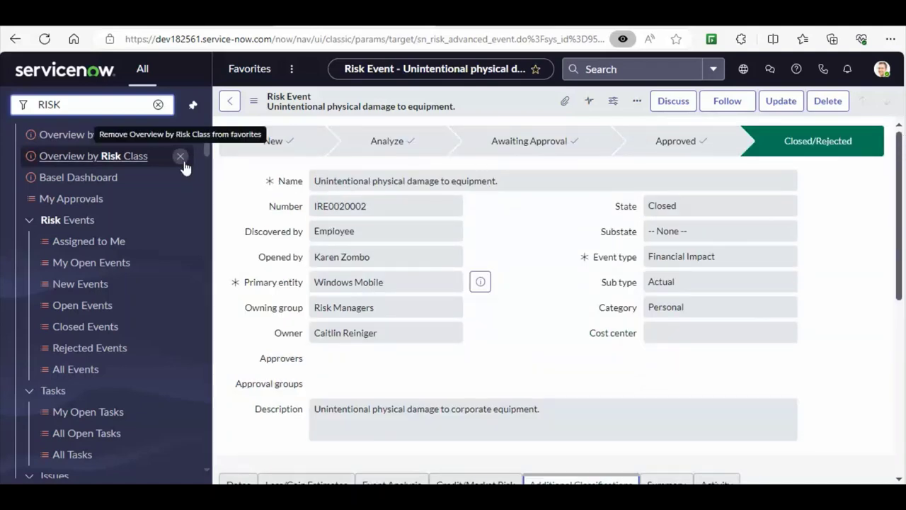
- View the list of rejected risk events and the list of all risk events, checking the listed event's number
left_click(79, 352)
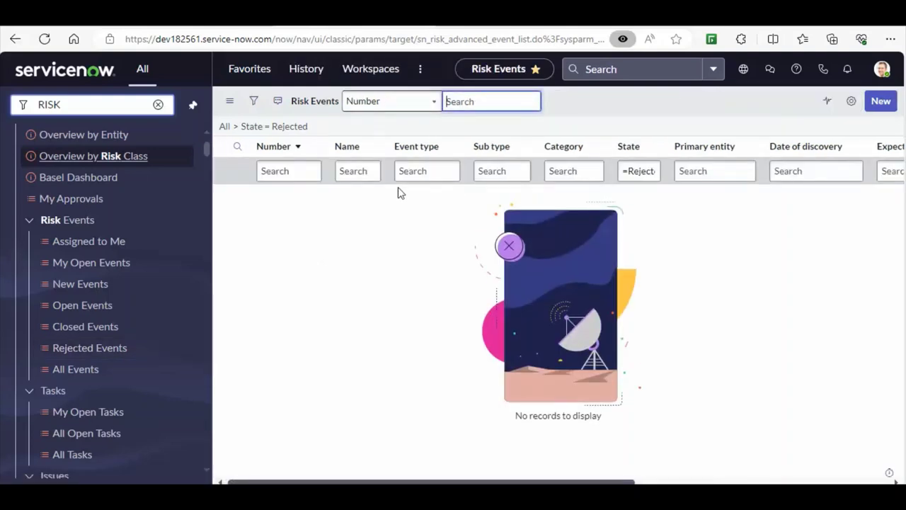
left_click(74, 377)
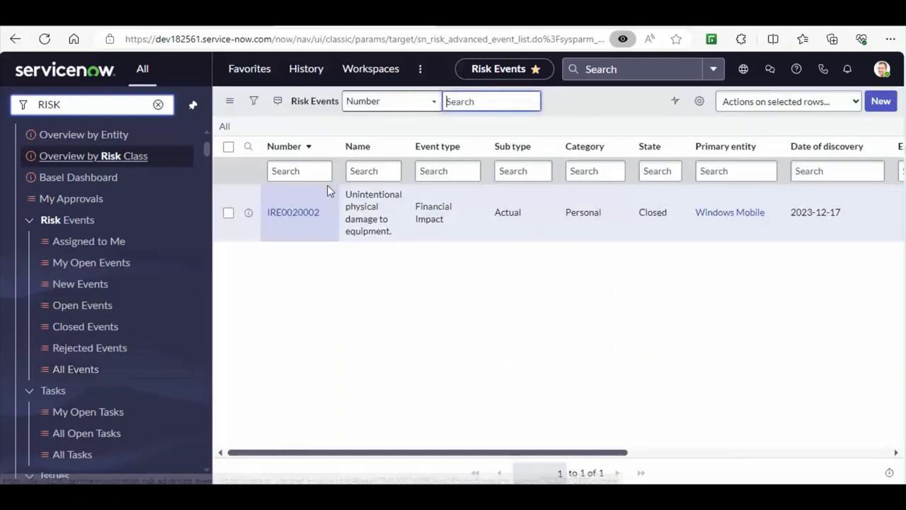
double_click(310, 211)
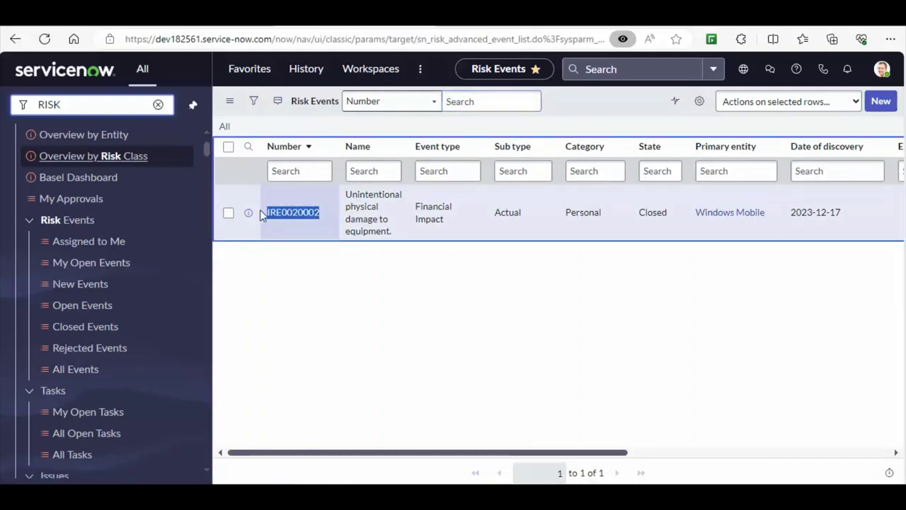
left_click(496, 296)
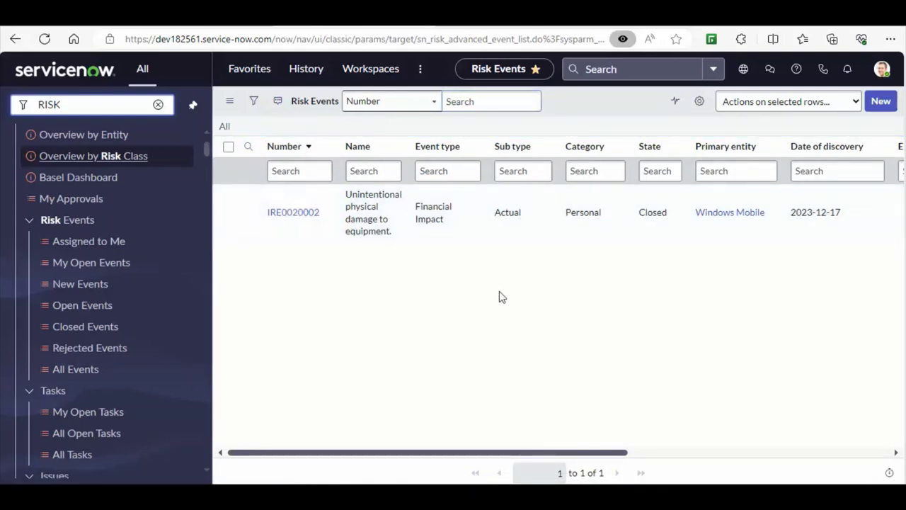
- Start a new risk event record and name it "This is Risk Event Demo for" followed by the person's first name
left_click(881, 103)
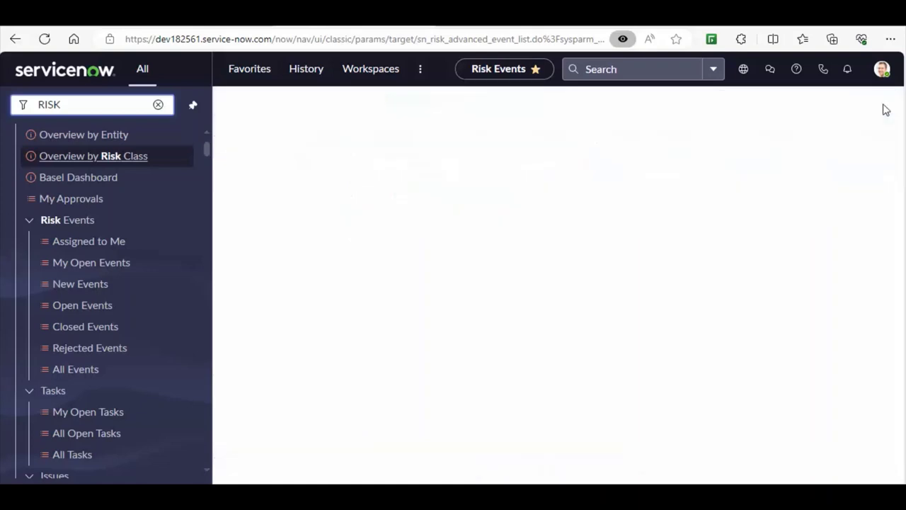
left_click(399, 182)
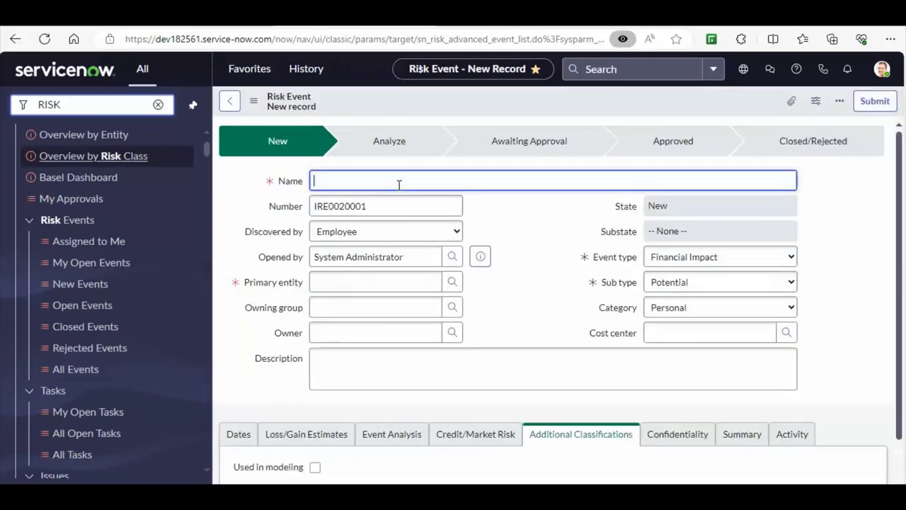
type("This is")
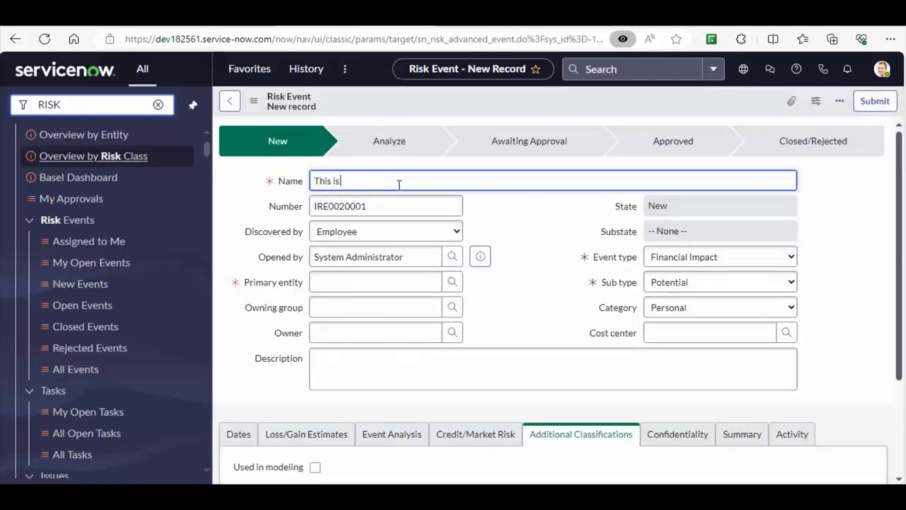
type(" Rsik")
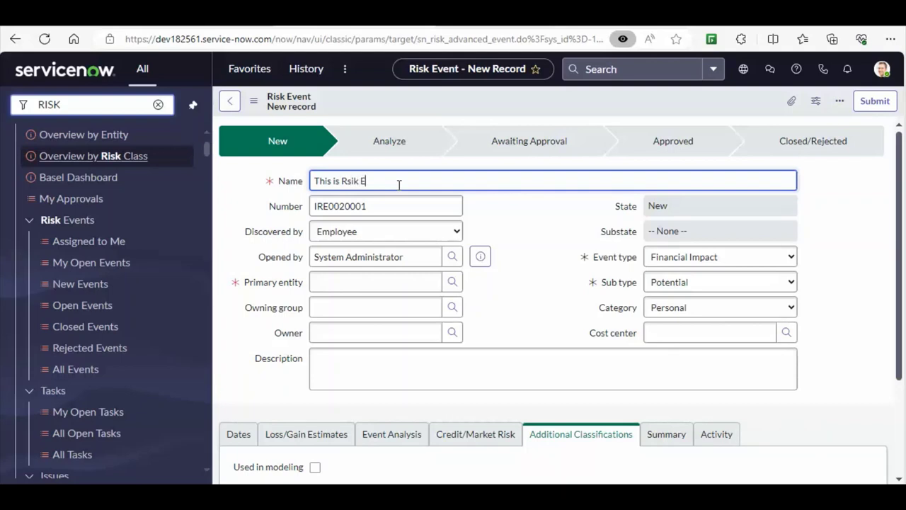
type(" E")
key("BackSpace")
key("BackSpace")
key("BackSpace")
key("BackSpace")
type("sk Event Demo for Joseph")
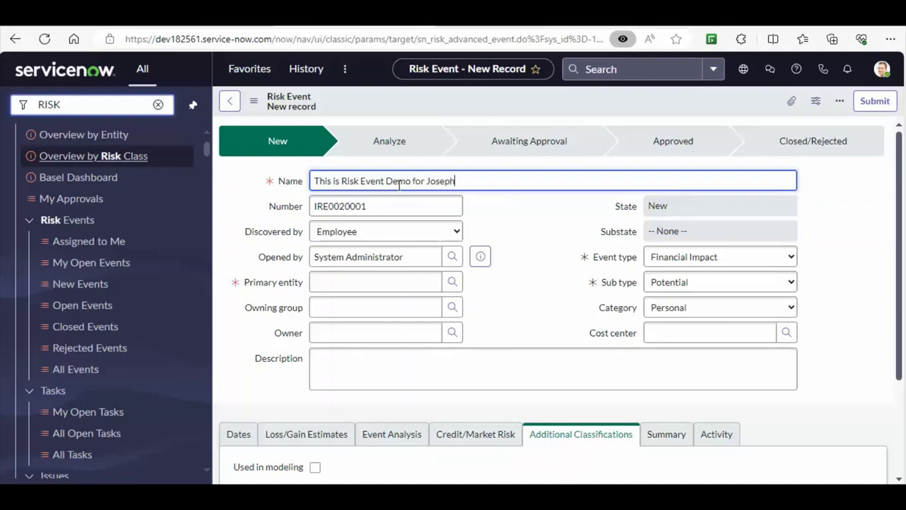
- Set the new risk event's primary entity to Accounts Payable from the list of entities
left_click(340, 283)
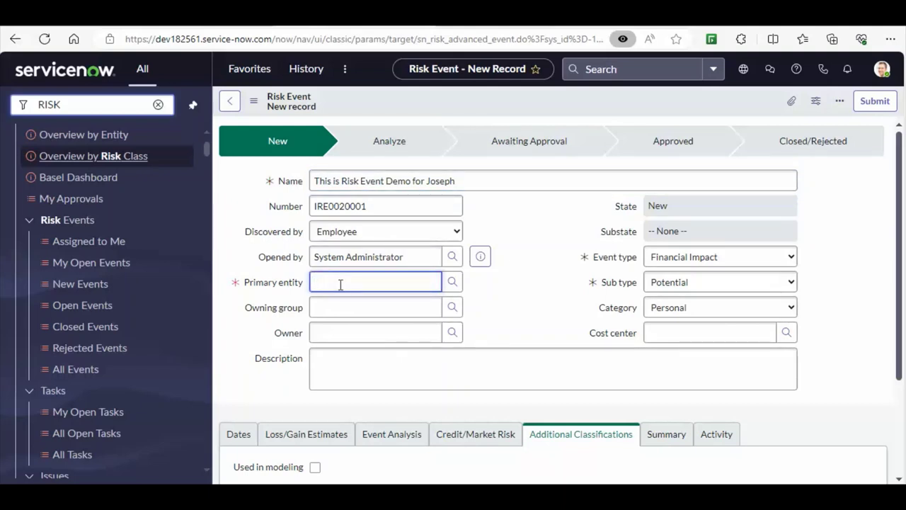
left_click(451, 283)
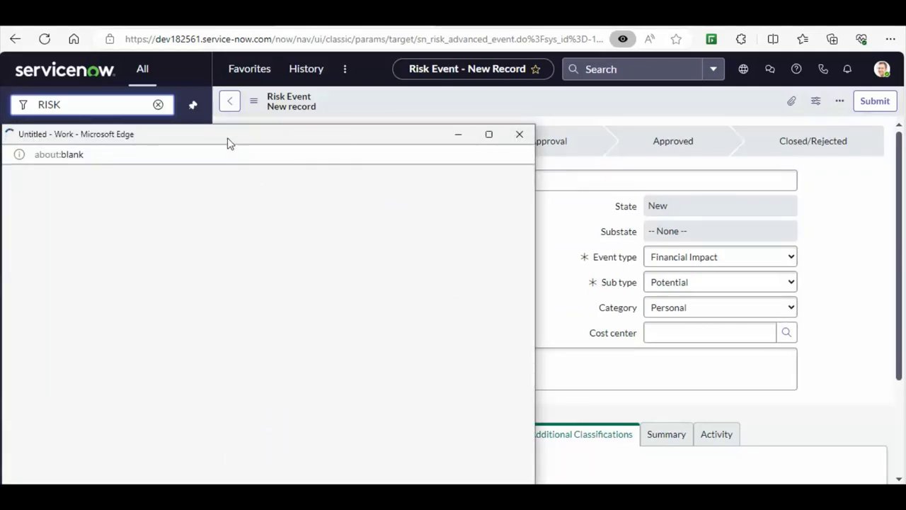
left_click_drag(227, 138, 283, 107)
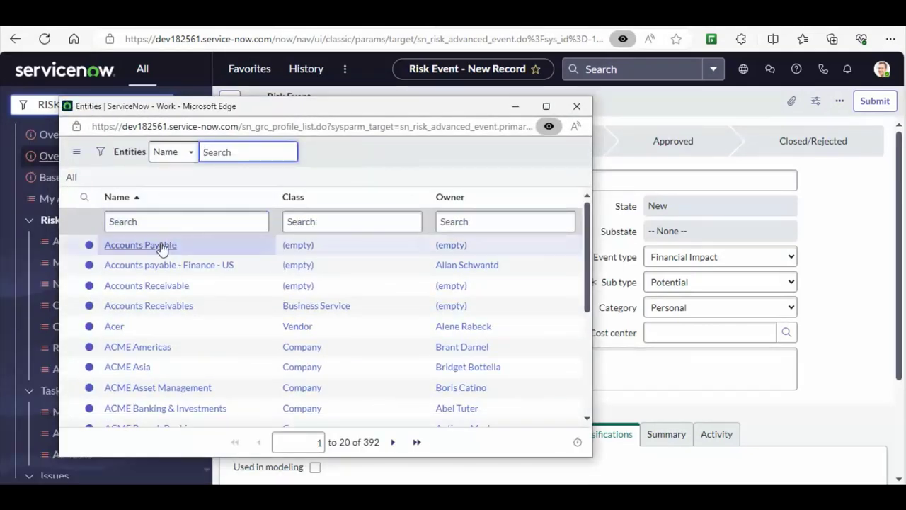
left_click(140, 245)
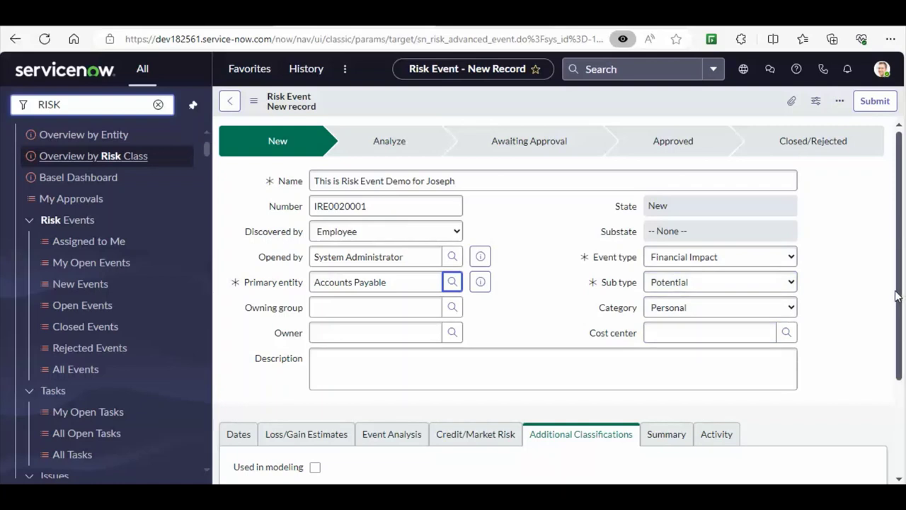
- Check the new risk event's dates and set its expected loss to $10,000 in the loss/gain estimates
scroll(896, 296, "down", 2)
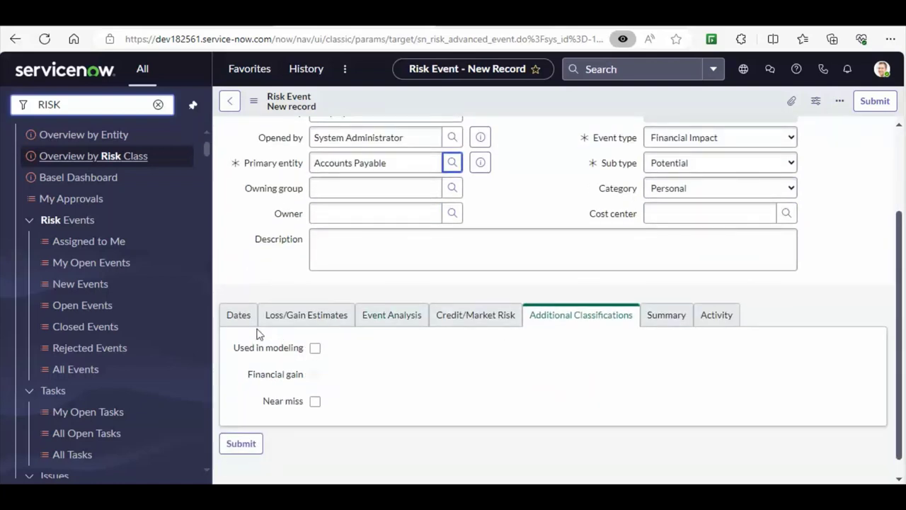
left_click(235, 319)
left_click(279, 318)
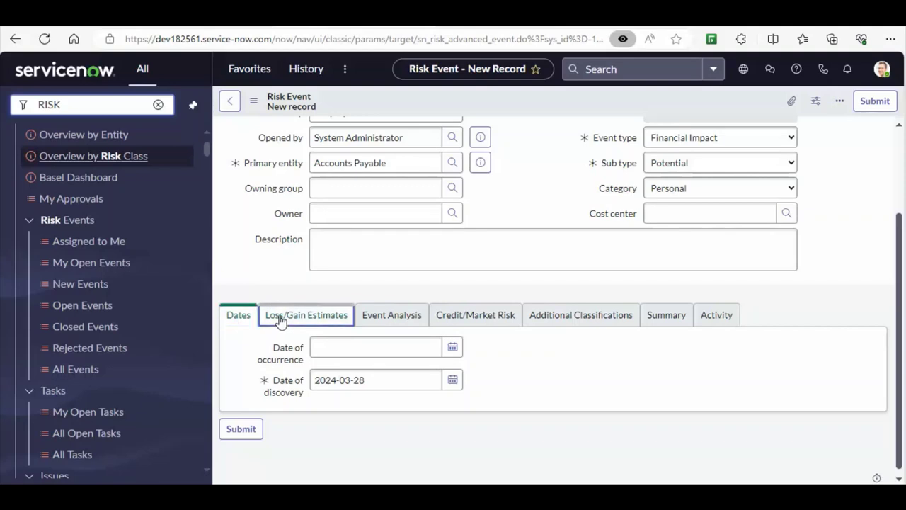
key("Tab")
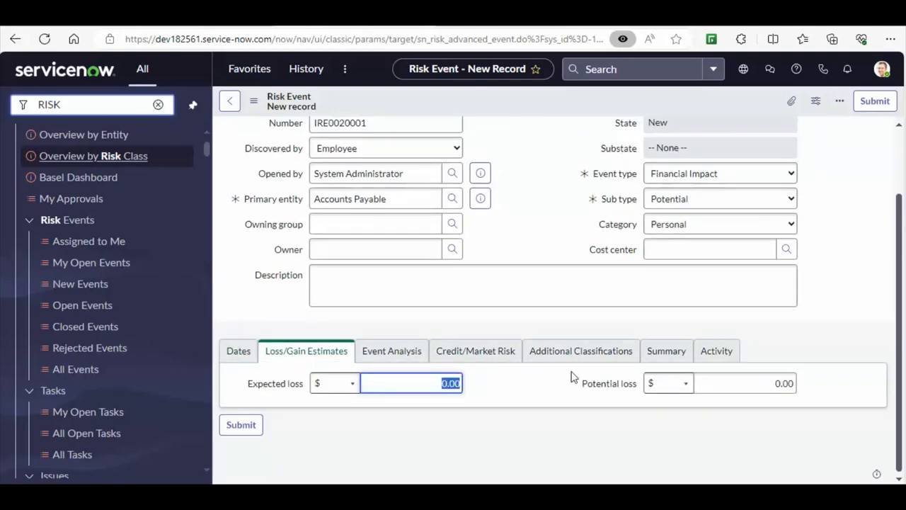
type("10000")
left_click(444, 363)
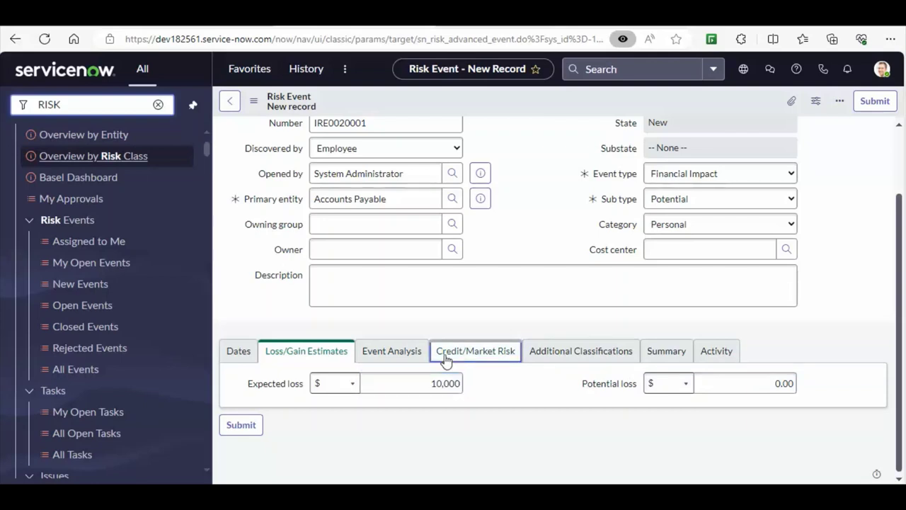
- Enter "This is Demo" as the cause description in the risk event's event analysis
left_click(391, 362)
left_click(350, 382)
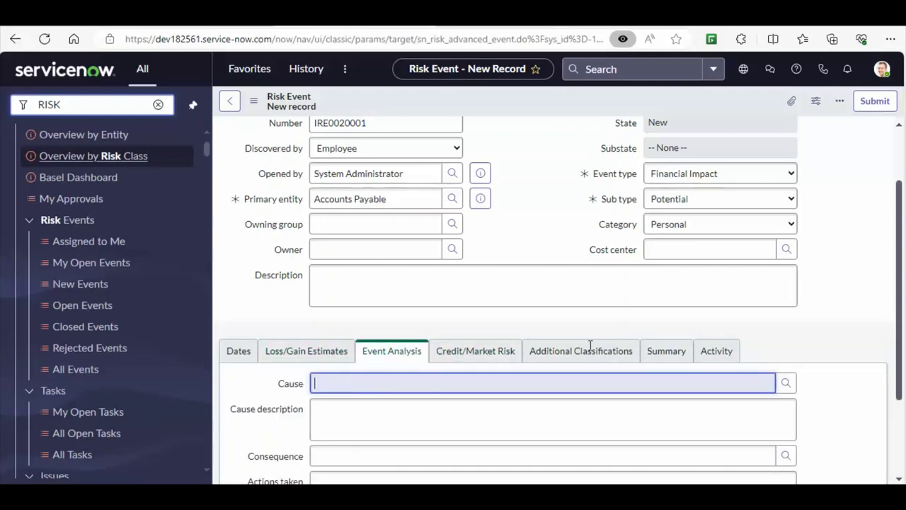
left_click_drag(901, 291, 902, 371)
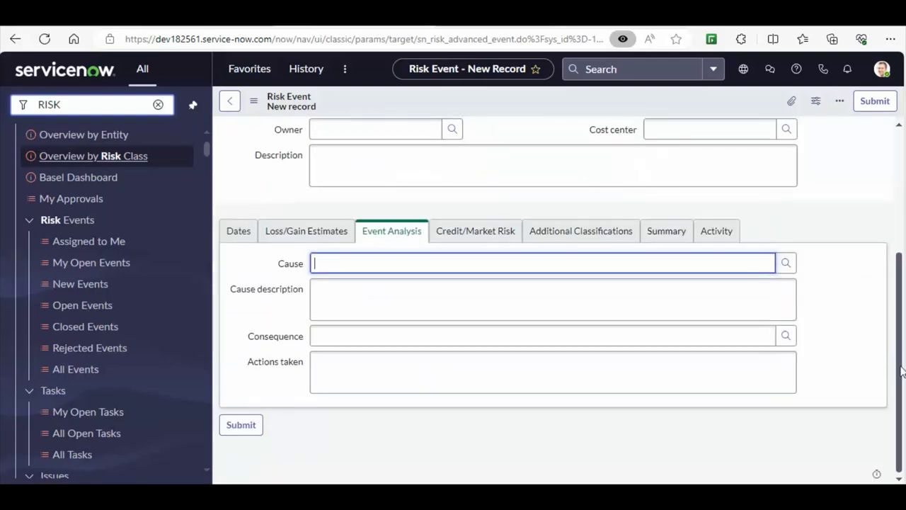
left_click(440, 316)
type("Thi")
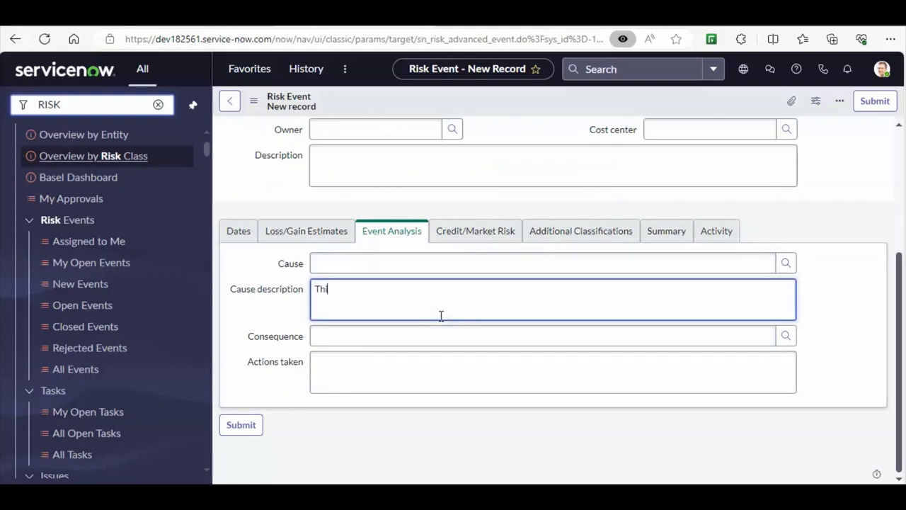
type("s is Demo")
- Save the new risk event record, keeping its form open
left_click(486, 110)
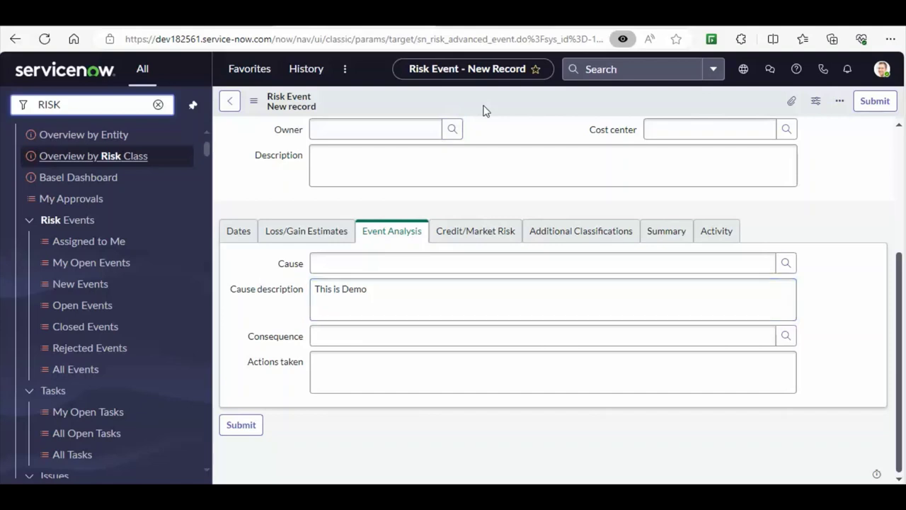
right_click(486, 110)
left_click(501, 117)
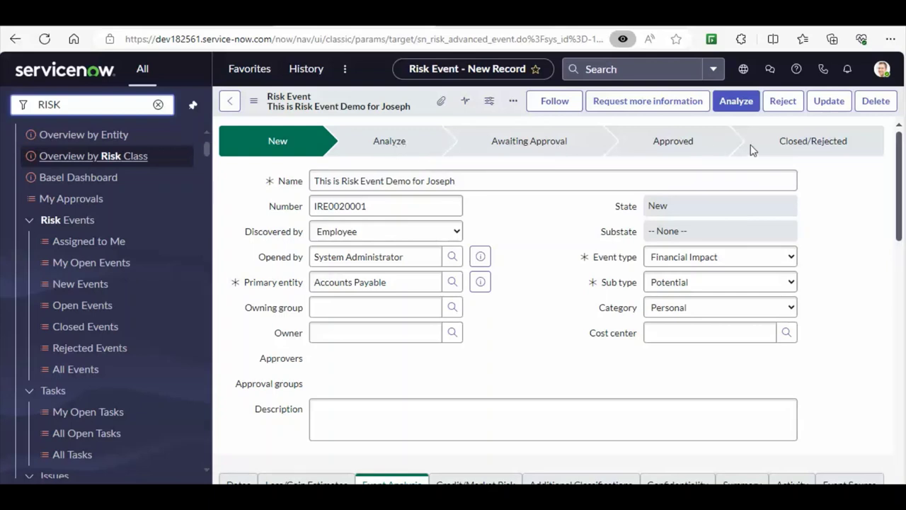
- View the list of all risk events and check the State value of both listed events
left_click(65, 370)
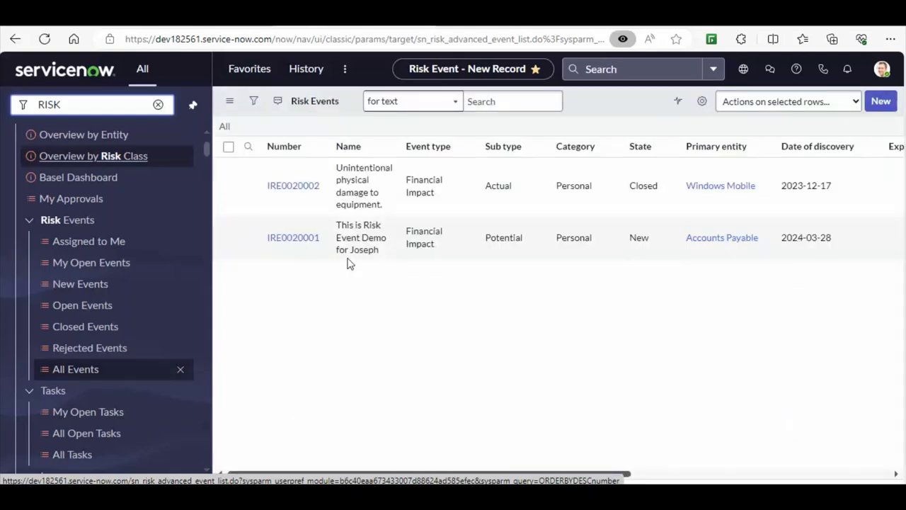
double_click(657, 263)
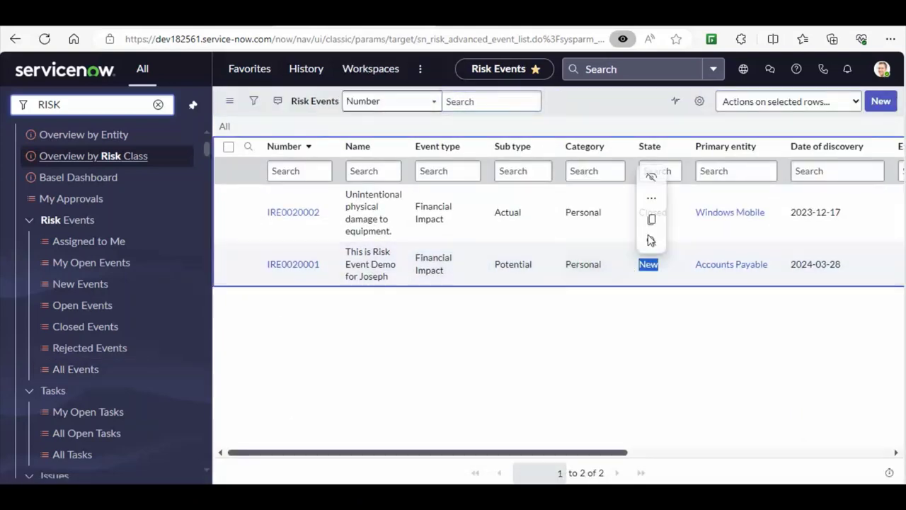
left_click(661, 380)
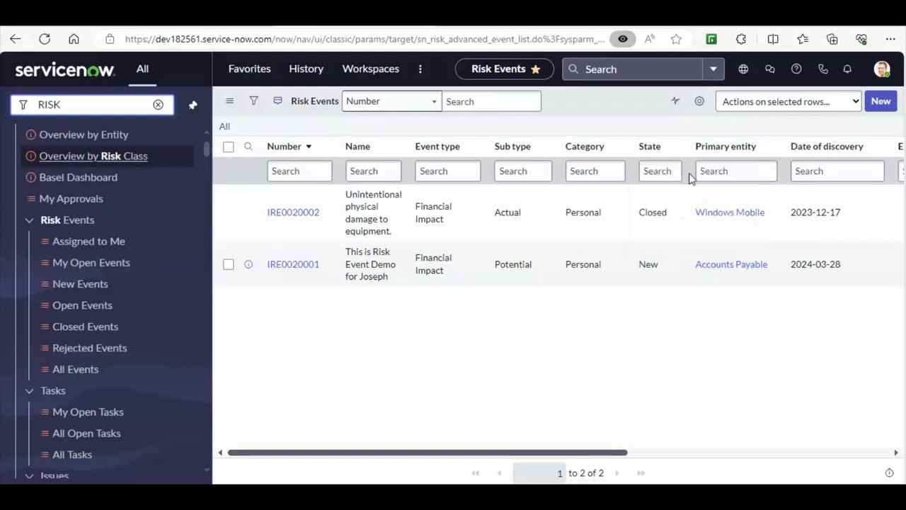
left_click(667, 223)
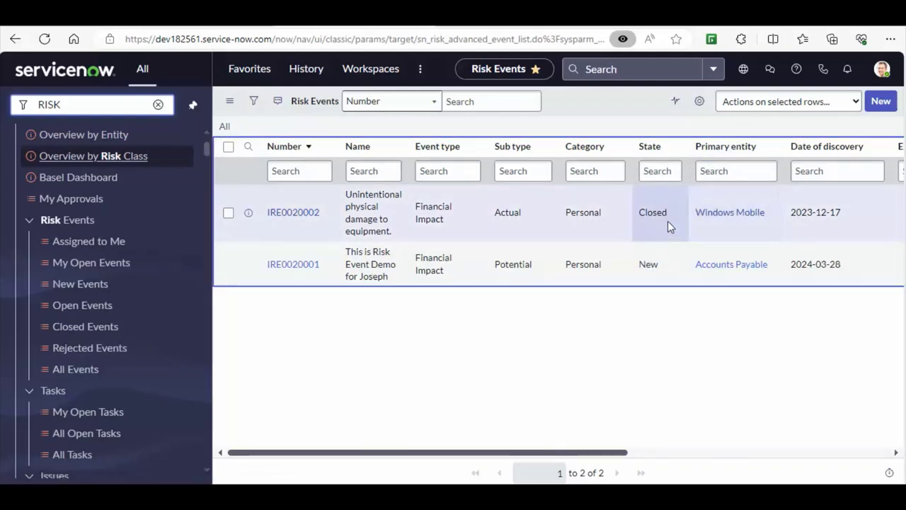
double_click(668, 221)
left_click(487, 360)
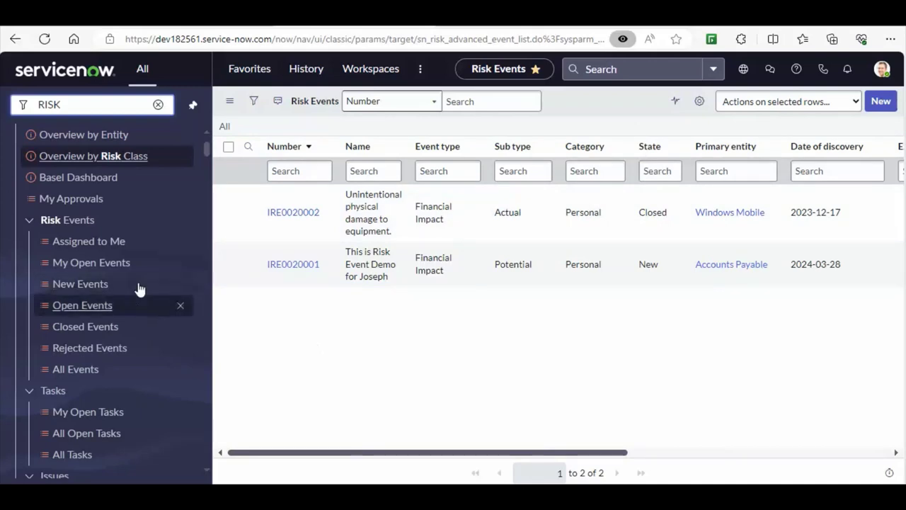
- View the list of all issues linked to risk events
left_click_drag(208, 156, 209, 163)
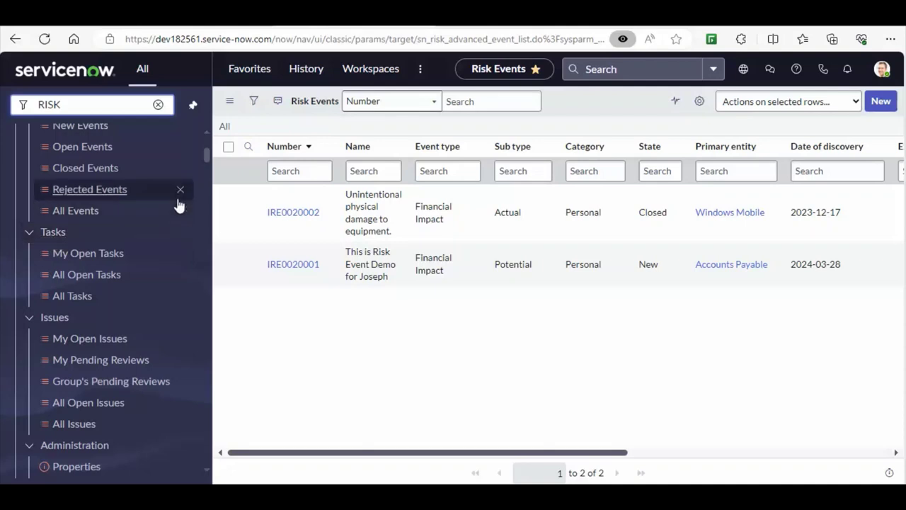
left_click(73, 425)
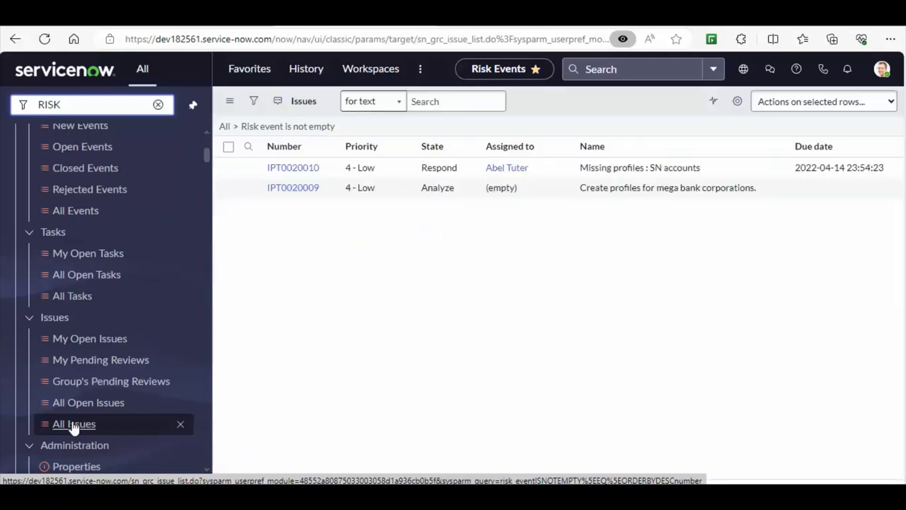
left_click(73, 424)
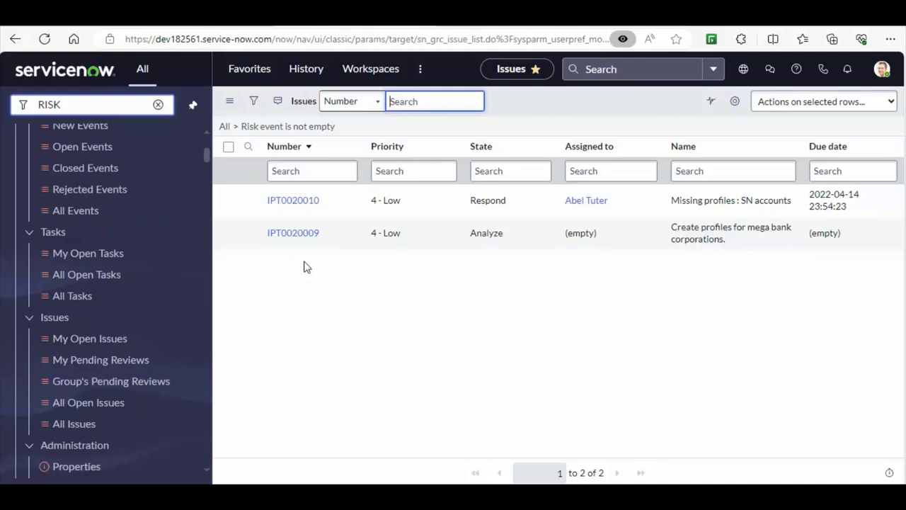
- Open the issue "Missing profiles : SN accounts" and look through its form and related lists, waiting for the page to respond
left_click(302, 201)
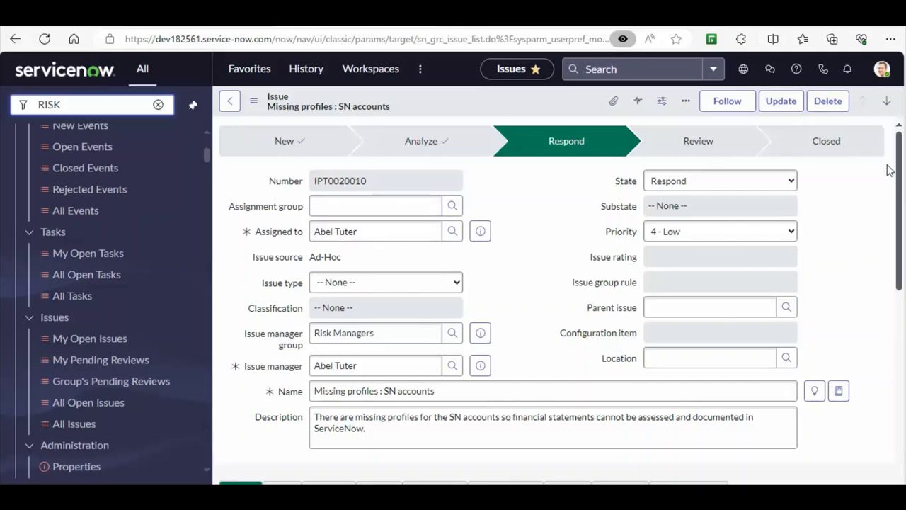
left_click_drag(901, 180, 903, 393)
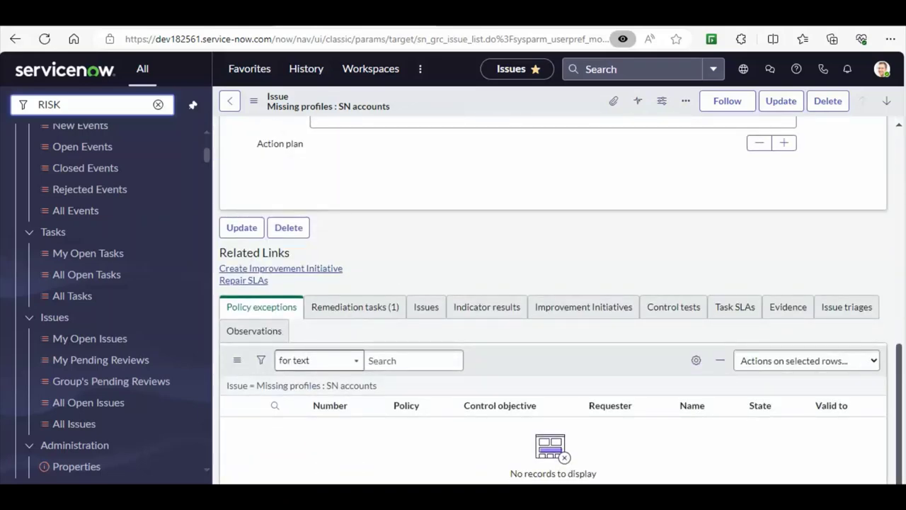
left_click_drag(903, 386, 902, 173)
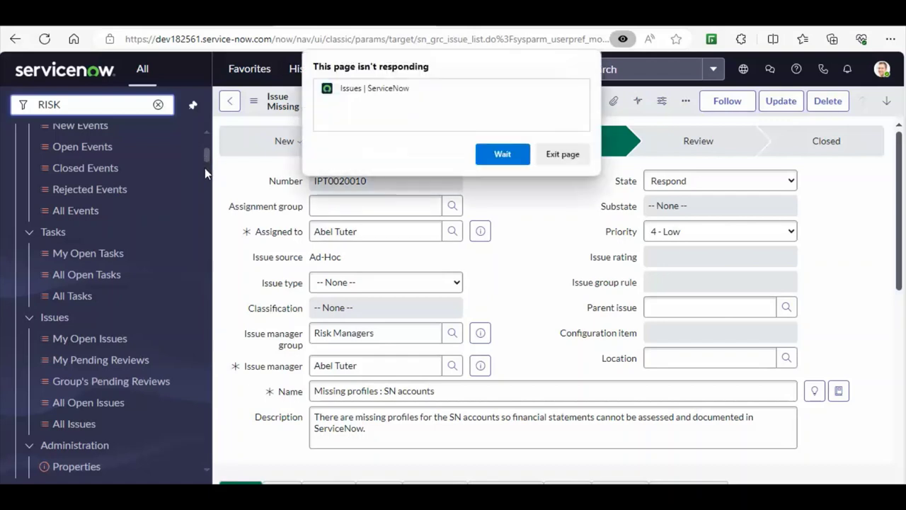
left_click(500, 156)
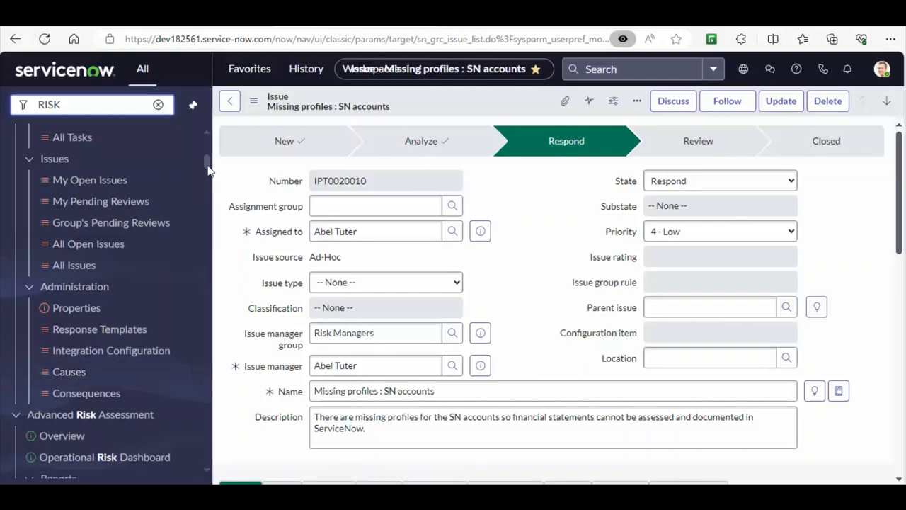
- Open the Risk Register report under Advanced Risk Assessment
left_click_drag(207, 170, 210, 184)
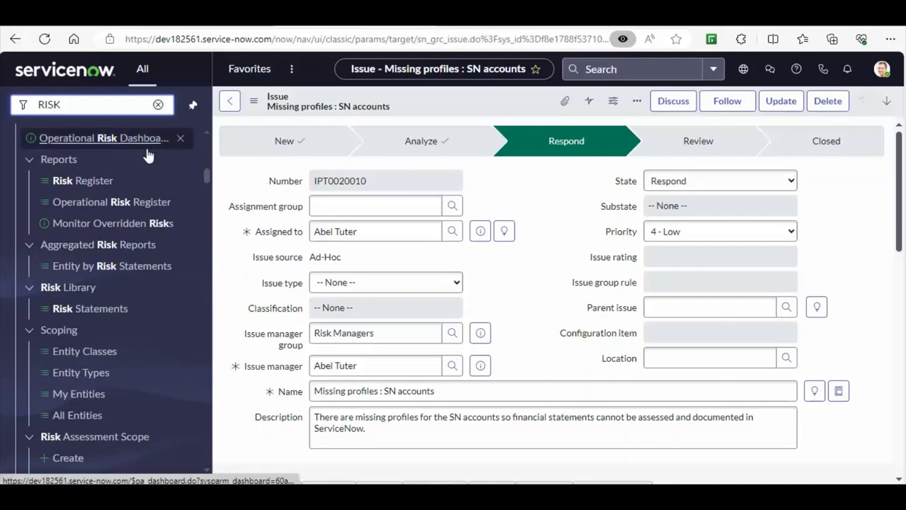
left_click(75, 183)
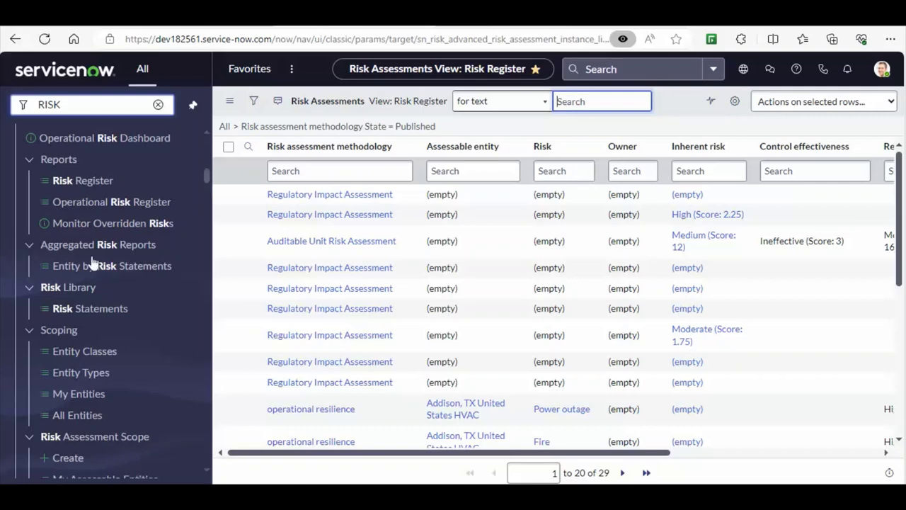
- Filter the navigation modules for "RISK Lib" to find the Risk Library entries
left_click(95, 106)
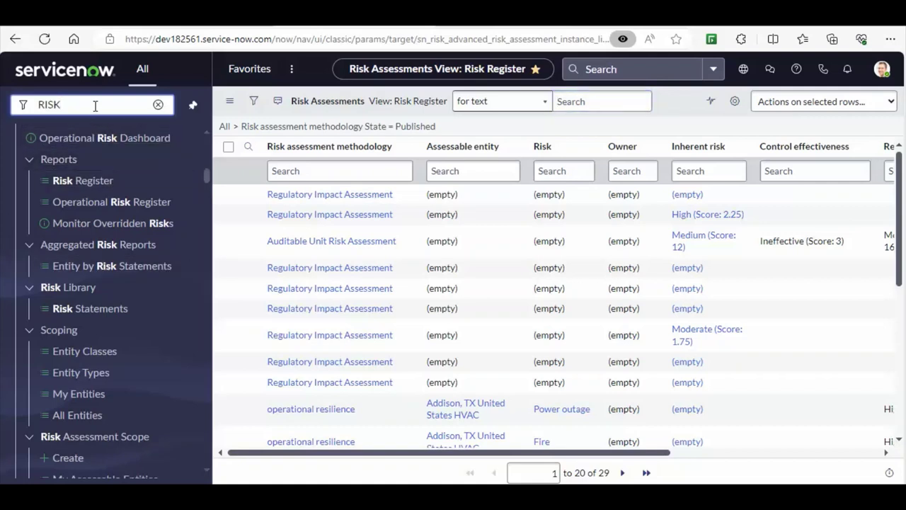
type("Stat")
key("BackSpace")
key("BackSpace")
key("BackSpace")
key("BackSpace")
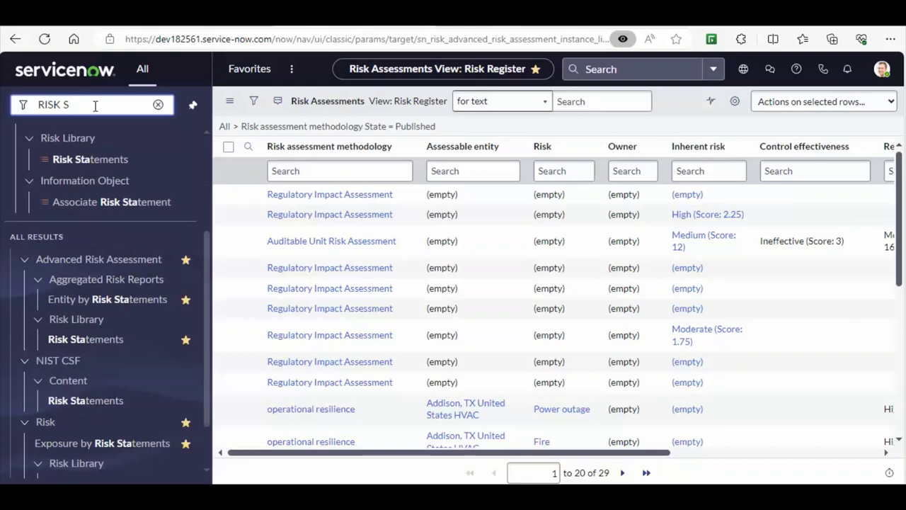
type("Liba")
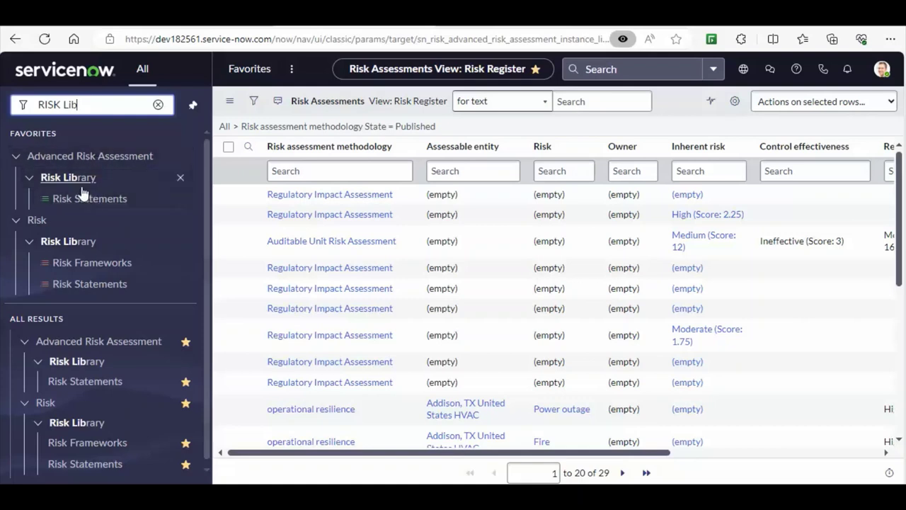
- Open the Corporate Risks framework from the Risk Library's Risk Frameworks list and review its name and description
left_click(85, 268)
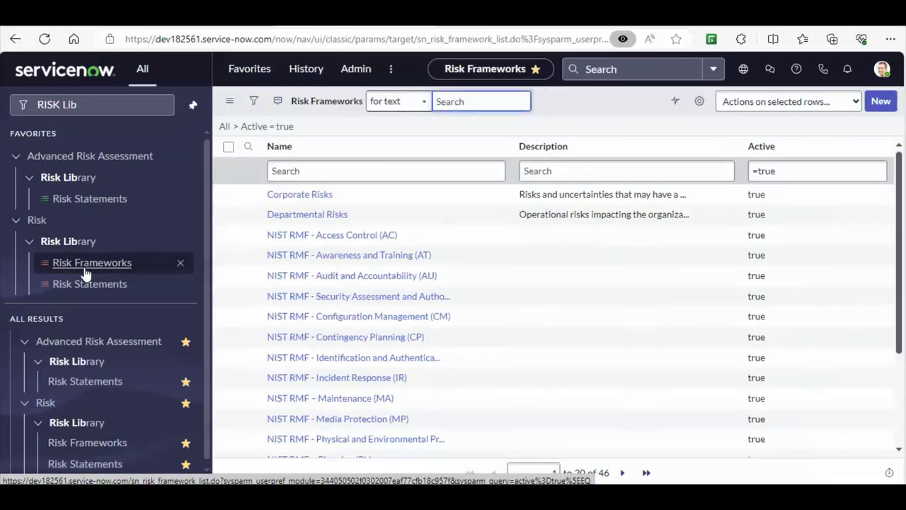
left_click(305, 201)
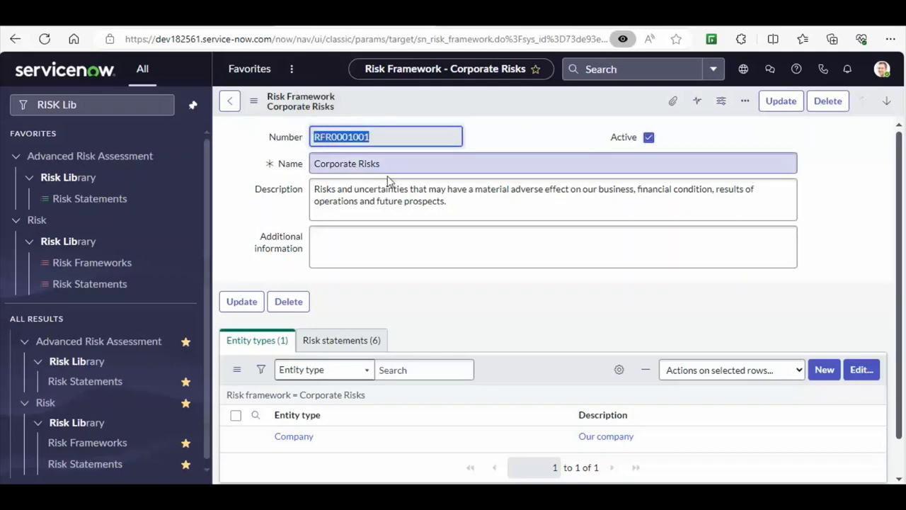
triple_click(390, 164)
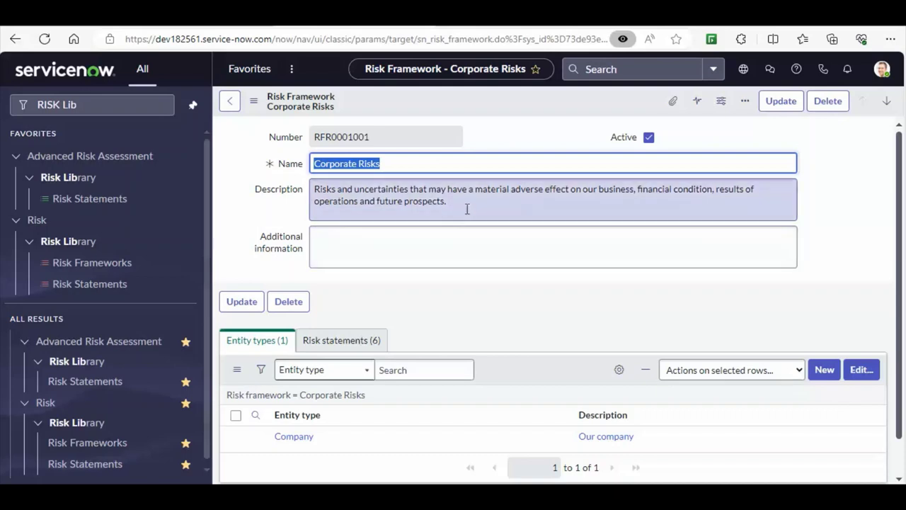
left_click_drag(460, 204, 272, 203)
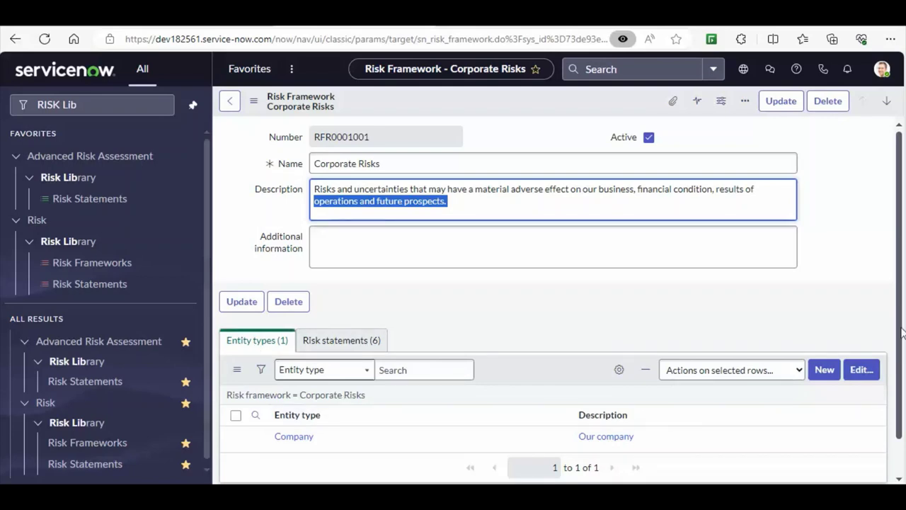
- View the risk statements related to the Corporate Risks framework, with their categories and descriptions
left_click_drag(902, 333, 902, 365)
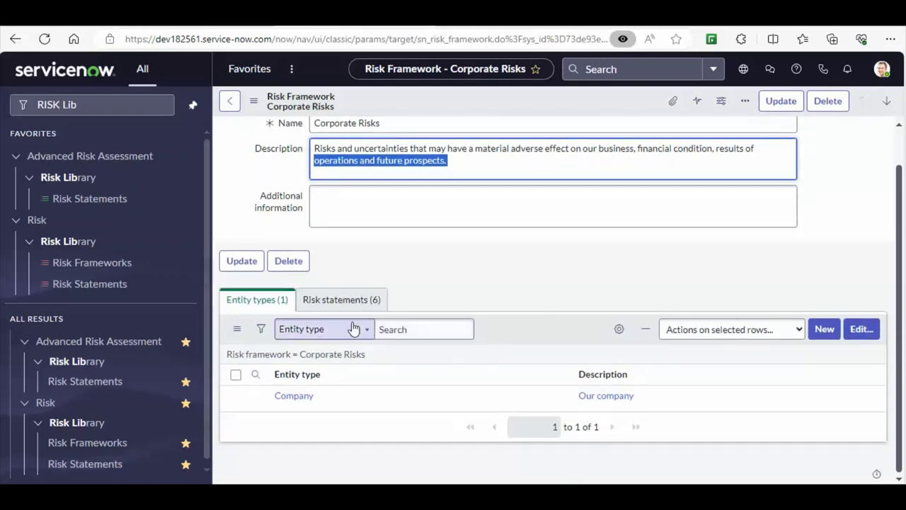
left_click(325, 306)
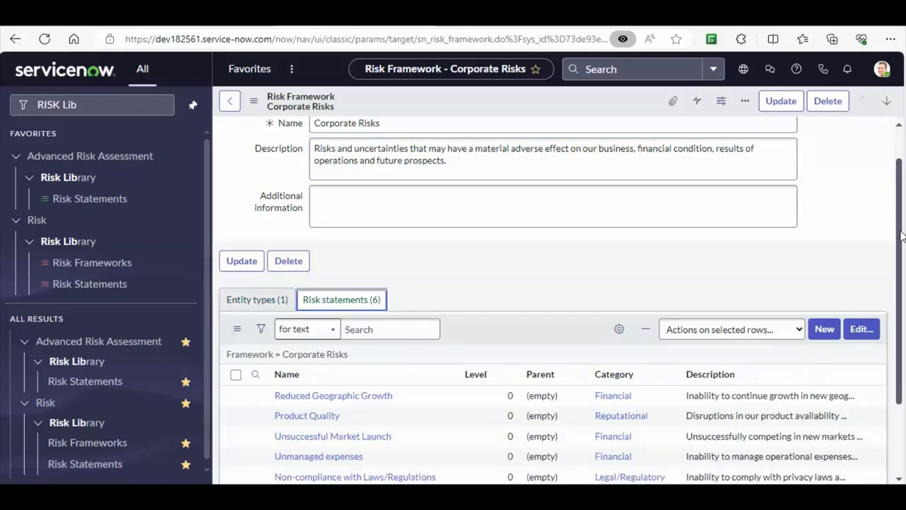
left_click_drag(902, 235, 902, 271)
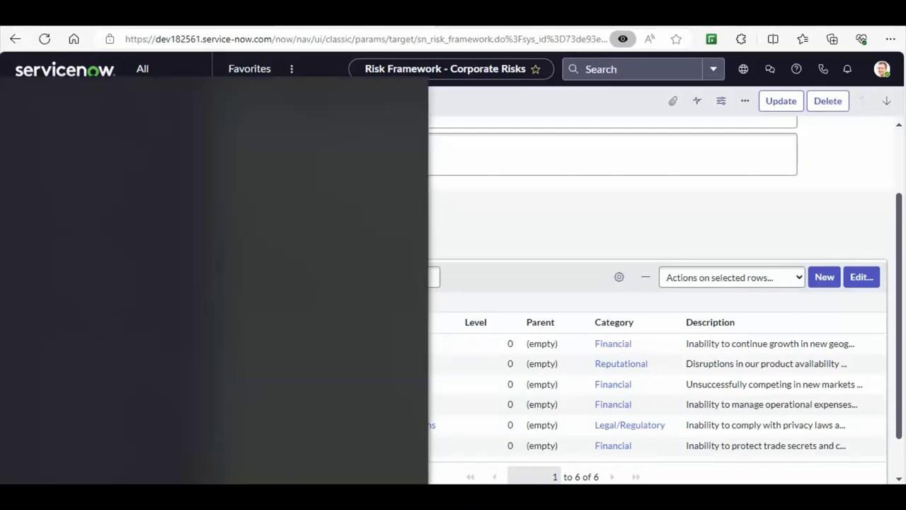
- Switch to Paint and enlarge the blank canvas to about 1255 × 488 px
type("pai")
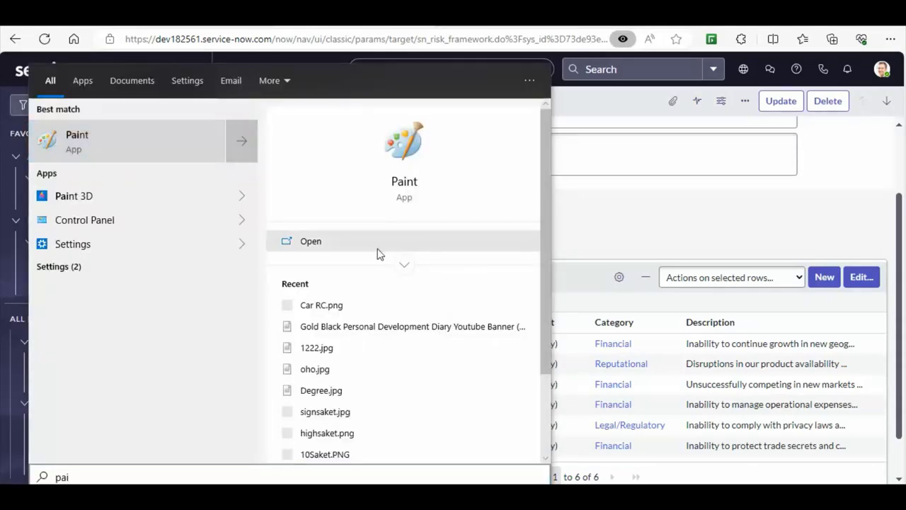
left_click(619, 277)
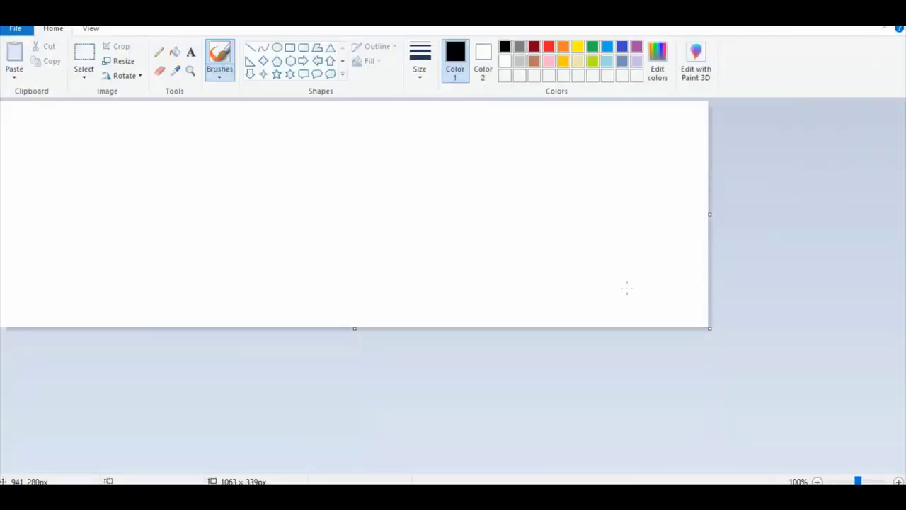
left_click_drag(356, 328, 380, 427)
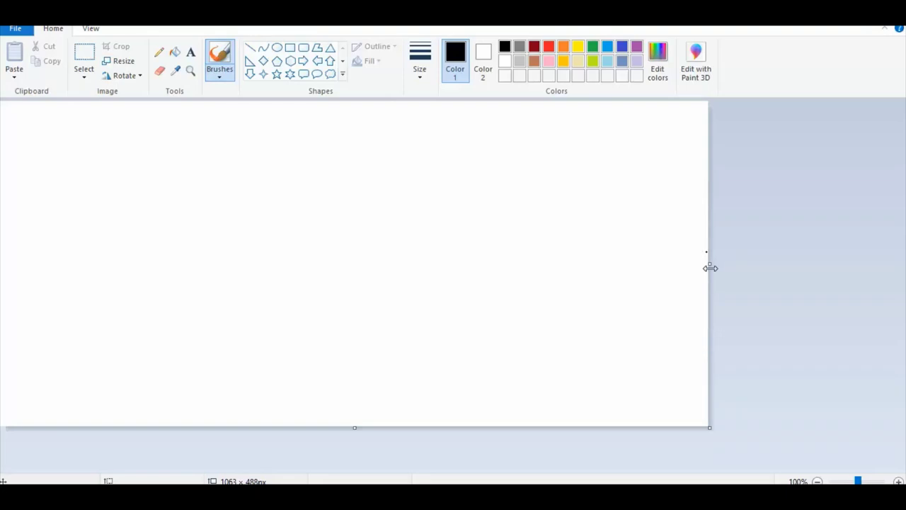
left_click_drag(711, 267, 836, 266)
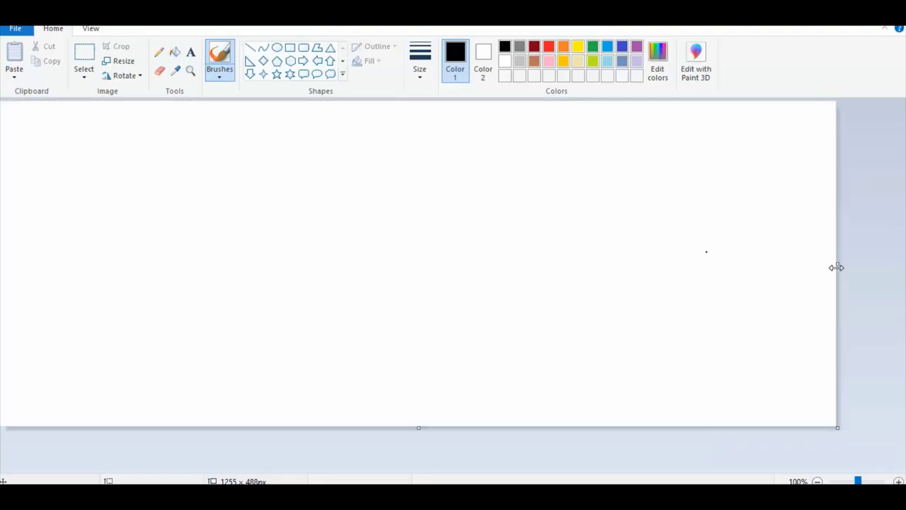
- Add the text "Risk Framework" near the upper middle of the canvas
left_click(189, 54)
left_click(323, 145)
type("Risk ")
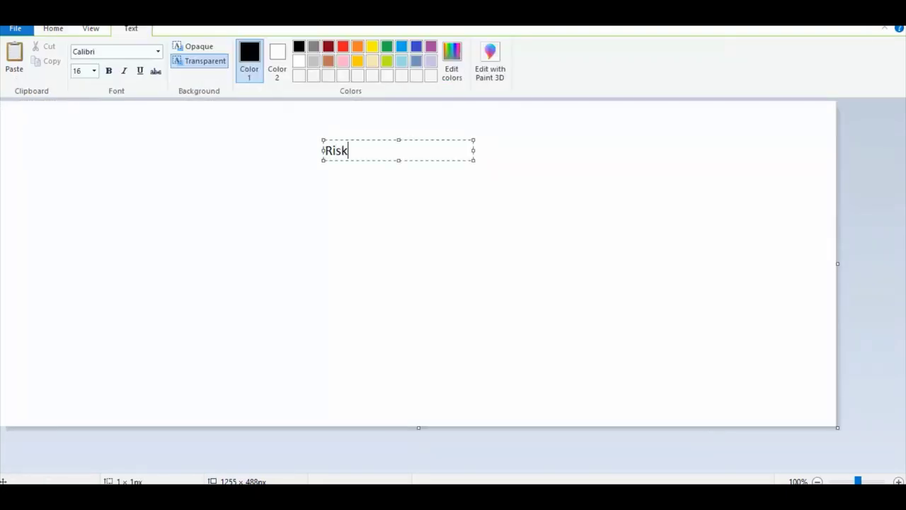
type("Framework")
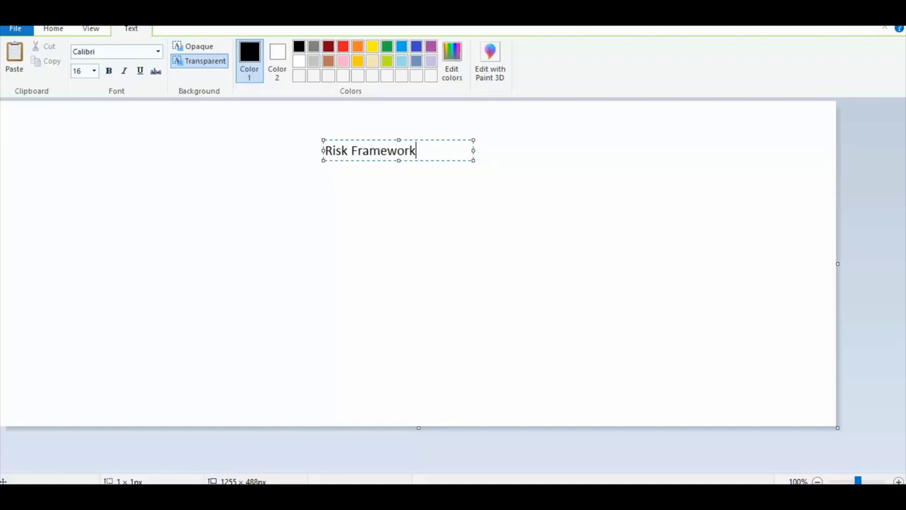
left_click(344, 206)
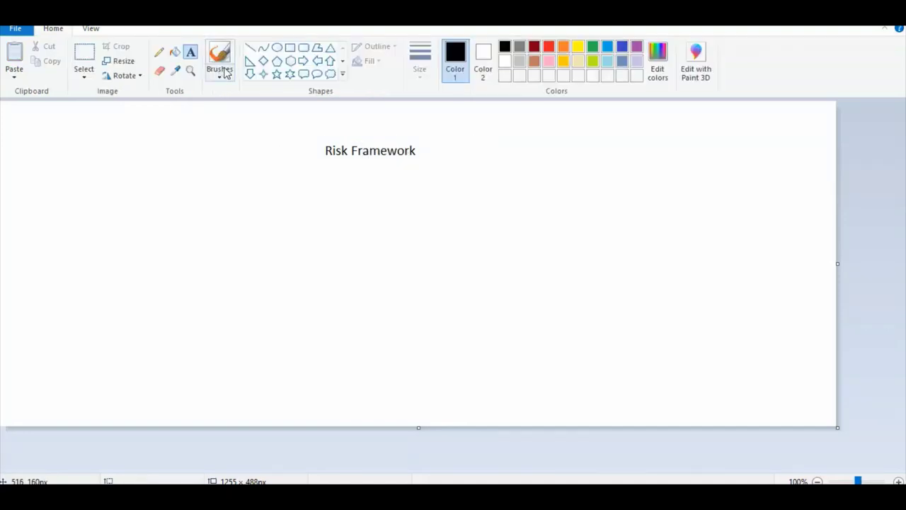
- Draw a black rectangle about 166 × 33 px around the "Risk Framework" text
left_click(190, 53)
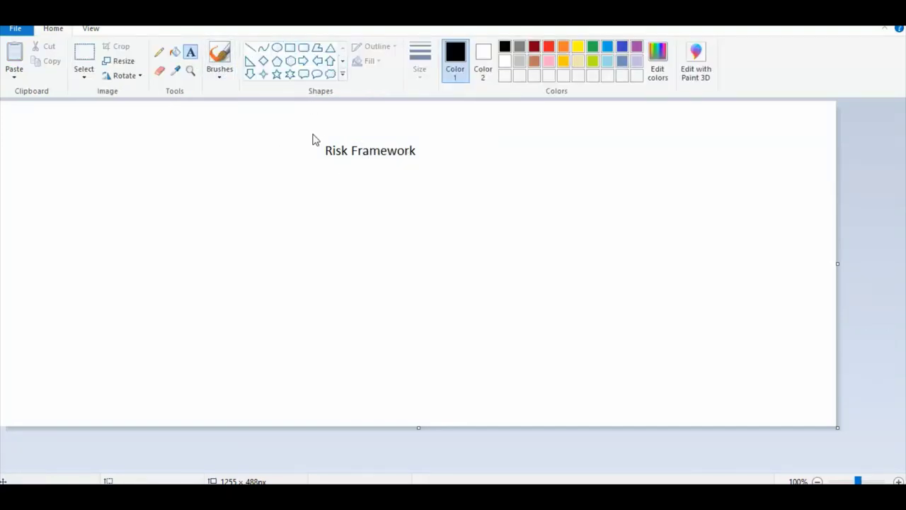
left_click(290, 47)
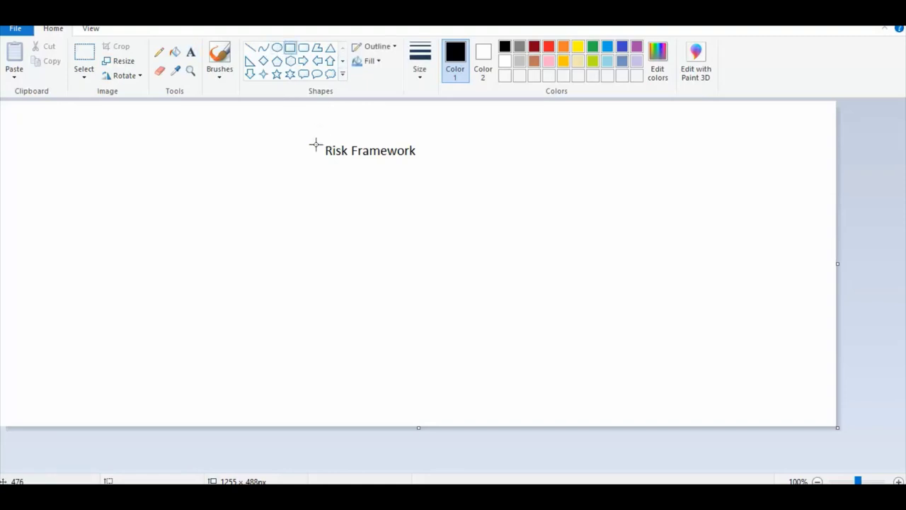
left_click_drag(312, 142, 424, 164)
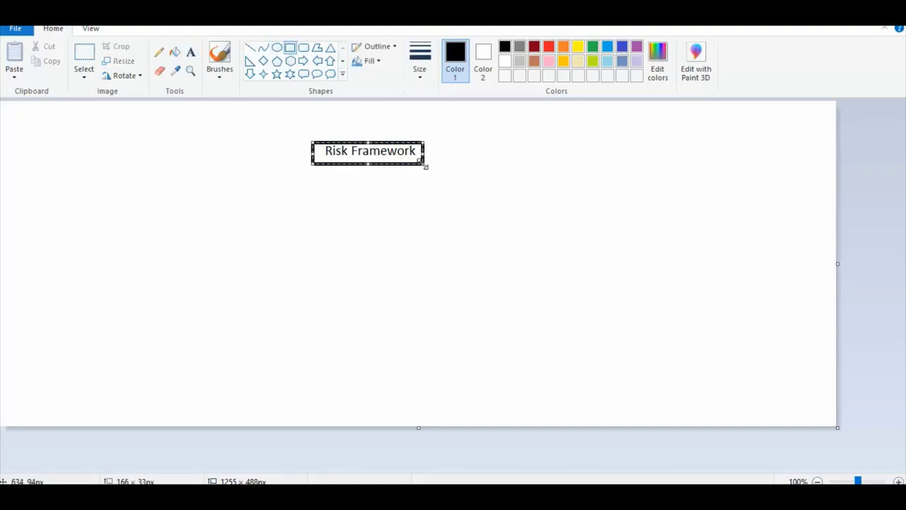
left_click(447, 199)
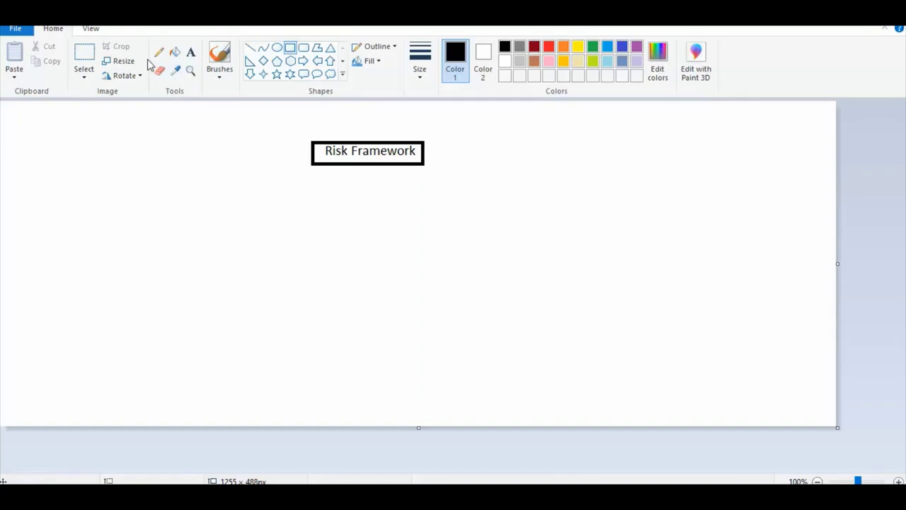
- Draw two straight lines branching diagonally down from the rectangle's lower edge, spanning about 65 × 69 px and 79 × 71 px
left_click(250, 47)
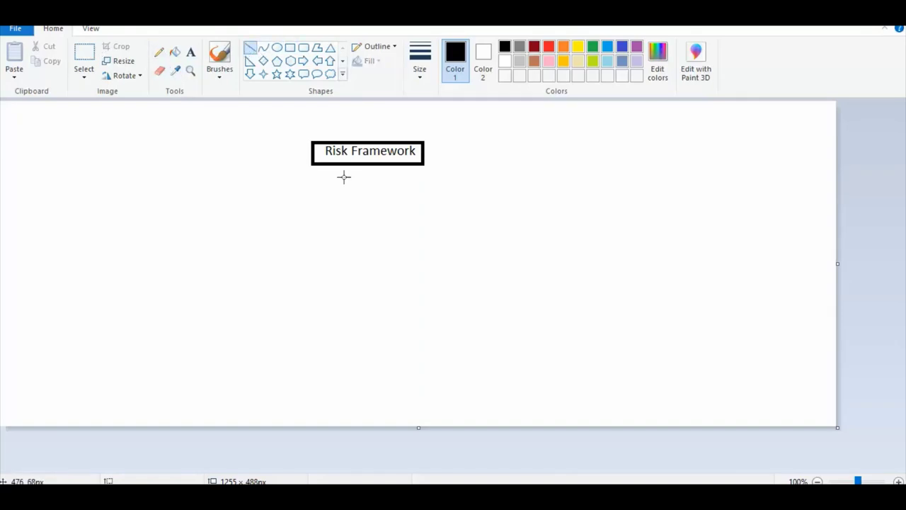
left_click_drag(358, 164, 316, 210)
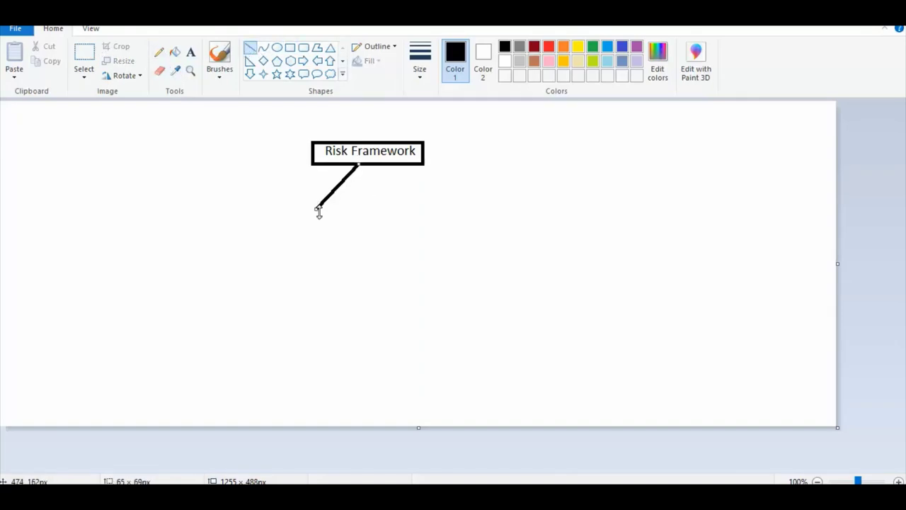
left_click_drag(358, 165, 411, 212)
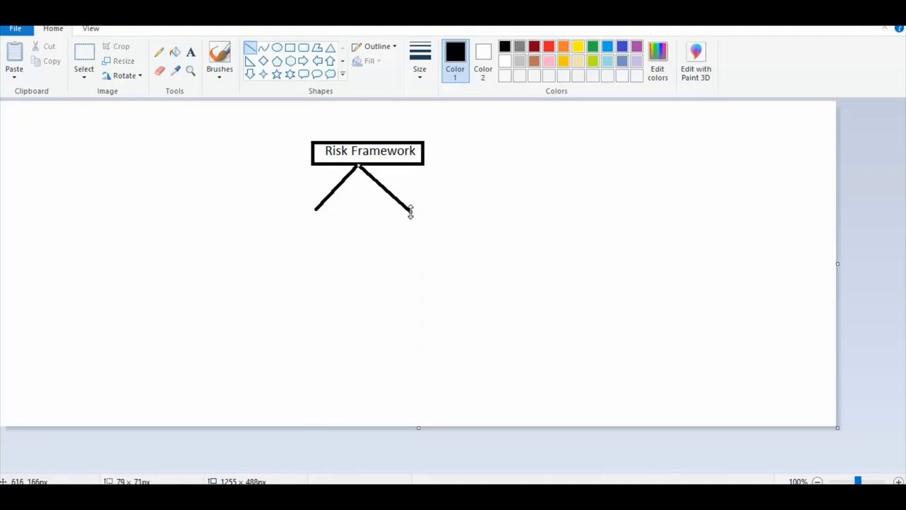
- Add the text "Risk Entities" below the end of the left branch line
left_click(191, 52)
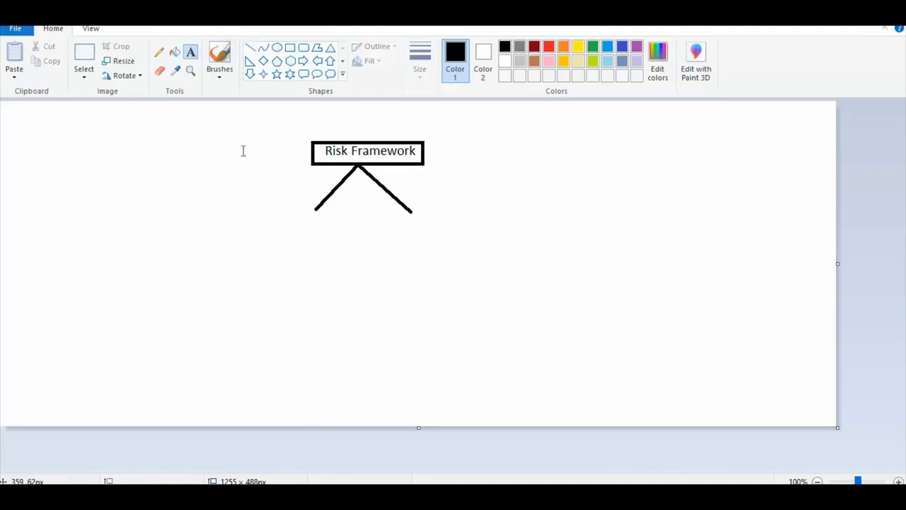
left_click(261, 226)
type("Risk Enti")
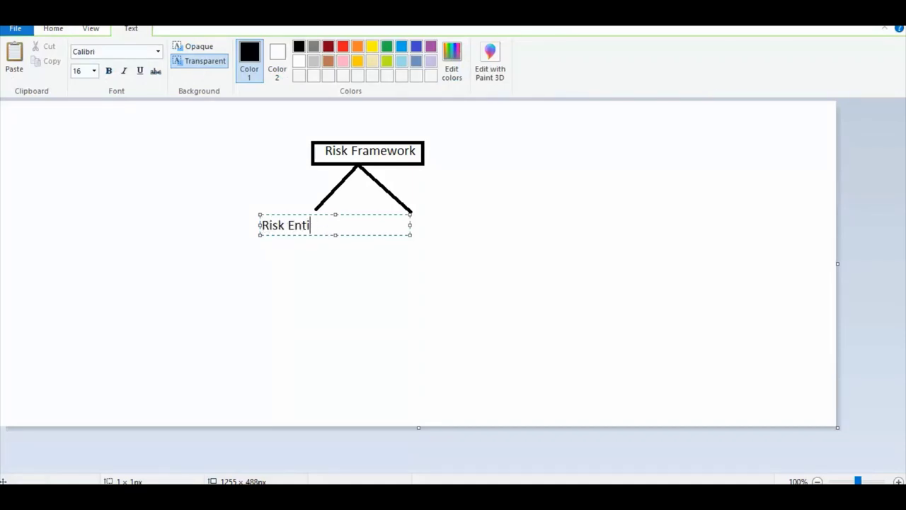
type("rities")
left_click(338, 288)
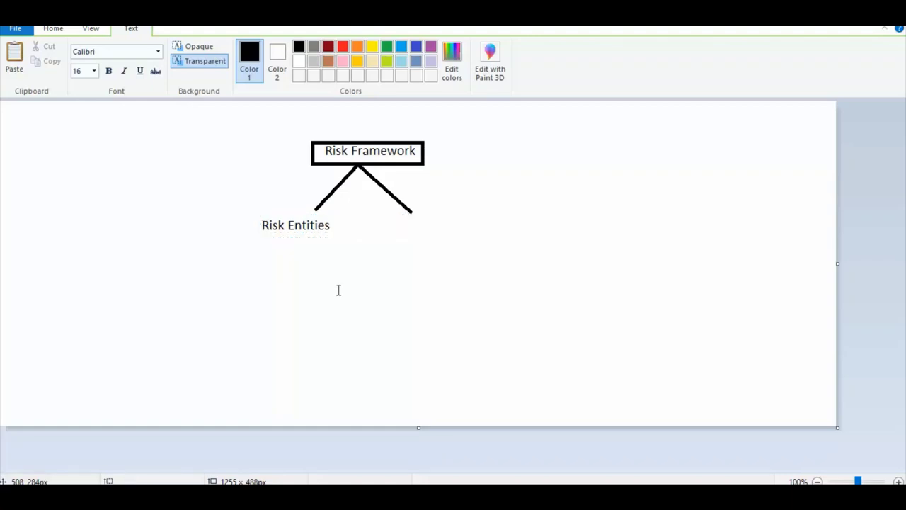
- Add the text "Risk Statement" below the end of the right branch line
left_click(421, 229)
type("Risk ")
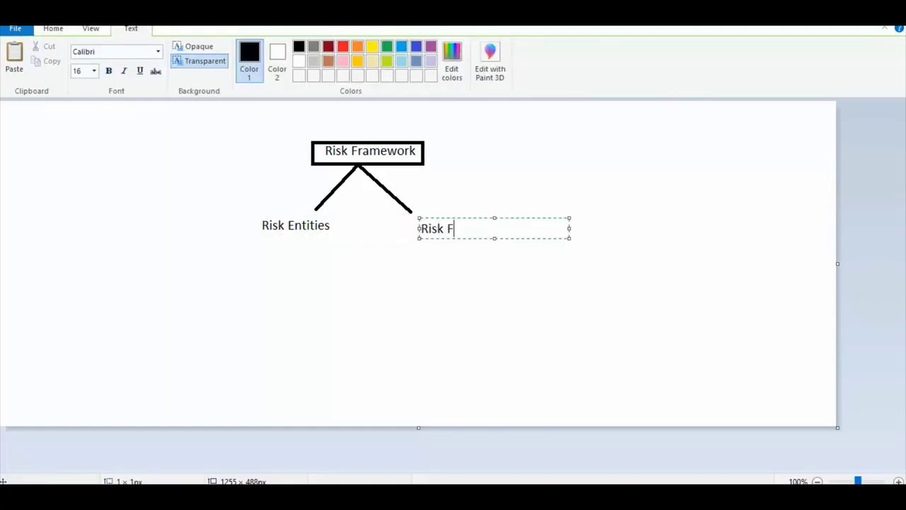
type("Statement")
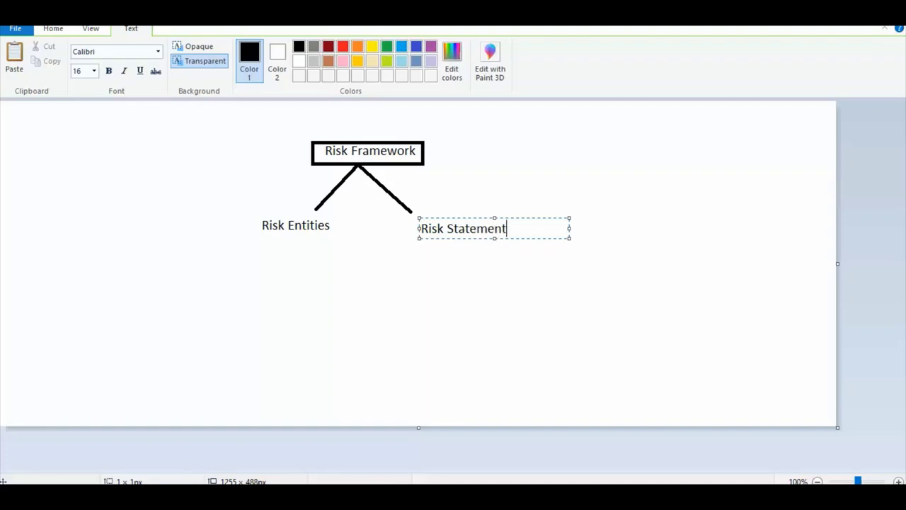
left_click(410, 285)
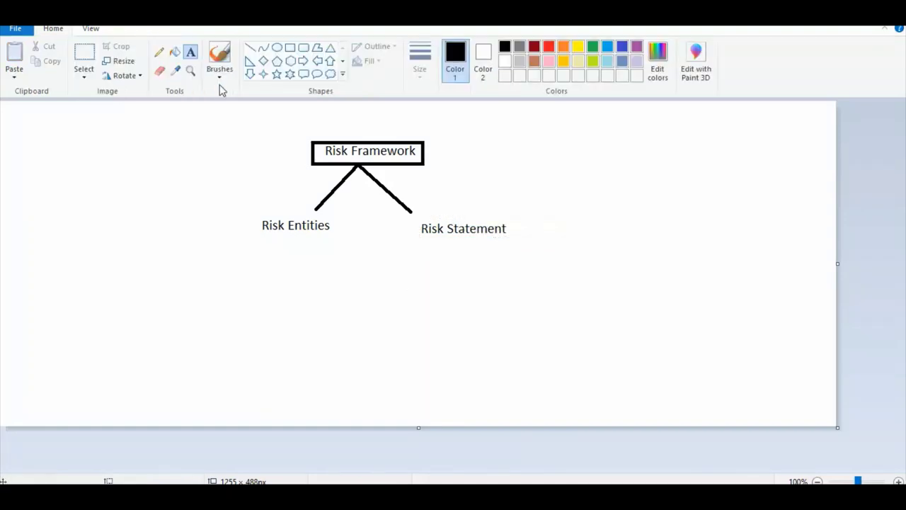
- Draw an ellipse around each of the "Risk Entities" and "Risk Statement" labels
left_click(277, 47)
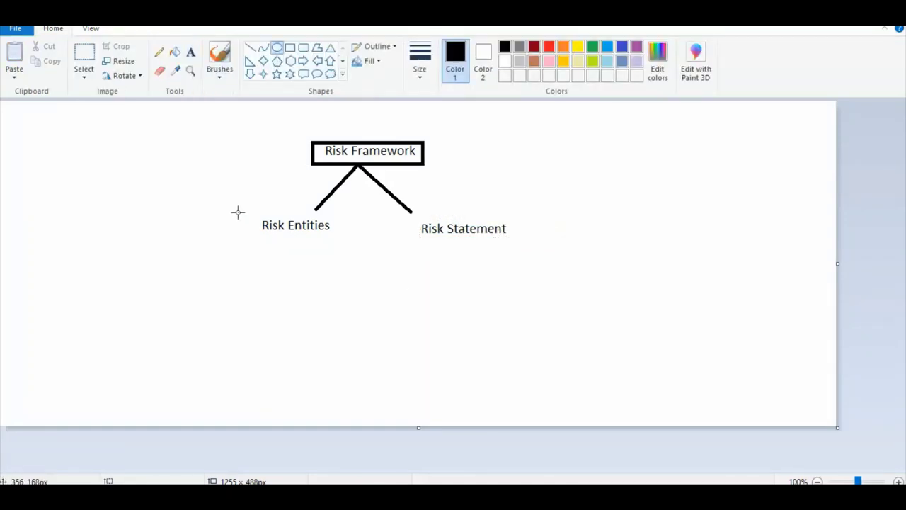
mouse_move(242, 206)
left_mouse_down()
mouse_move(352, 255)
mouse_move(346, 245)
left_mouse_up()
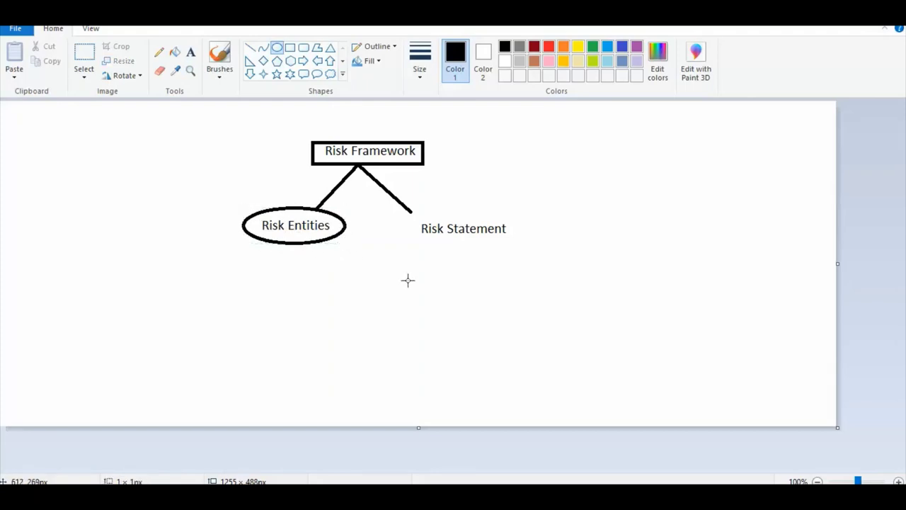
mouse_move(392, 211)
left_mouse_down()
mouse_move(546, 247)
mouse_move(527, 248)
left_mouse_up()
left_click(549, 295)
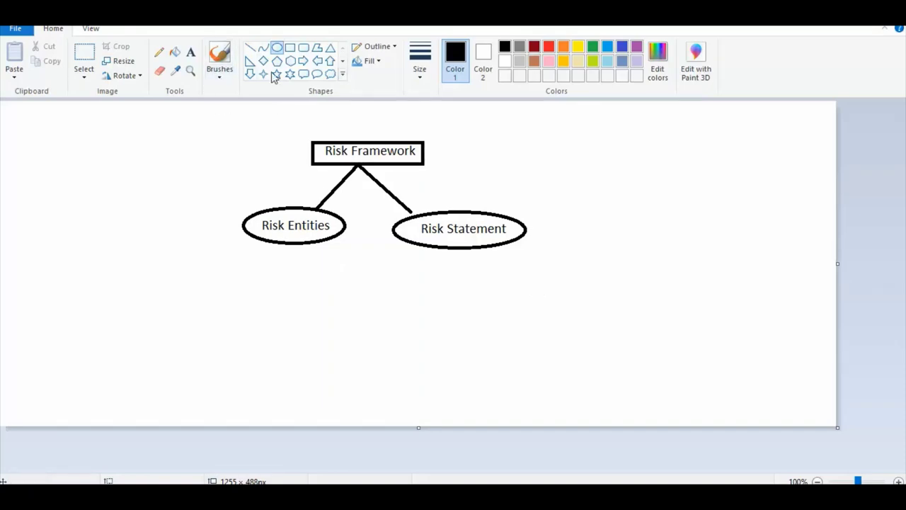
- Add the entries APAC, EMEA and LATAM on separate lines below the "Risk Entities" ellipse
left_click(191, 52)
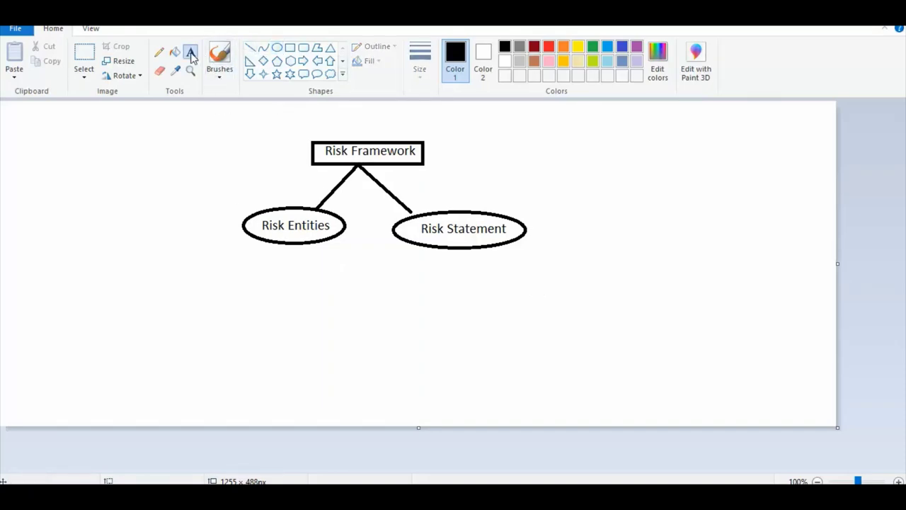
left_click(234, 254)
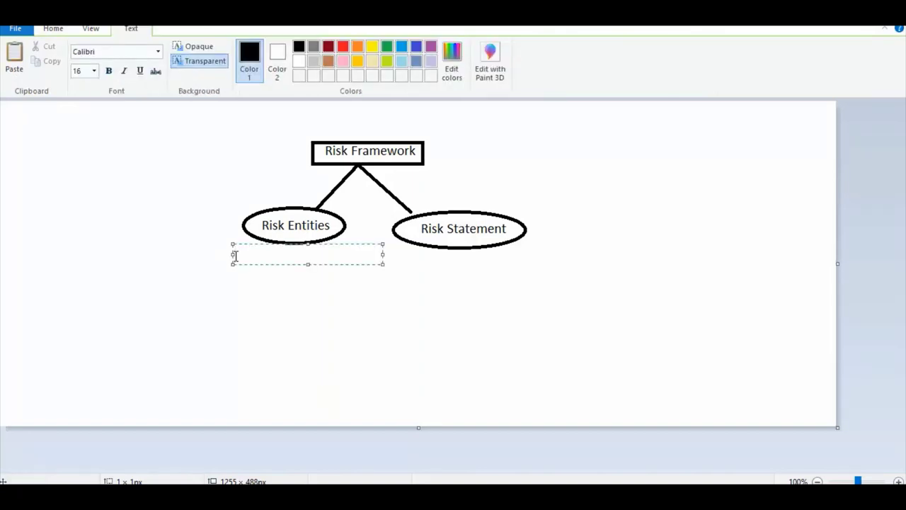
type("APAC")
key("Return")
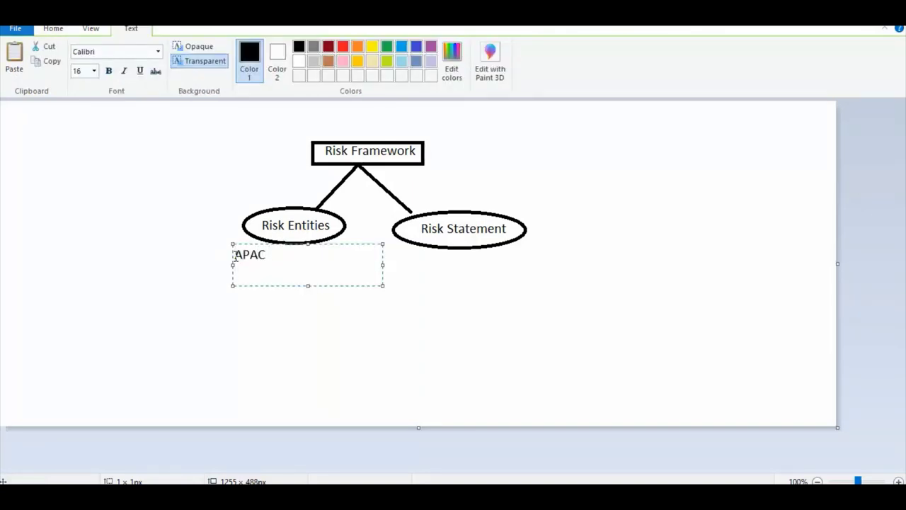
type("EMEA")
key("Return")
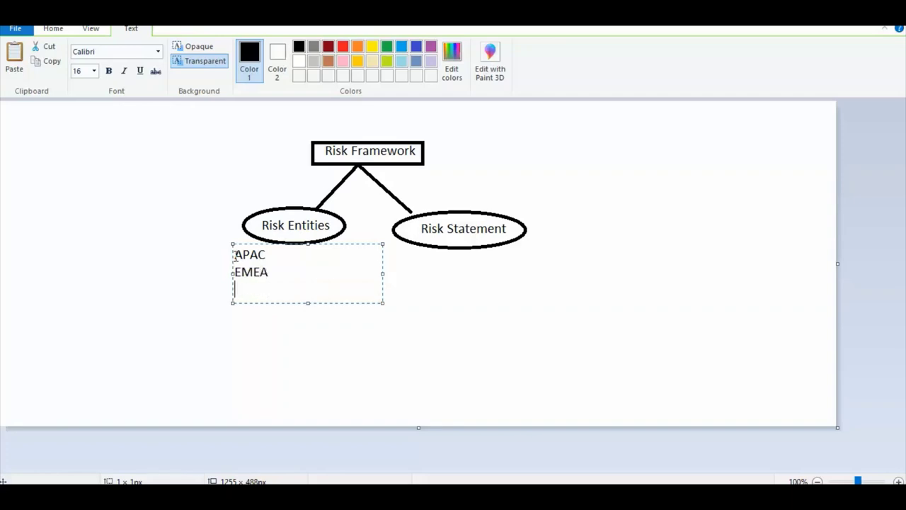
type("LATAM")
left_click(277, 349)
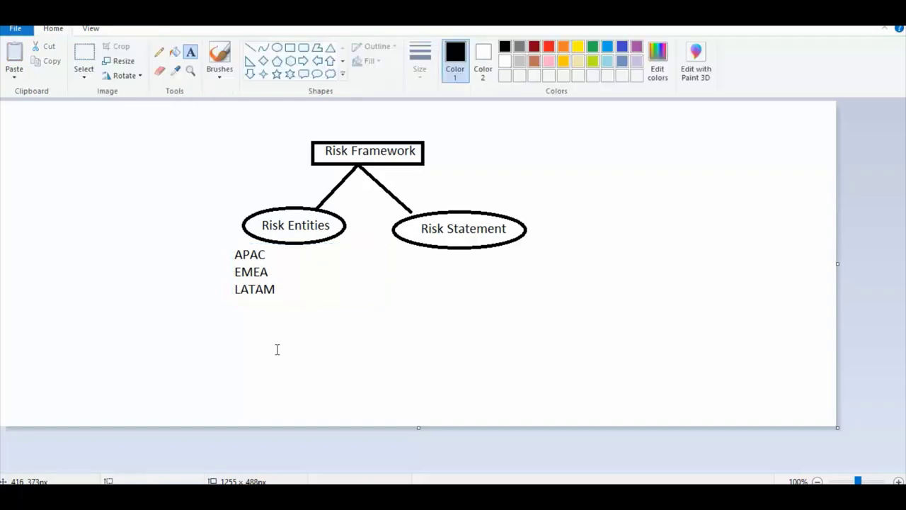
- Add the entries "Uncertanility in Business" and "Natural Disaster" on separate lines below the "Risk Statement" ellipse
left_click(457, 264)
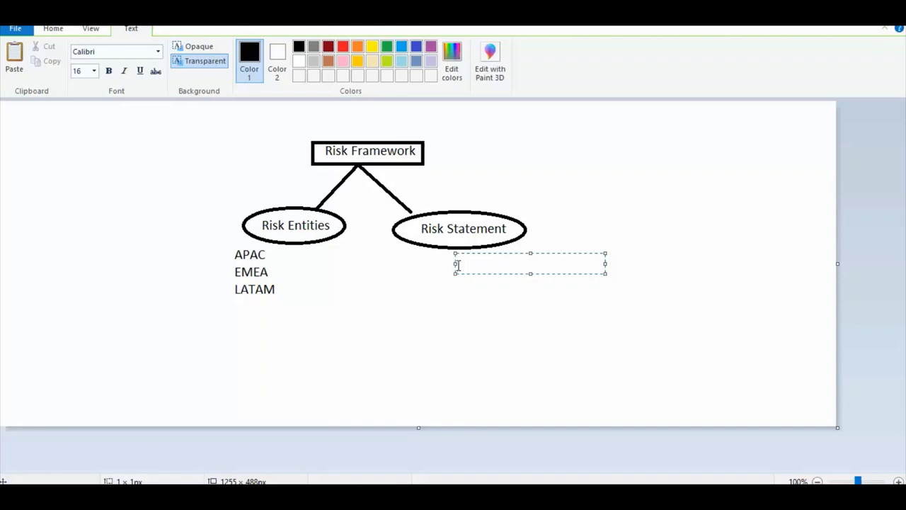
type("Uncertanility")
key("Return")
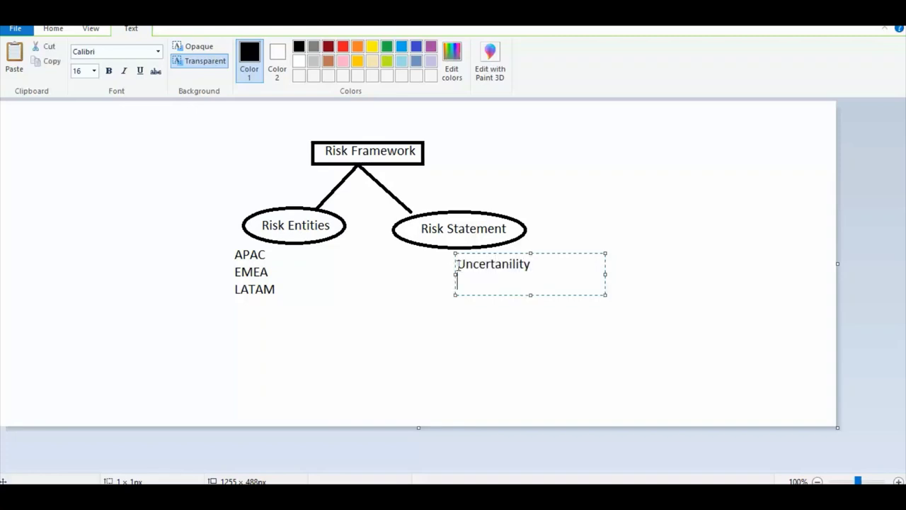
type("in Busi")
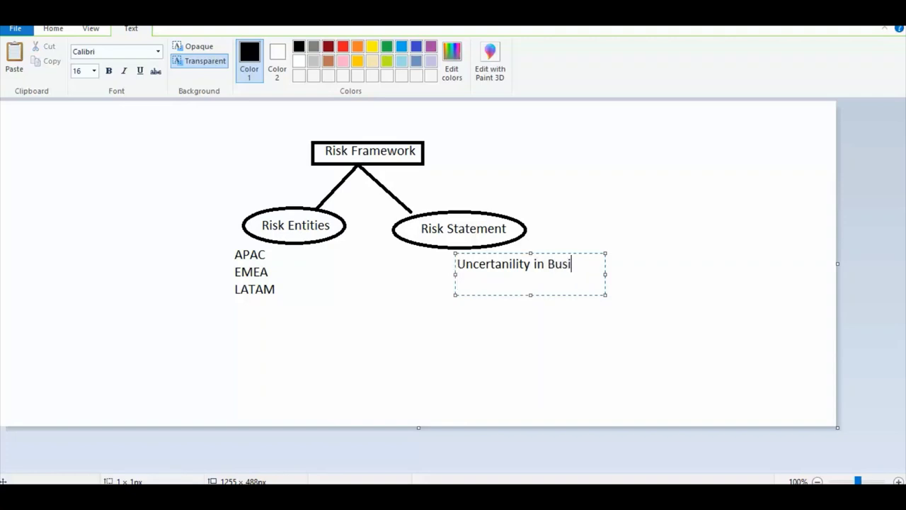
type("ness")
key("Down")
type("NaturAL")
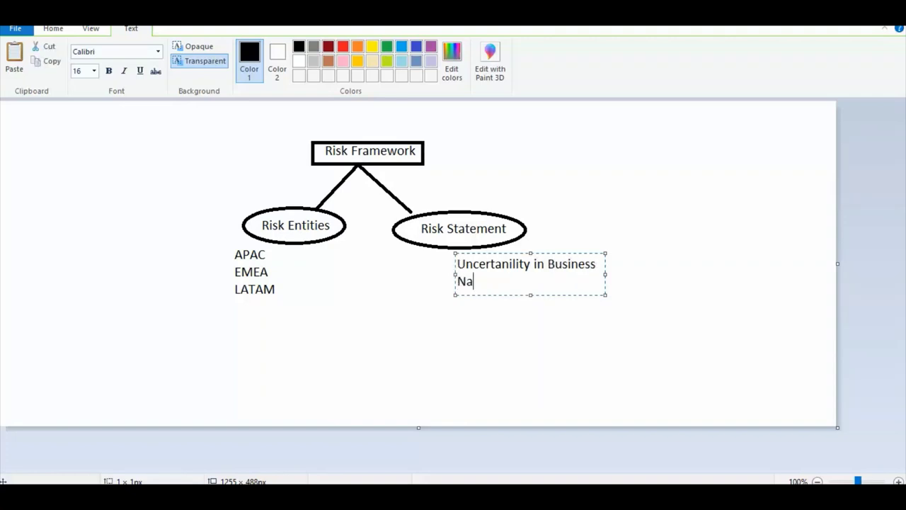
key("BackSpace")
key("BackSpace")
key("BackSpace")
type("al Disaster")
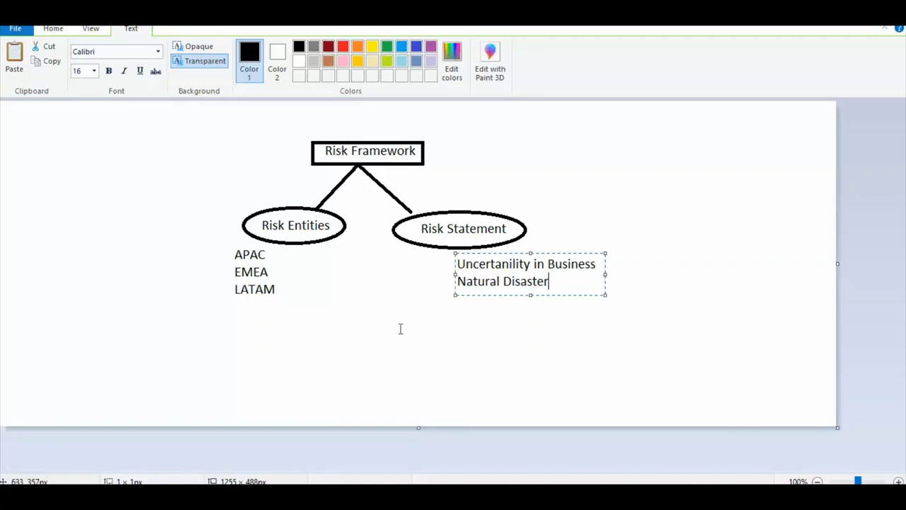
left_click(424, 277)
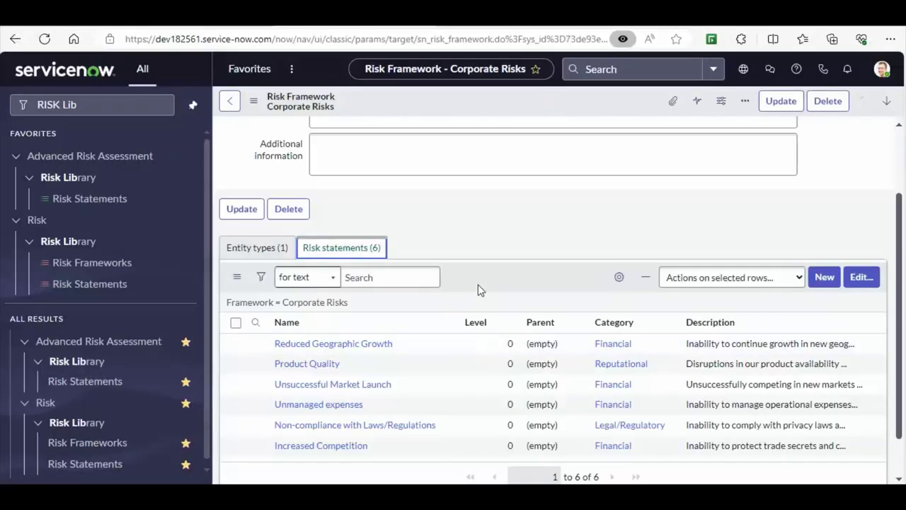
- In ServiceNow, review the Corporate Risks framework's name, risk statements and entity types, and return to the list of risk frameworks
scroll(897, 240, "up", 2)
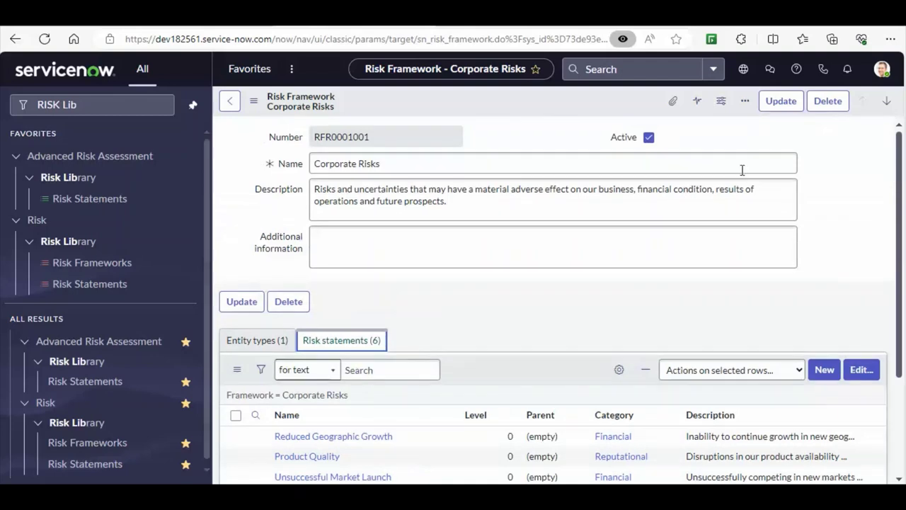
left_click_drag(411, 163, 292, 164)
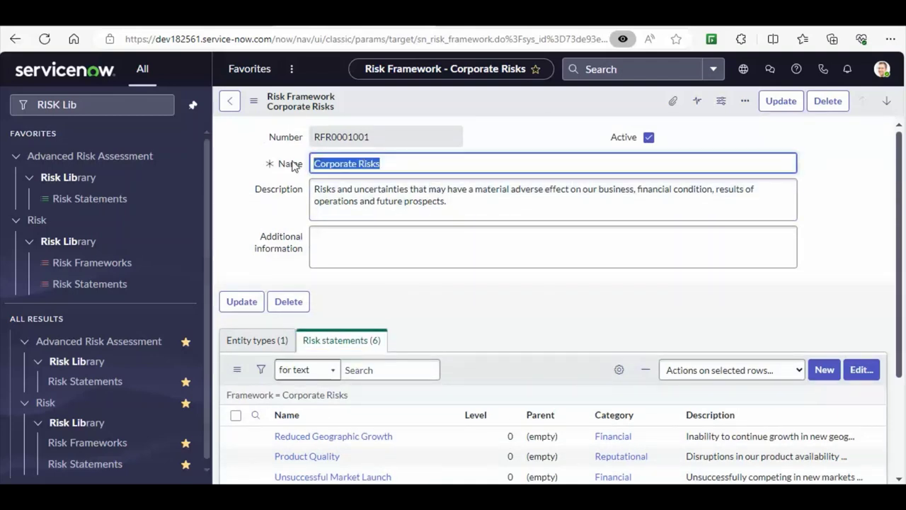
left_click(276, 343)
left_click(347, 347)
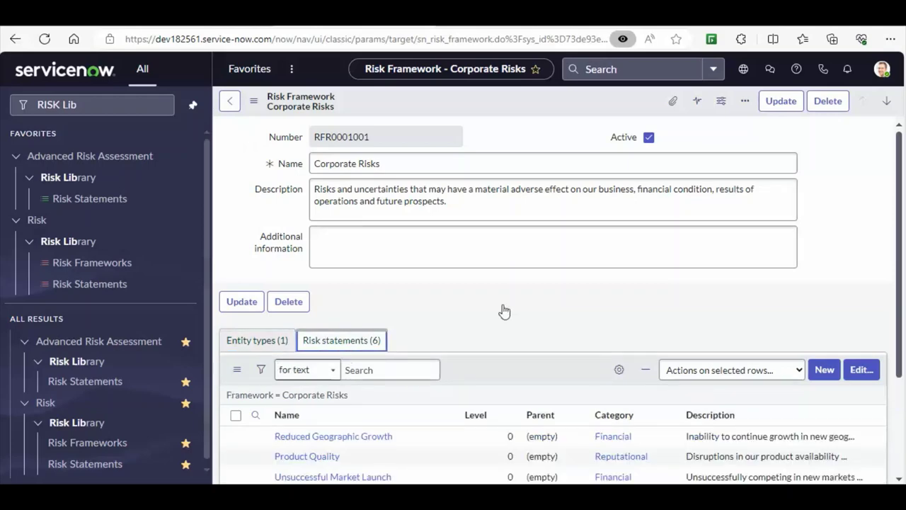
scroll(899, 275, "down", 2)
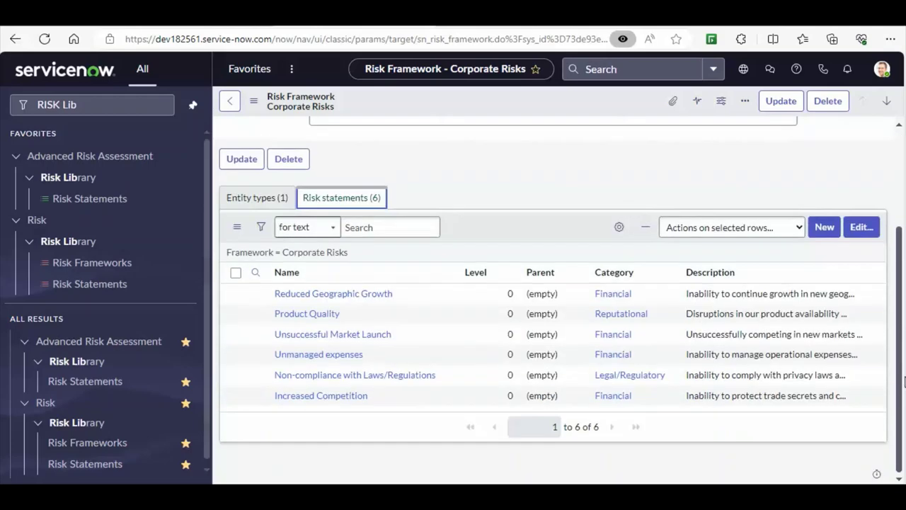
left_click_drag(597, 429, 550, 438)
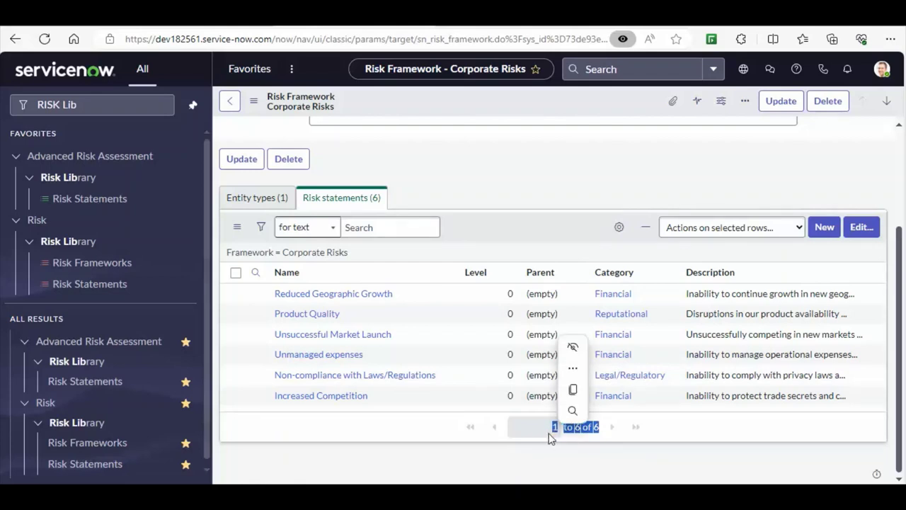
left_click(236, 197)
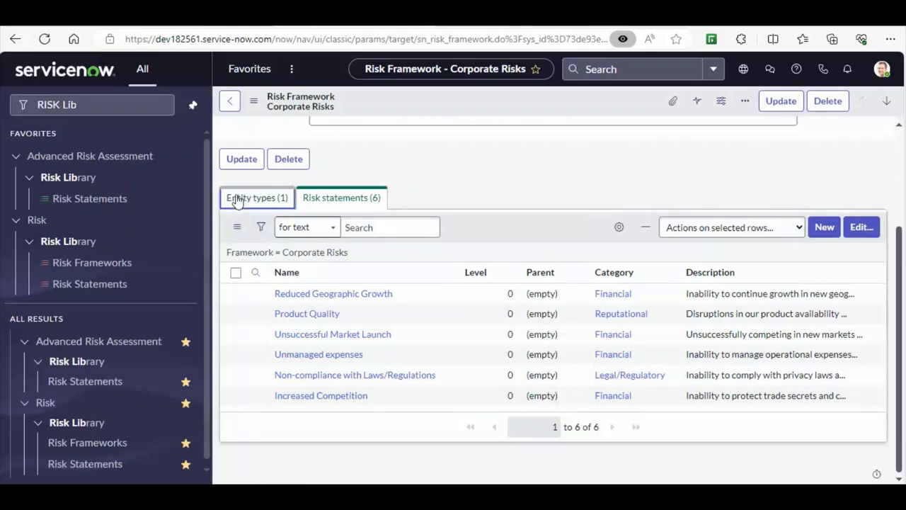
left_click_drag(328, 405, 275, 407)
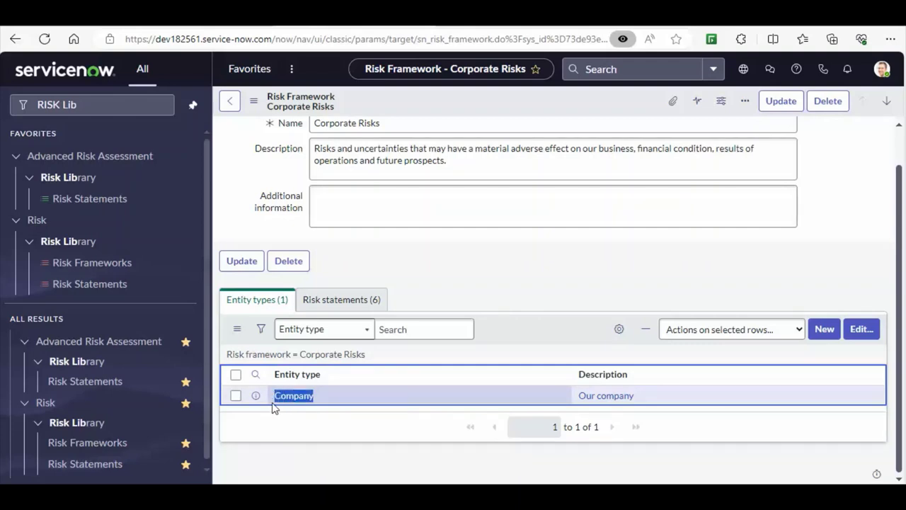
left_click(88, 269)
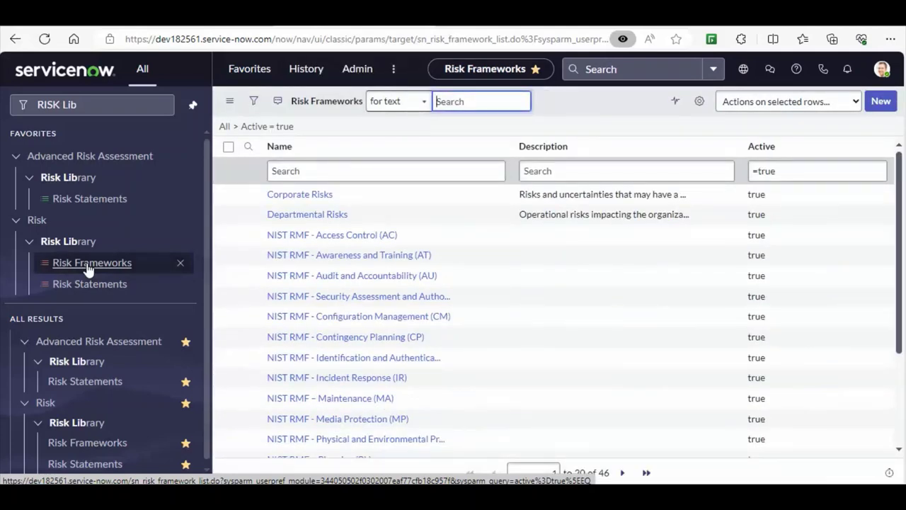
- Switch to Paint and add the text "risk_admin" in the blank area left of the diagram, enclosed in a rectangle
key("alt+Tab")
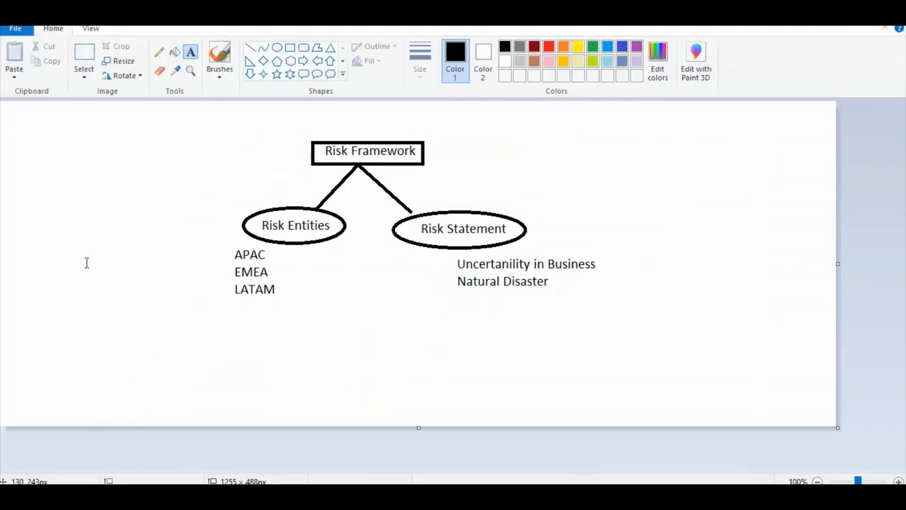
left_click(189, 54)
left_click(69, 186)
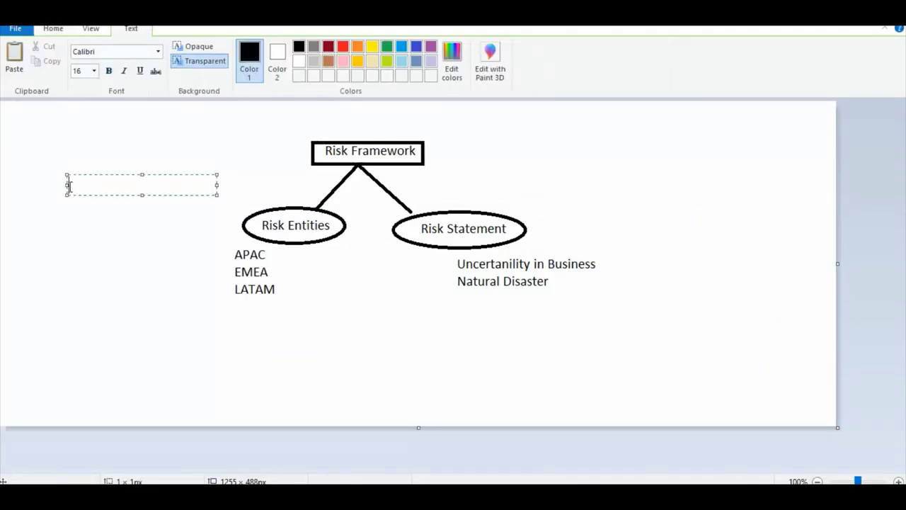
type("risk_admin")
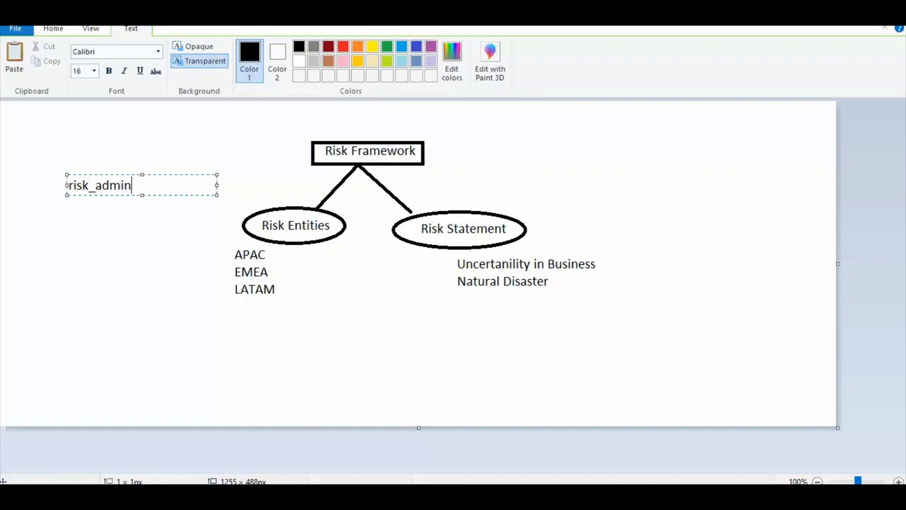
left_click(87, 277)
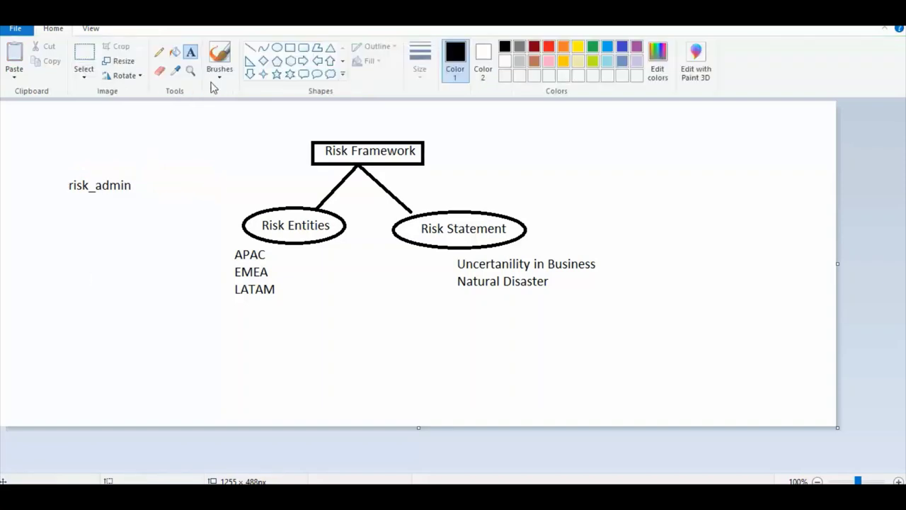
left_click(290, 48)
left_click_drag(54, 171, 140, 199)
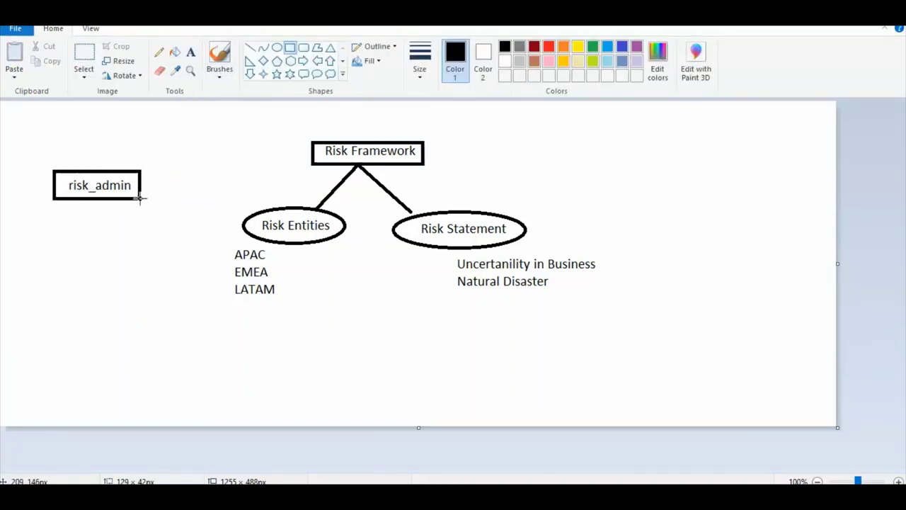
left_click(162, 286)
- Switch back to ServiceNow and create and save a new risk framework named "Triguma Corporation"
key("alt+Tab")
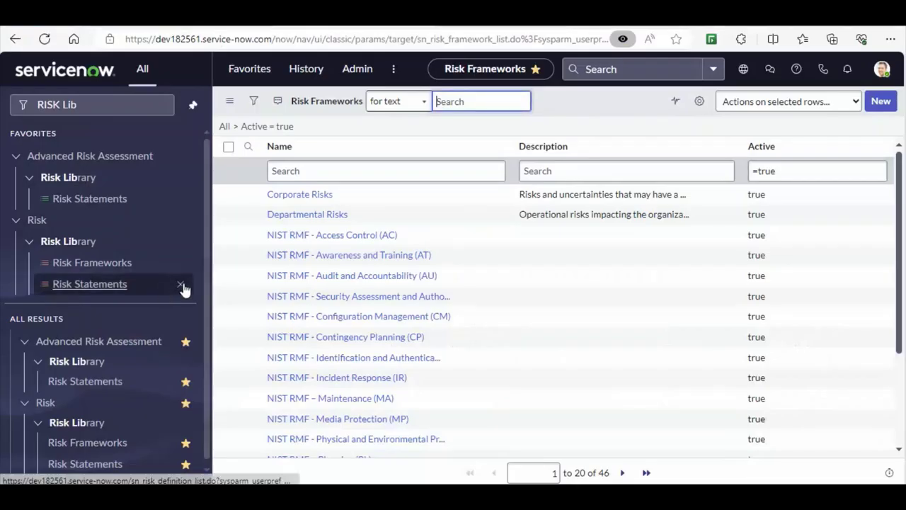
left_click(878, 102)
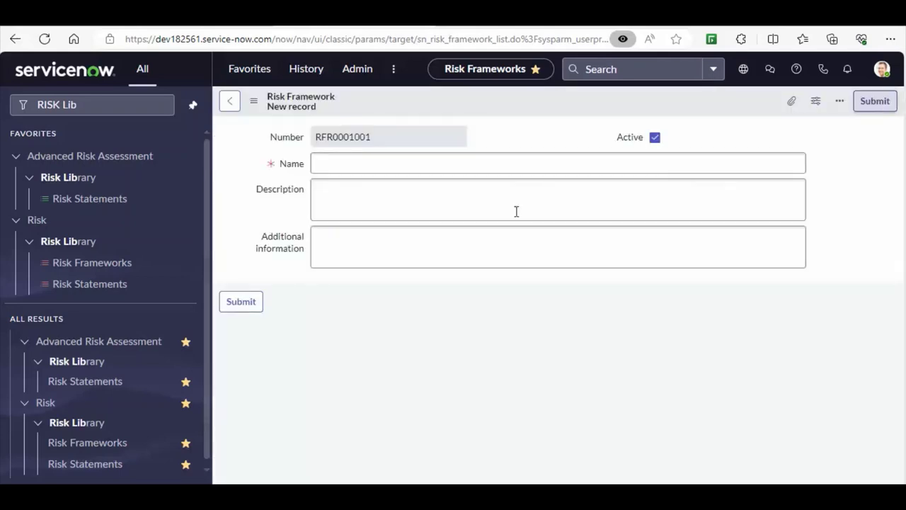
left_click(351, 163)
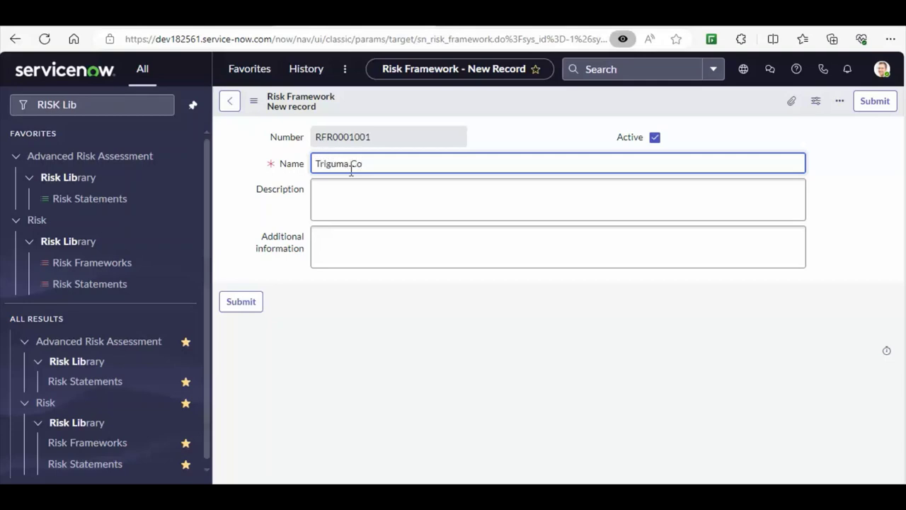
type("Triguma Corporation")
right_click(540, 111)
left_click(546, 115)
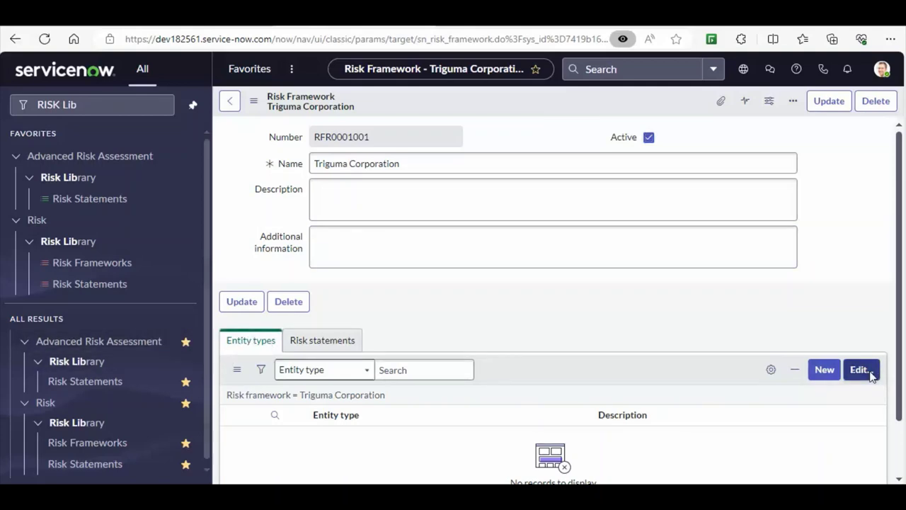
- Add the Data Centers entity type to the Triguma Corporation framework and save the membership
left_click(859, 369)
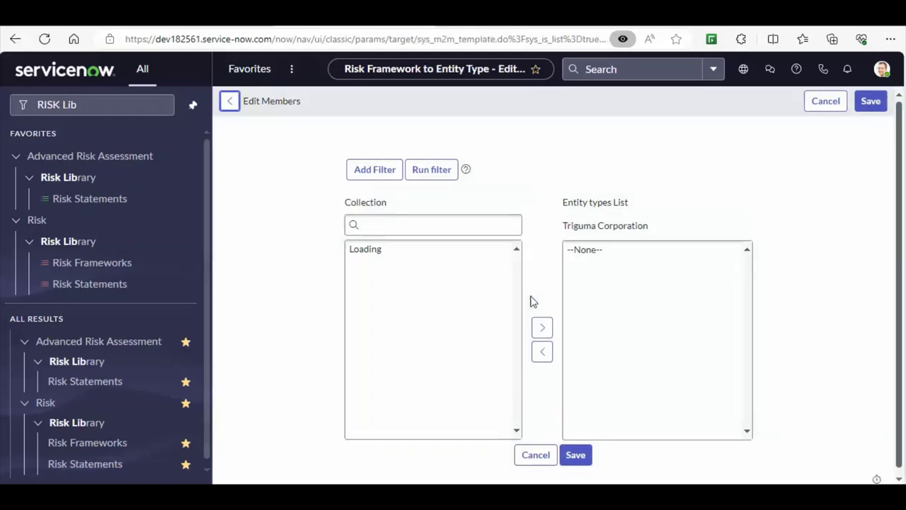
left_click(407, 273)
key("ctrl+a")
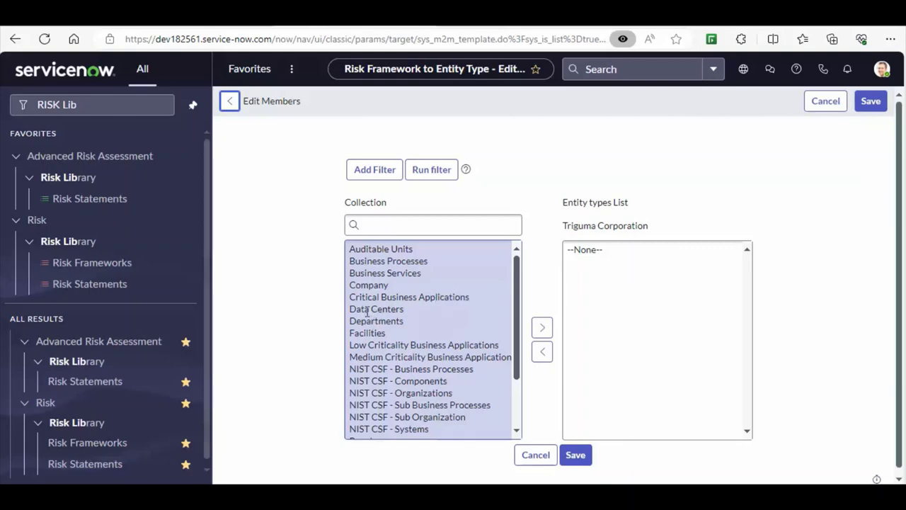
left_click(374, 395)
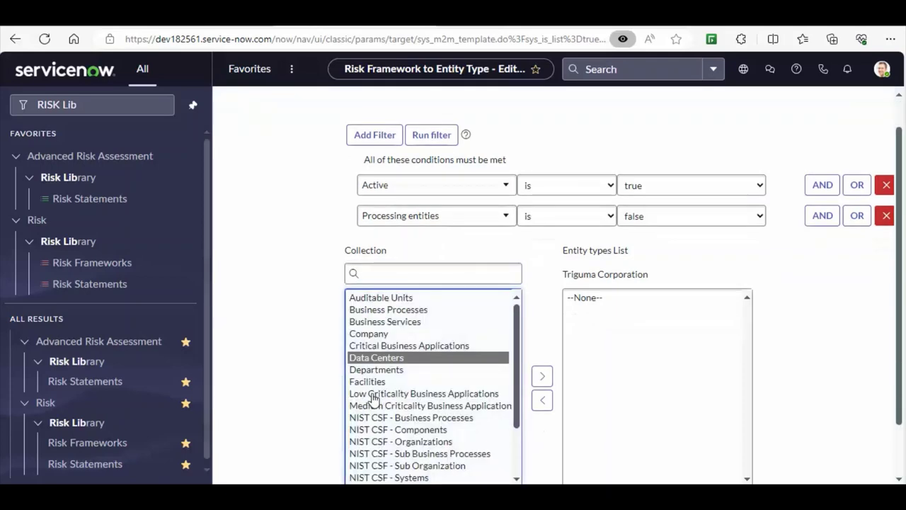
left_click(542, 378)
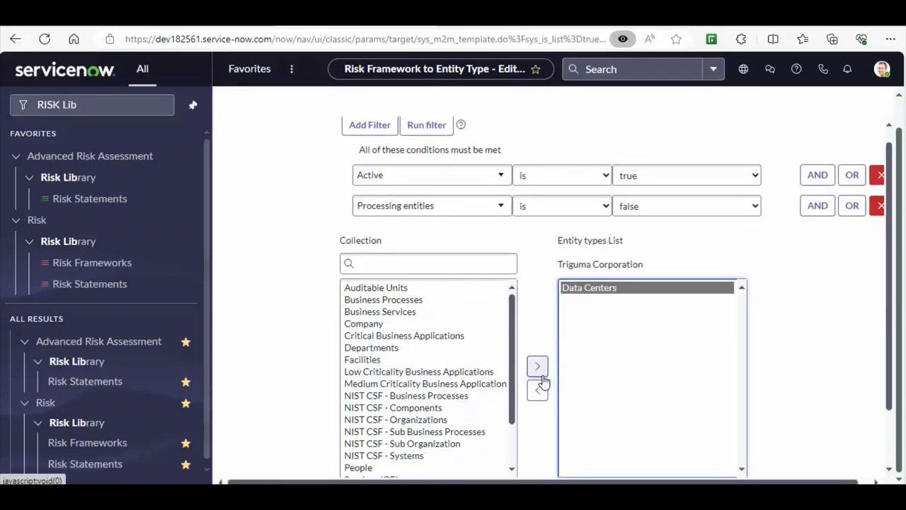
scroll(890, 260, "down", 1)
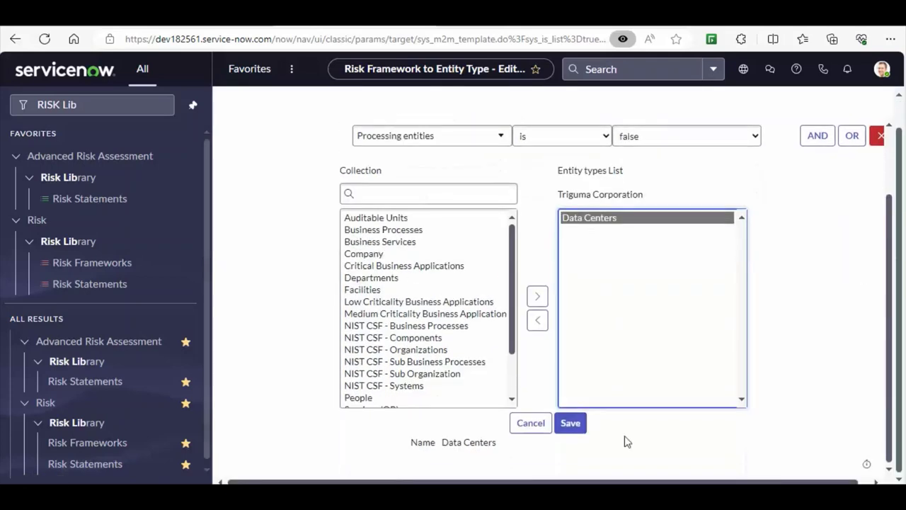
left_click(572, 434)
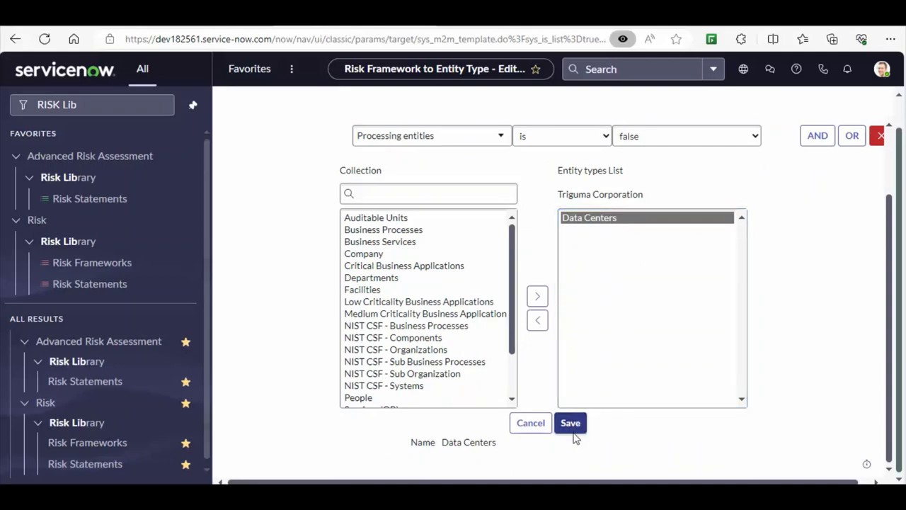
left_click(570, 423)
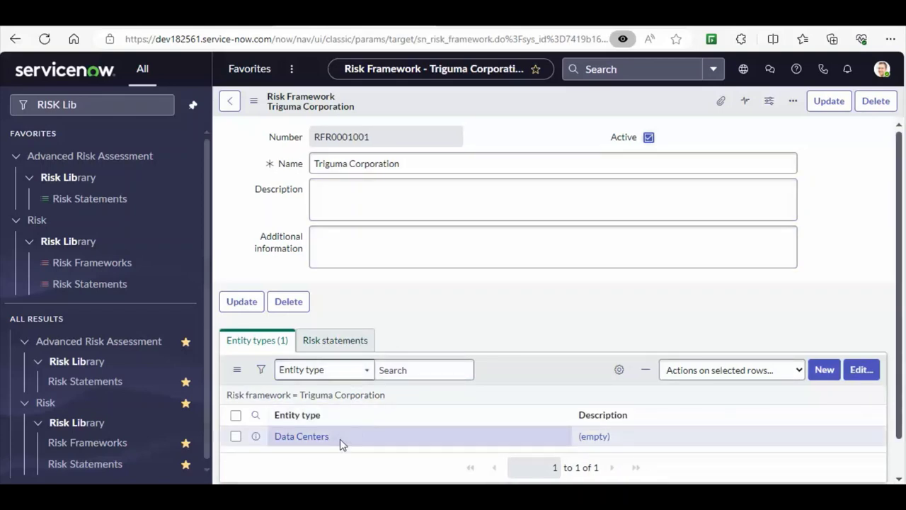
- Add the risk statements "Bad air quality" and "Availability of training content" to the Triguma Corporation framework and save them
left_click(334, 343)
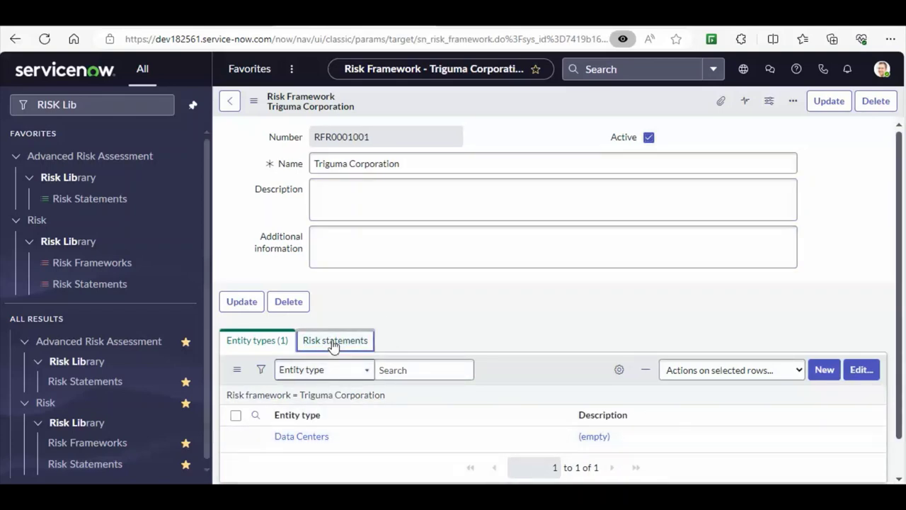
left_click(861, 373)
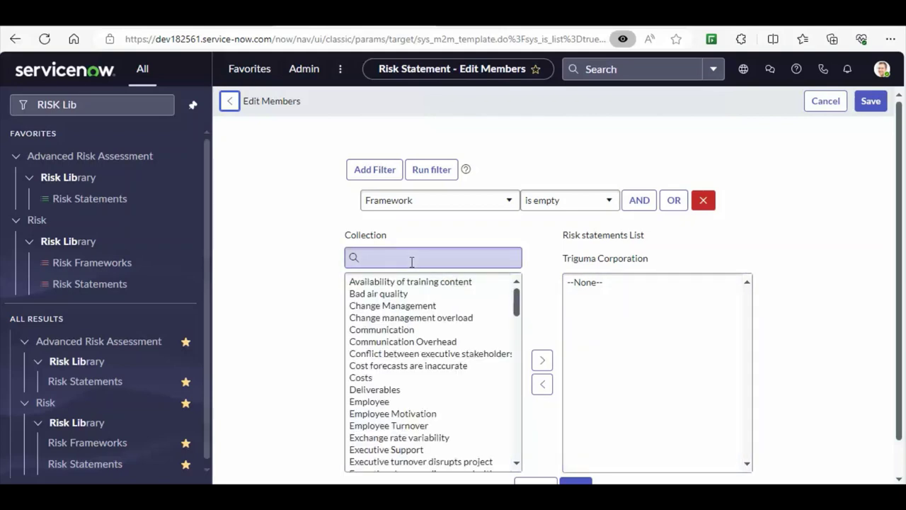
double_click(378, 294)
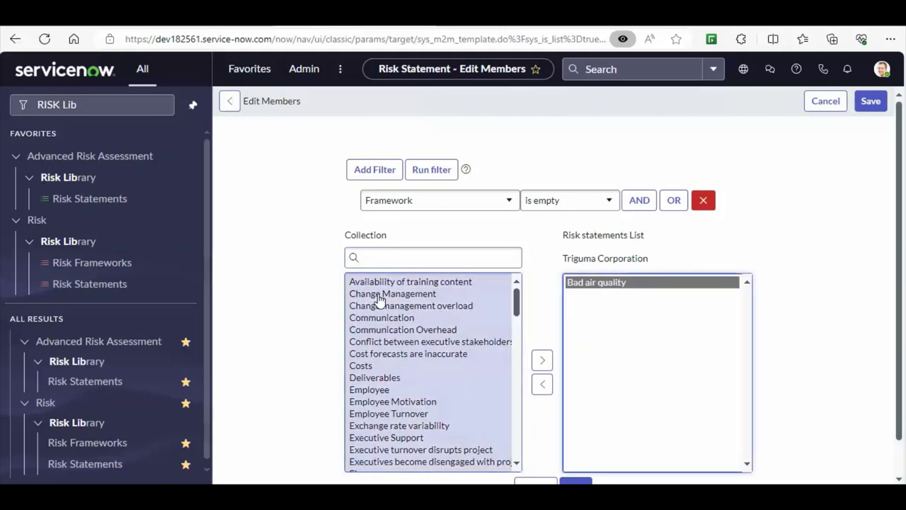
double_click(380, 283)
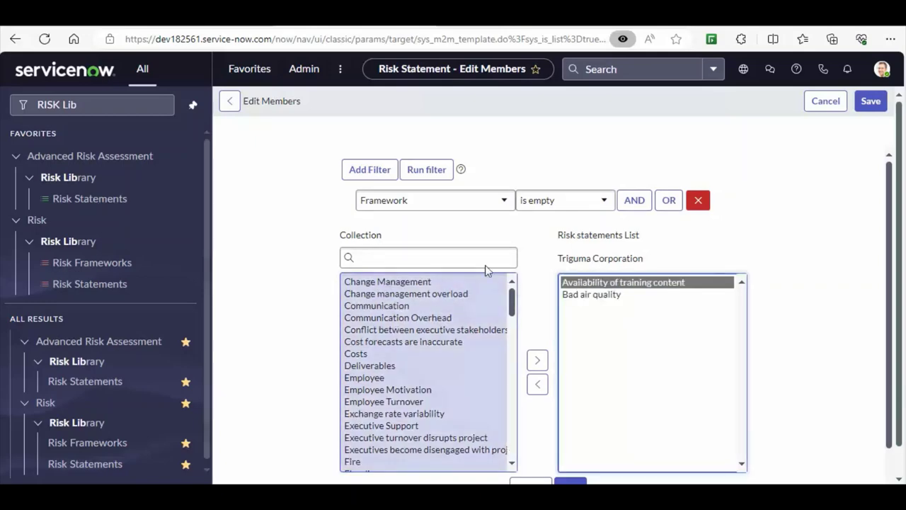
left_click(870, 107)
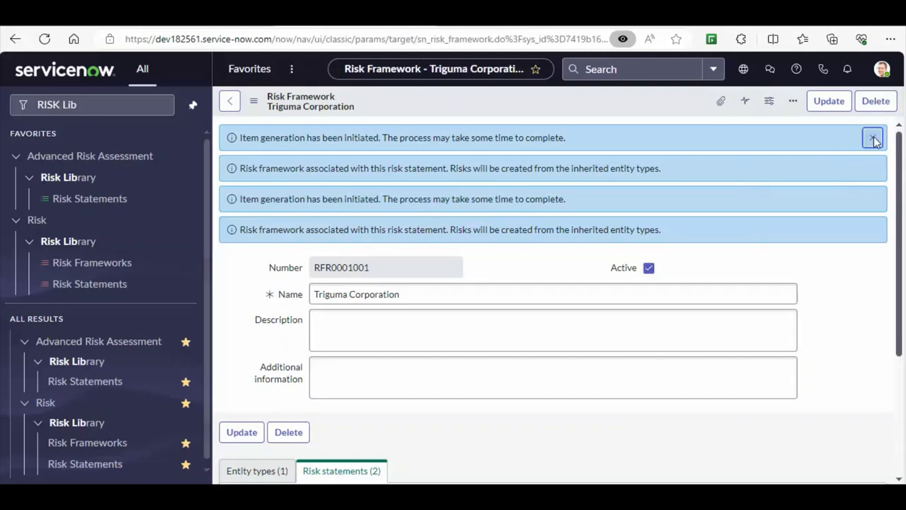
- Dismiss the framework notifications, view the risk frameworks list, and open the Pandemic risk statement from the risk library
left_click(873, 139)
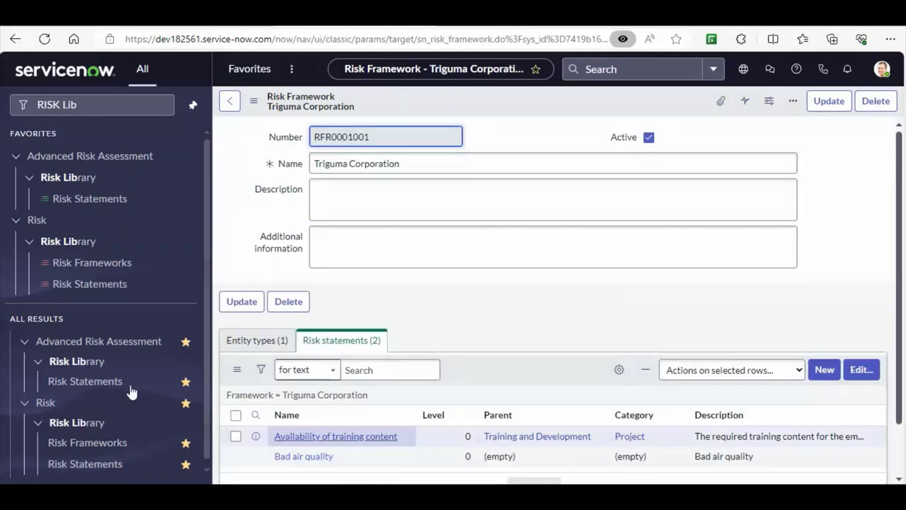
left_click(88, 264)
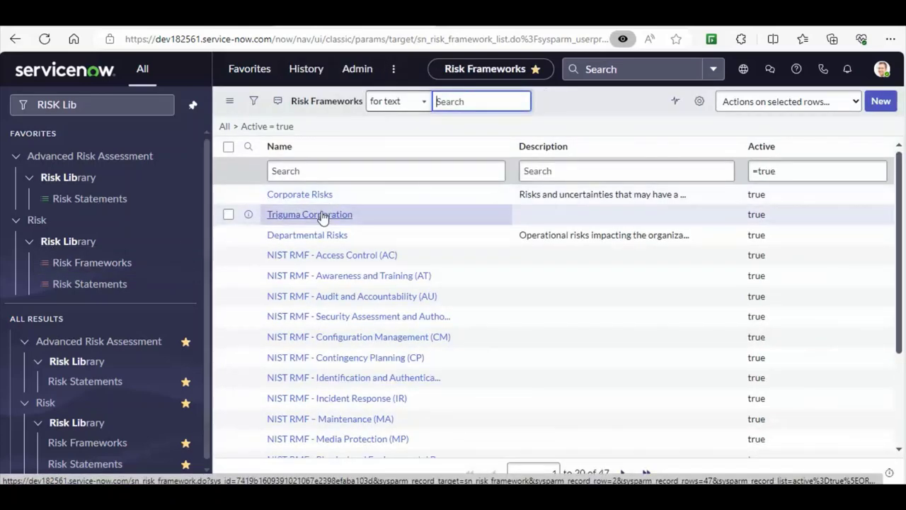
left_click(102, 286)
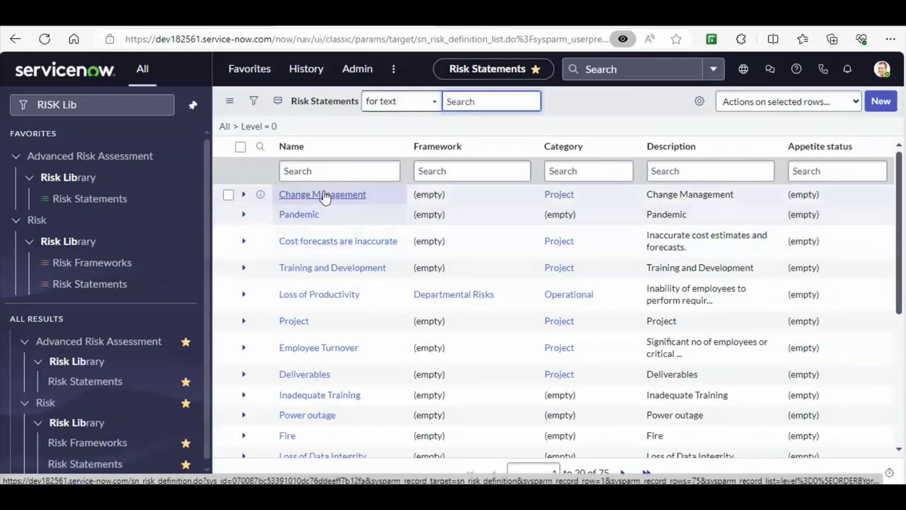
left_click(299, 215)
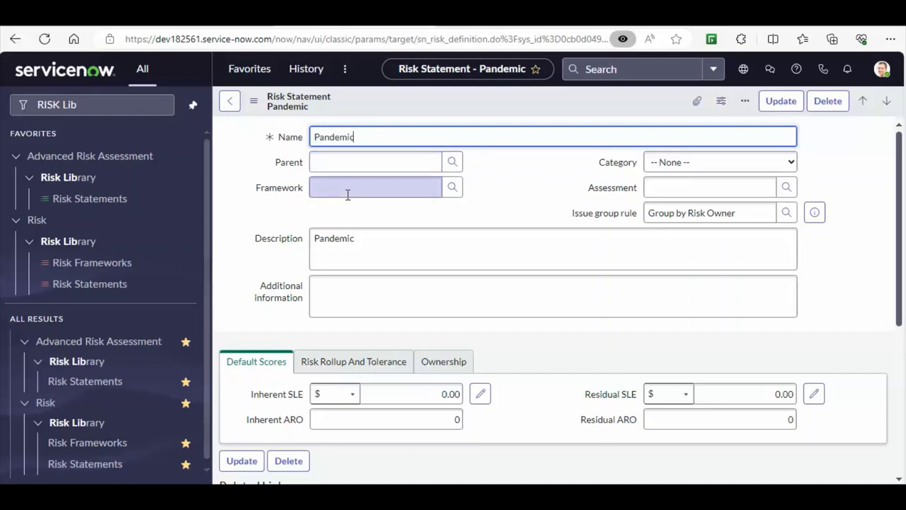
- Examine the Pandemic risk statement's main fields, rollup and tolerance, ownership, entity types and control objectives
left_click(677, 195)
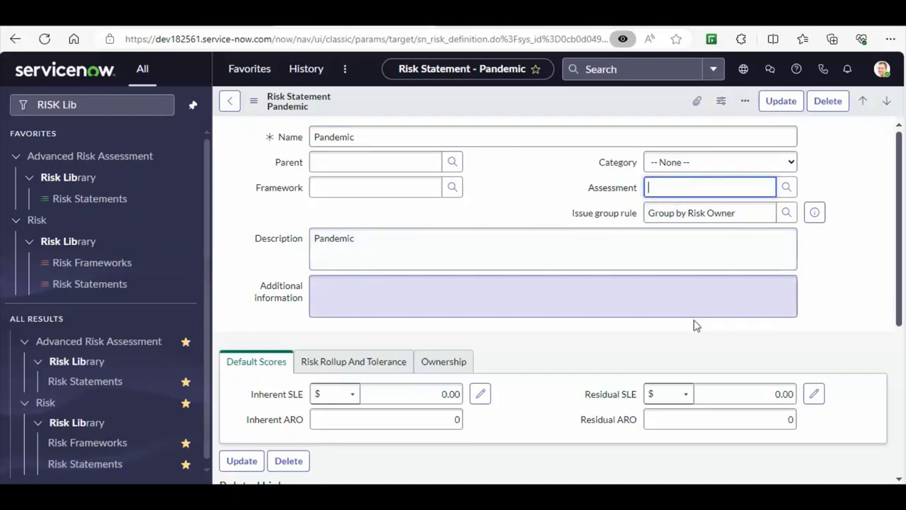
left_click(376, 367)
left_click(448, 370)
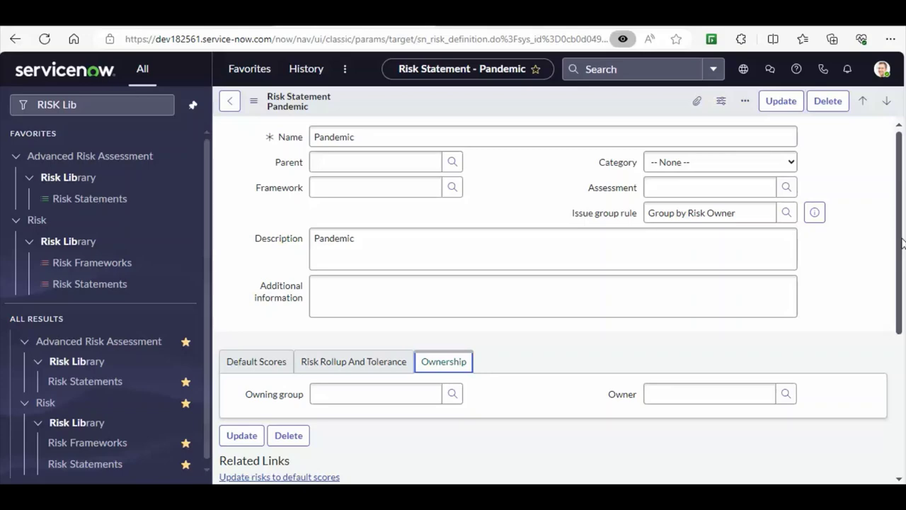
scroll(902, 242, "down", 2)
left_click_drag(904, 306, 904, 352)
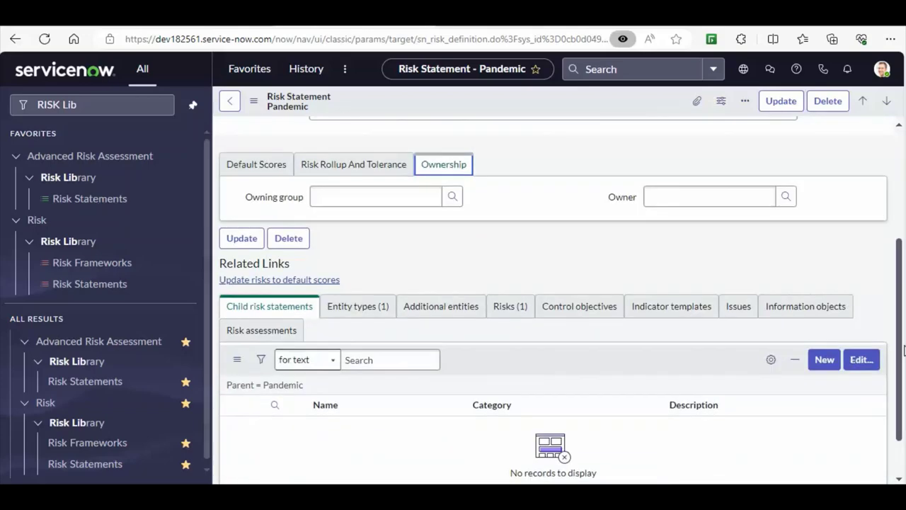
left_click(371, 320)
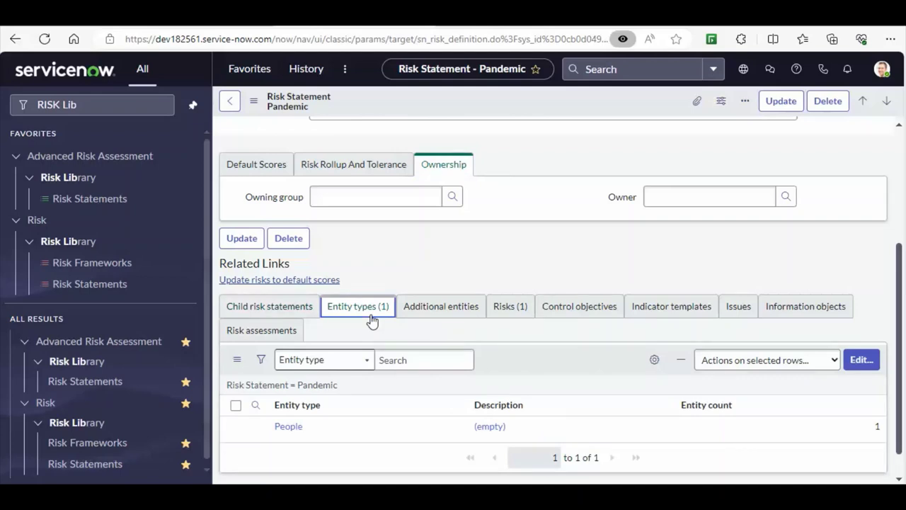
left_click(621, 310)
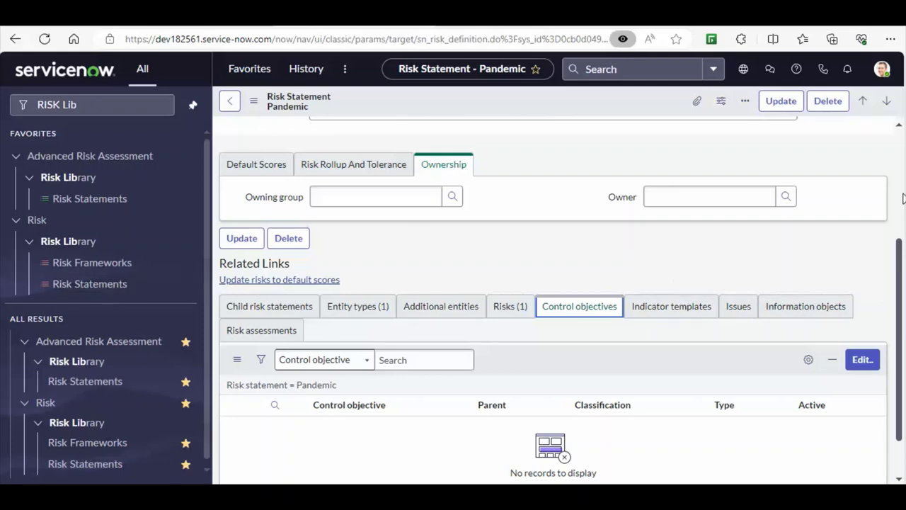
scroll(903, 199, "up", 5)
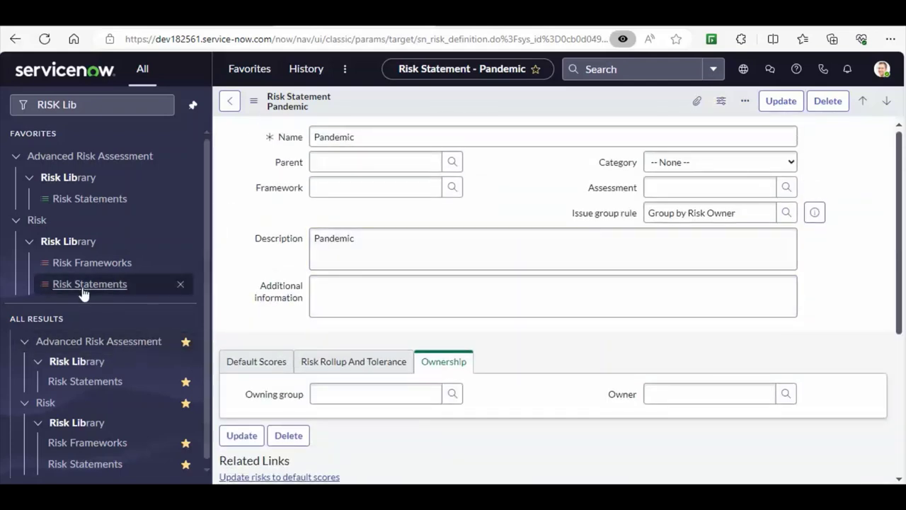
- Start a new risk statement named "This is Risk Statement Mapping Demo for" followed by the person's first name
left_click(86, 286)
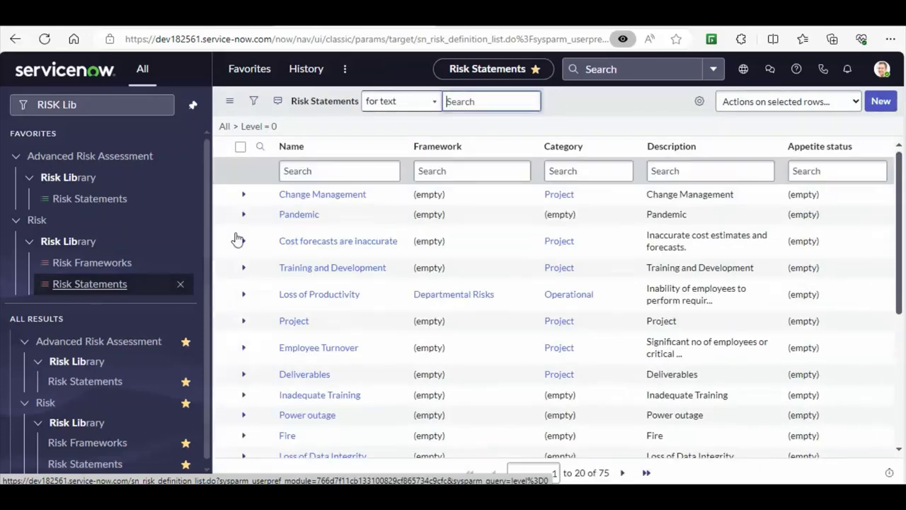
left_click(886, 104)
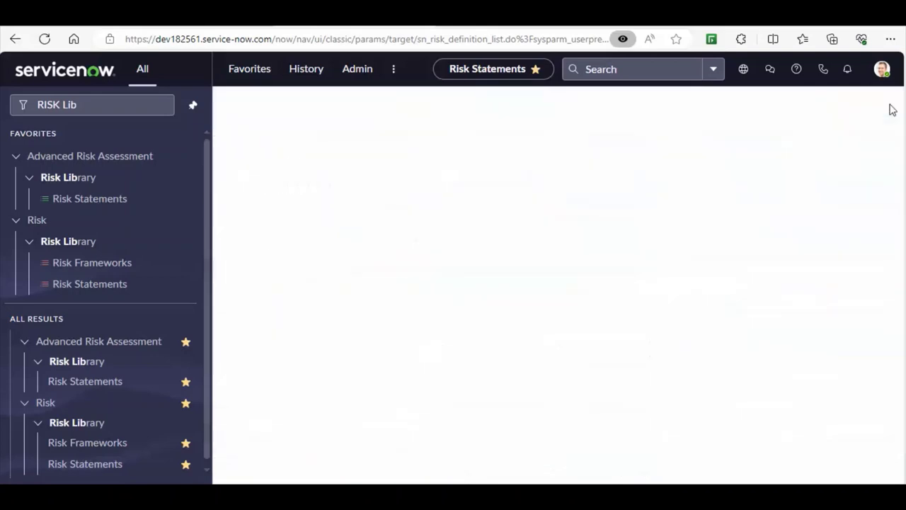
left_click(388, 138)
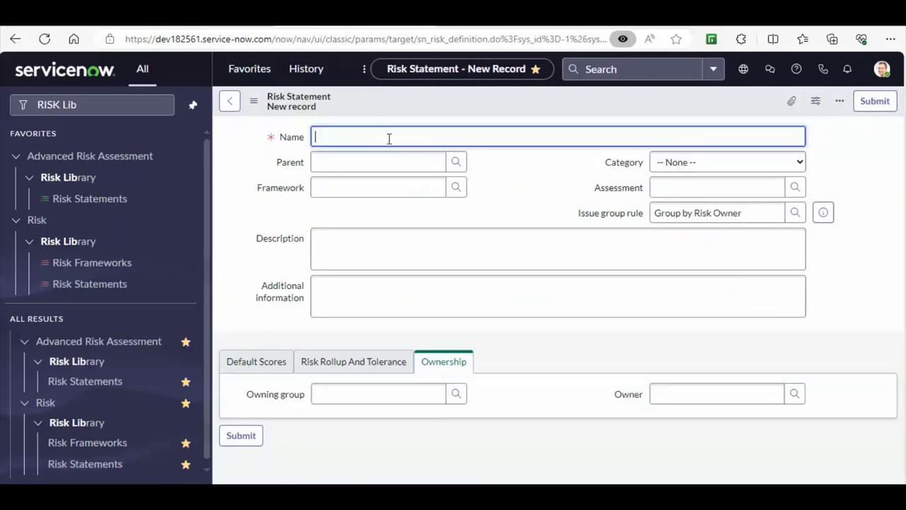
type("This is ")
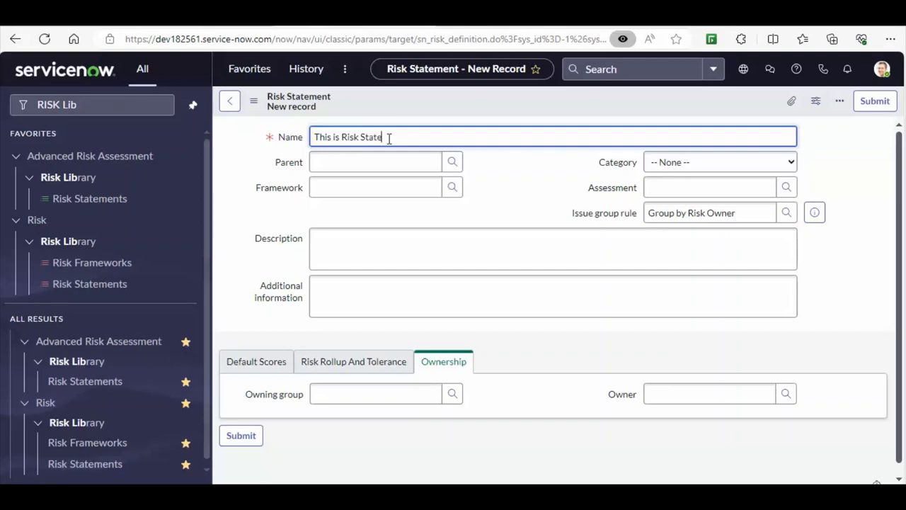
type("Risk Statement Mapping Demo for Joseph")
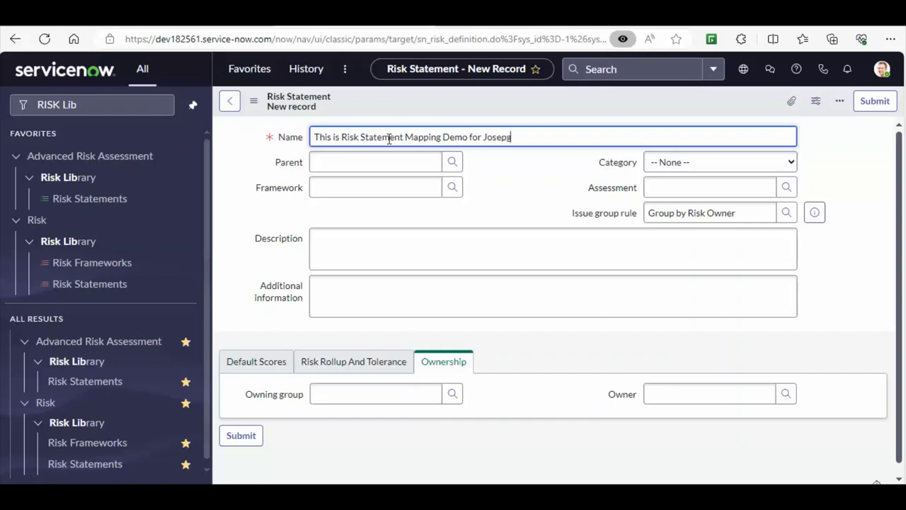
- Assign the new risk statement to the Triguma Corporation framework and set its category to Financial
left_click(336, 188)
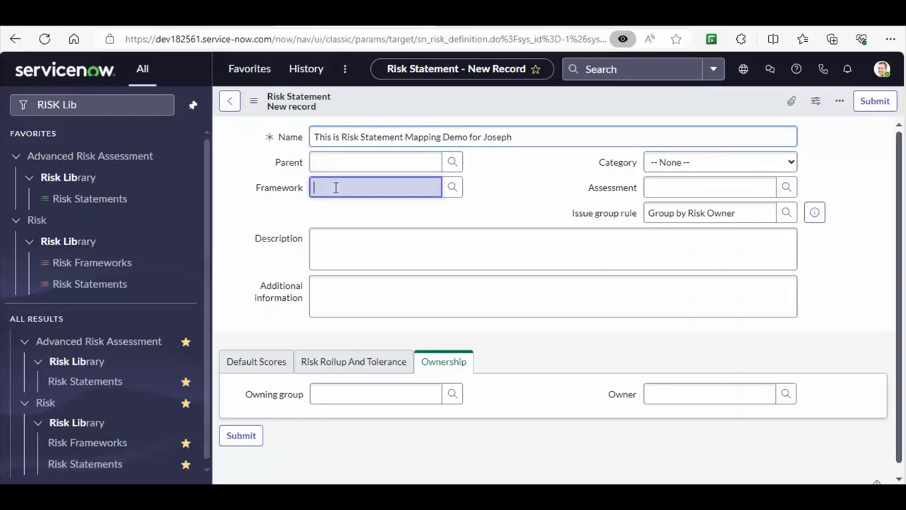
type("Triguna")
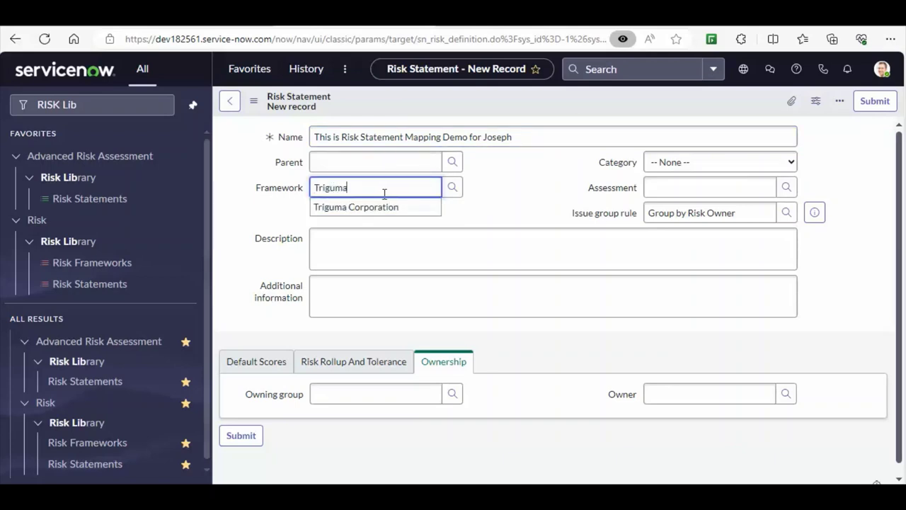
left_click(364, 213)
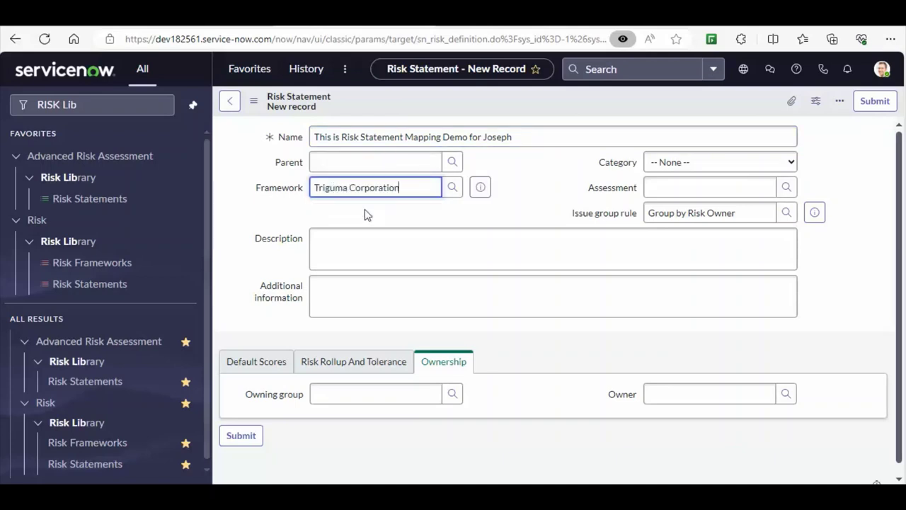
left_click(686, 162)
left_click(685, 194)
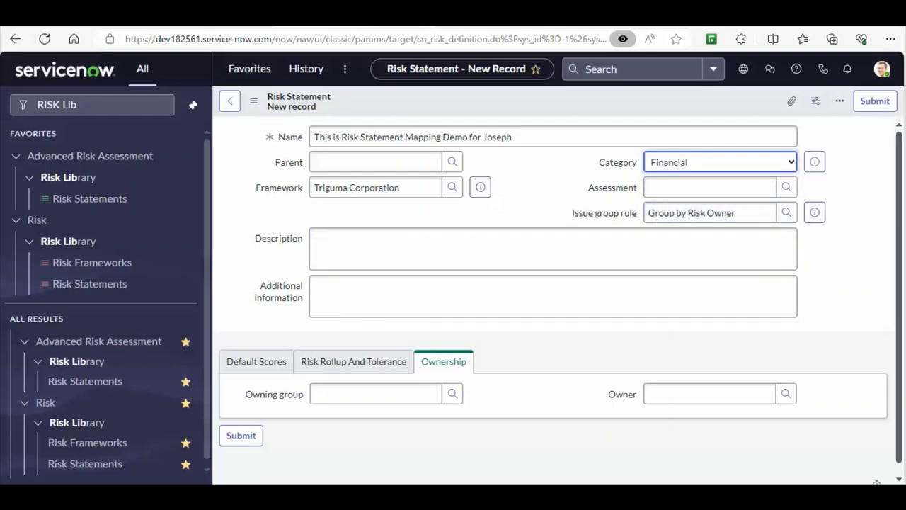
- Enter "This is Demo" as the new risk statement's description
scroll(903, 244, "down", 1)
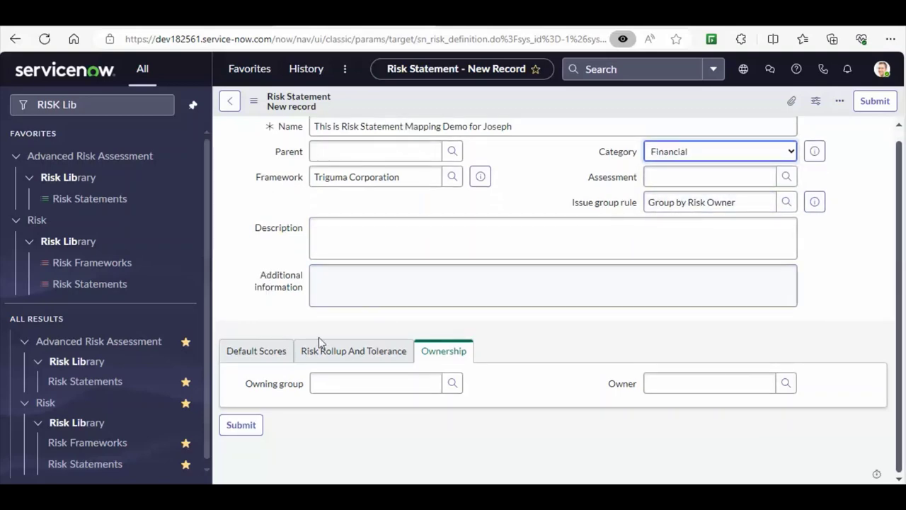
left_click(349, 225)
type("This is")
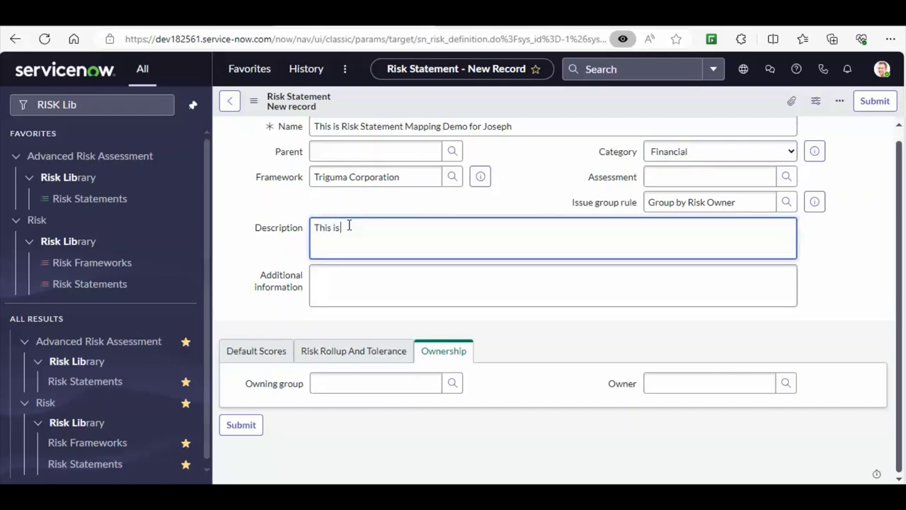
type(" Demo")
- Set the new risk statement's Inherent SLE to $100 and its Expected ALE to $100
left_click(256, 353)
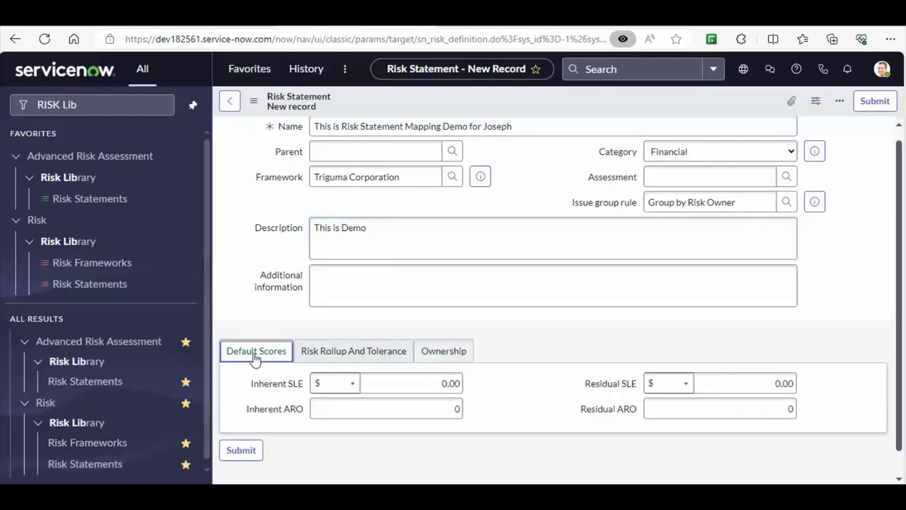
left_click(411, 378)
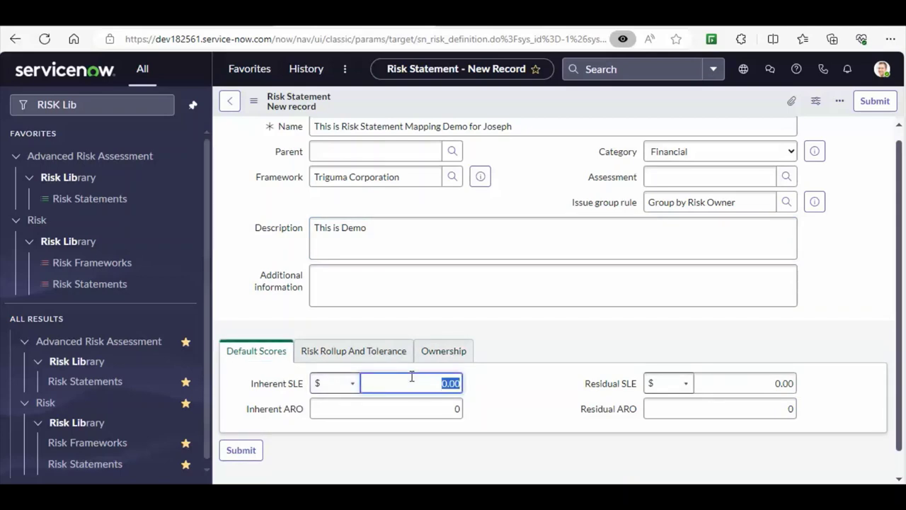
type("100")
left_click(405, 405)
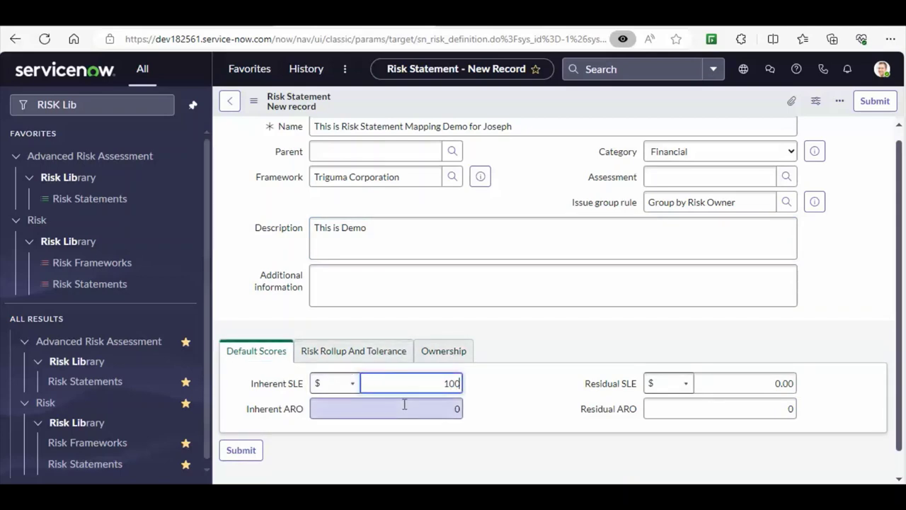
left_click(316, 352)
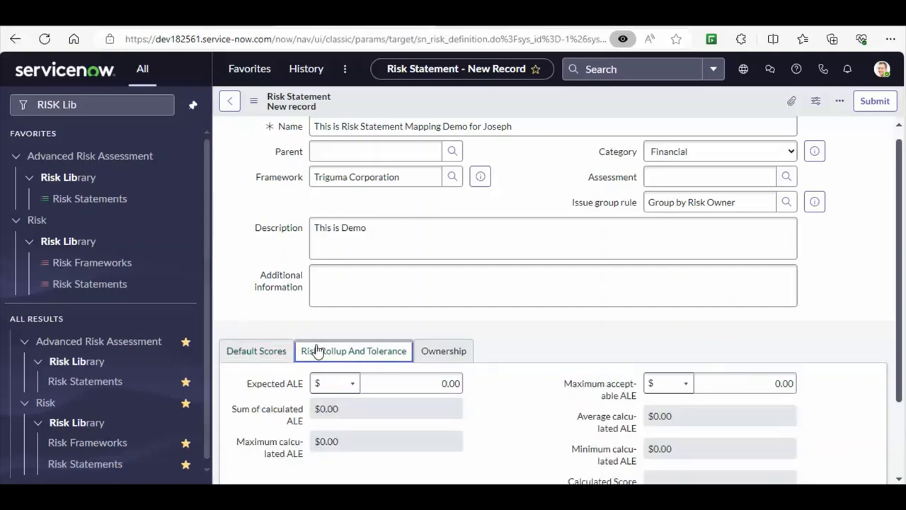
left_click(422, 386)
type("100")
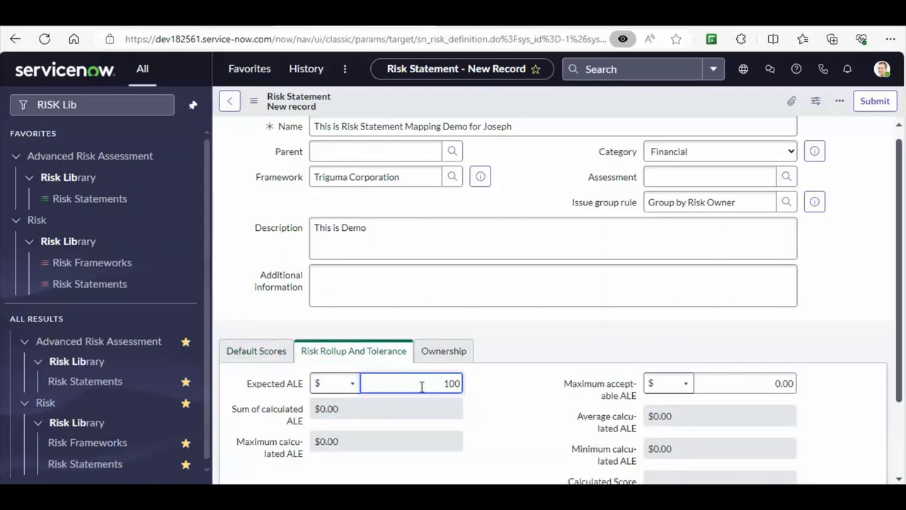
- Set the risk statement's owner by clearing the "system" name filter in the user lookup and choosing the first listed user
left_click(453, 351)
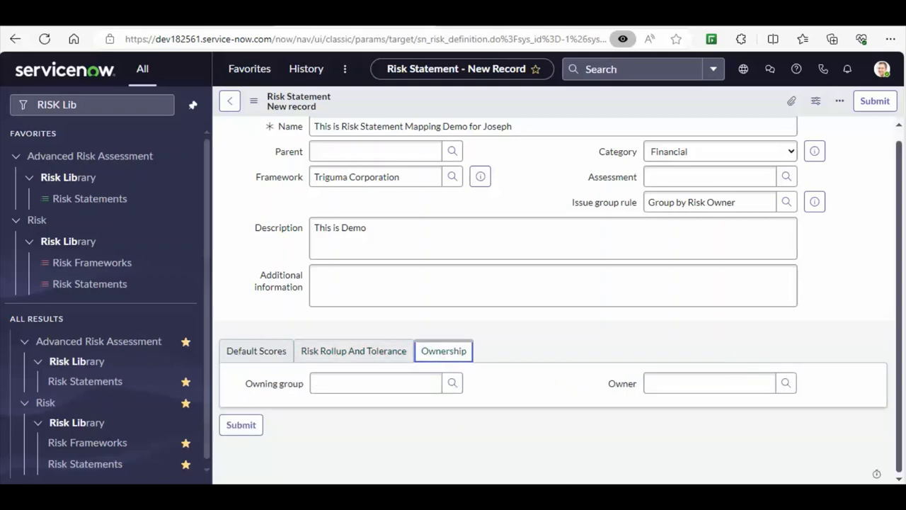
left_click(383, 386)
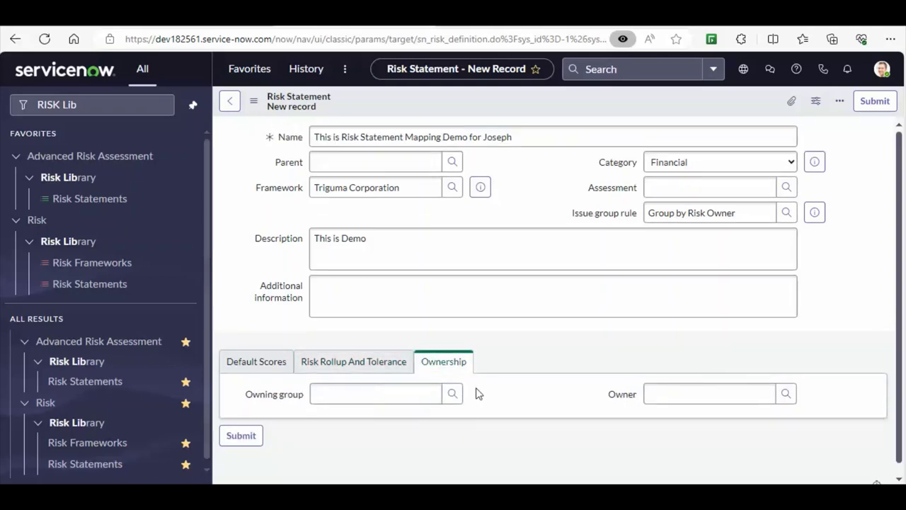
left_click(657, 395)
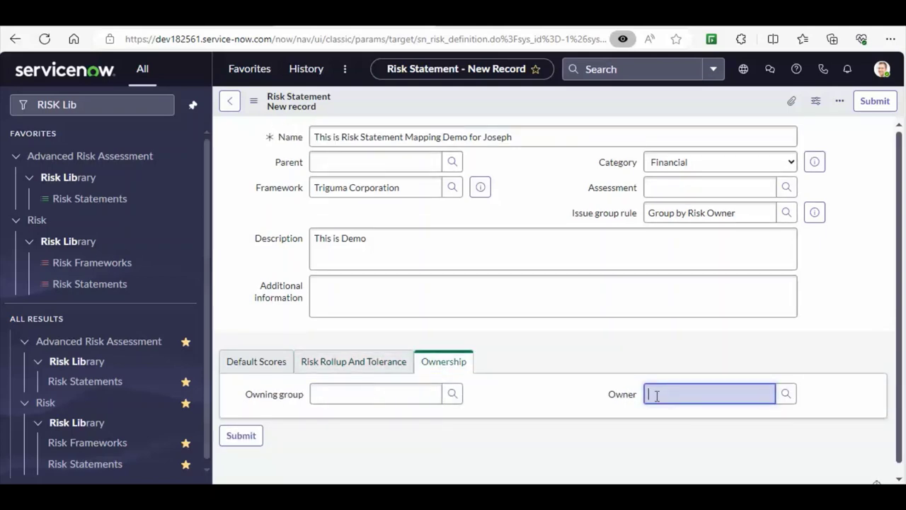
type("system")
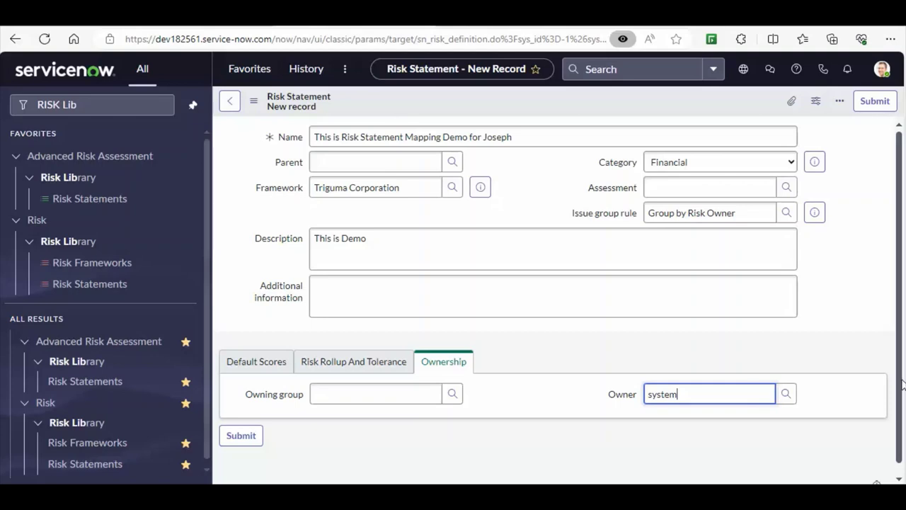
scroll(903, 384, "down", 1)
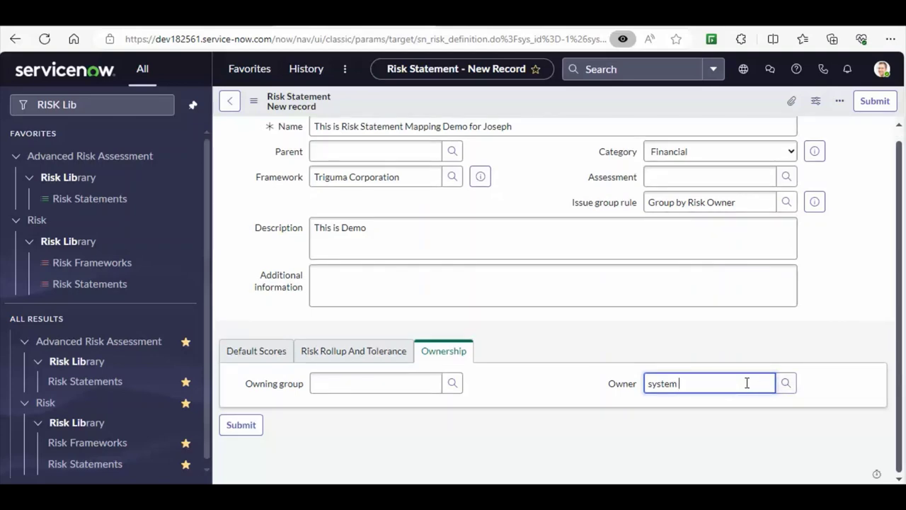
left_click(786, 385)
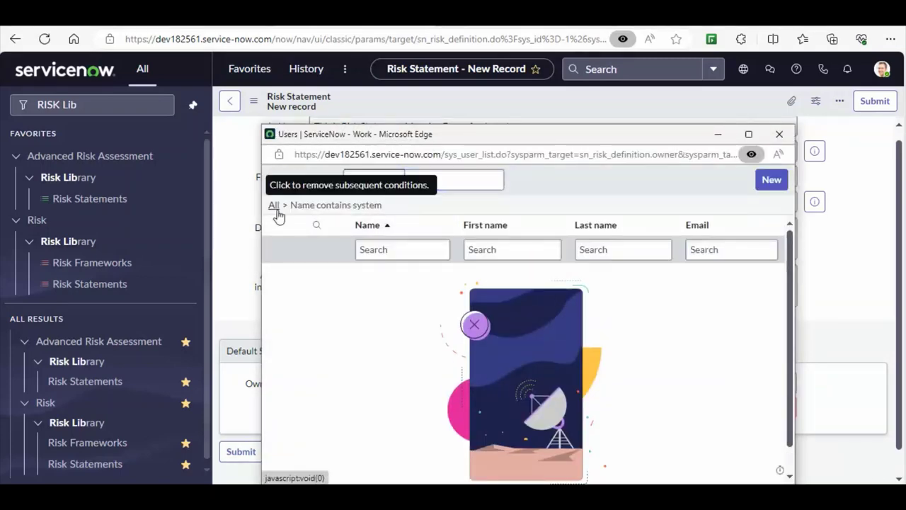
left_click(274, 207)
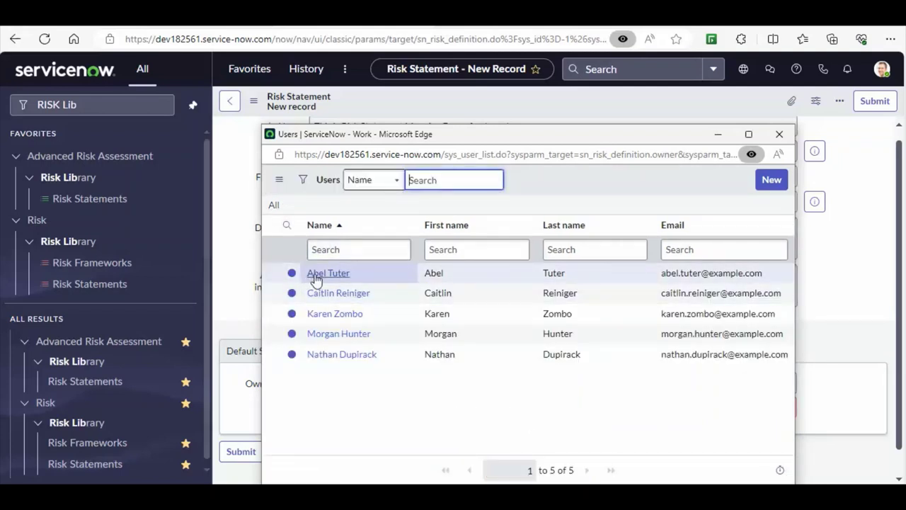
left_click(316, 275)
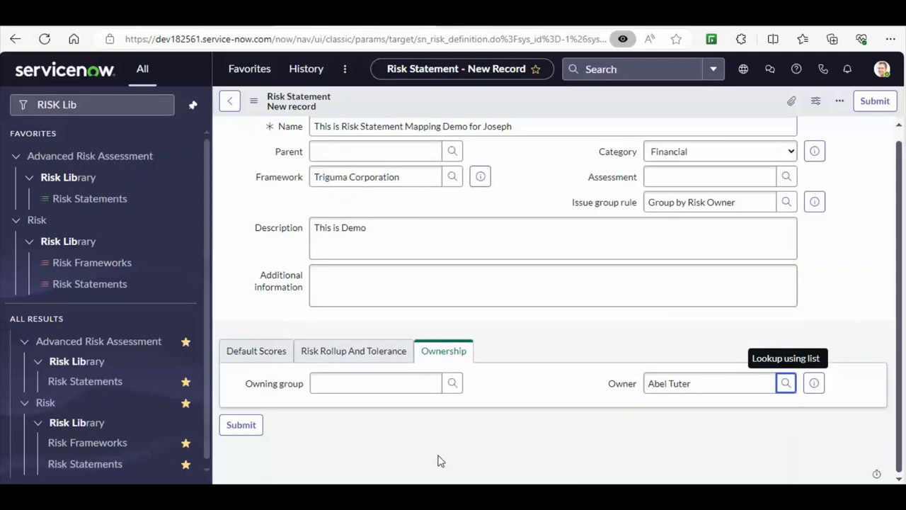
right_click(546, 107)
key("Escape")
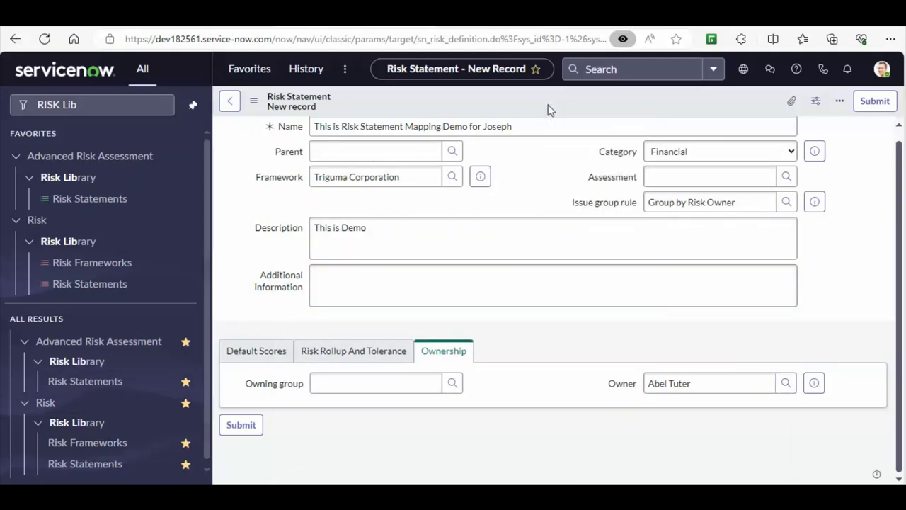
- Try to save the new risk statement and read the resulting validation error
right_click(550, 110)
left_click(561, 114)
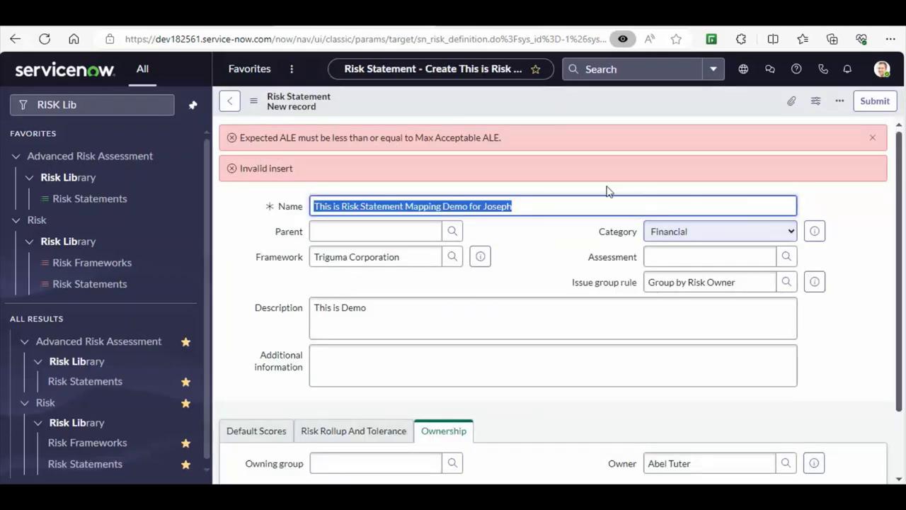
left_click_drag(502, 138, 263, 122)
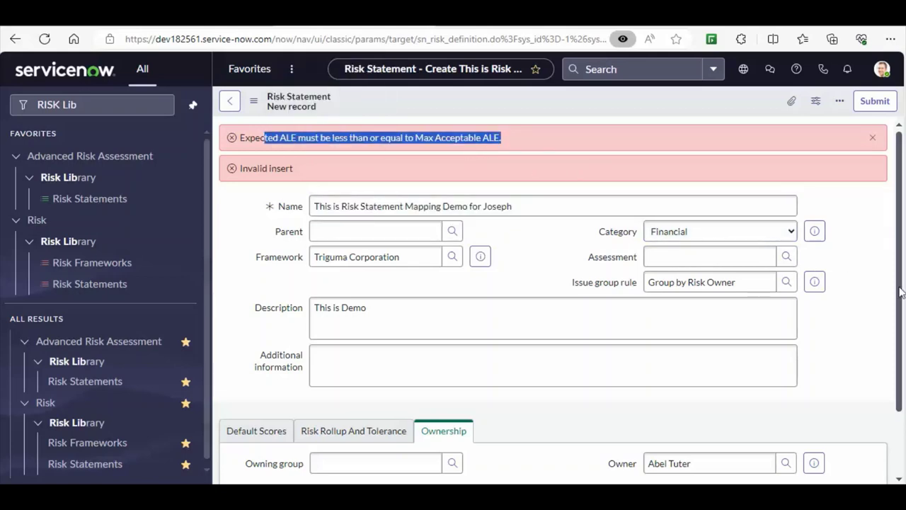
- Check the default scores, set the risk statement's Expected ALE to $10 and try to save the record
left_click_drag(901, 292, 898, 348)
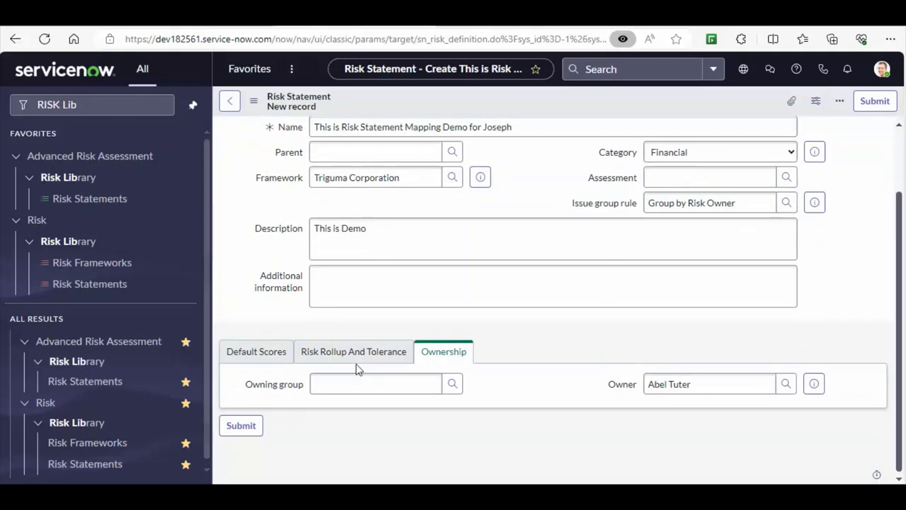
left_click(253, 358)
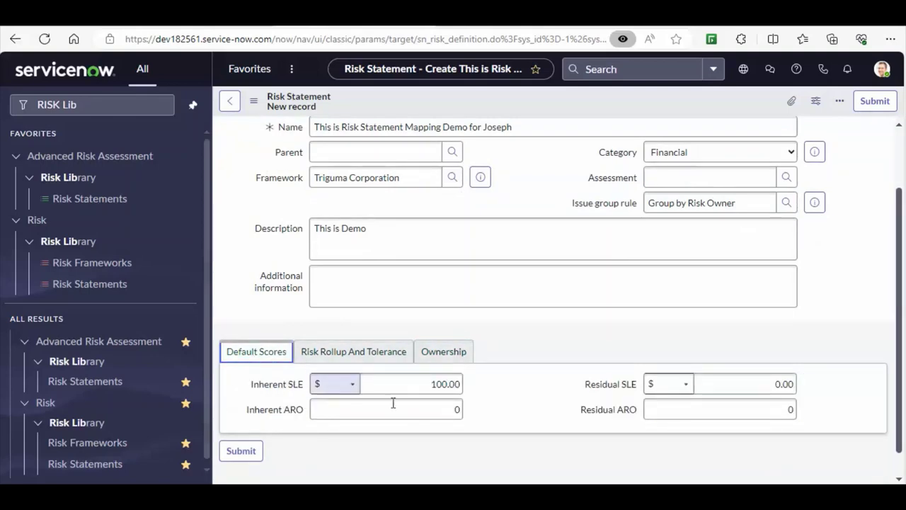
left_click(340, 363)
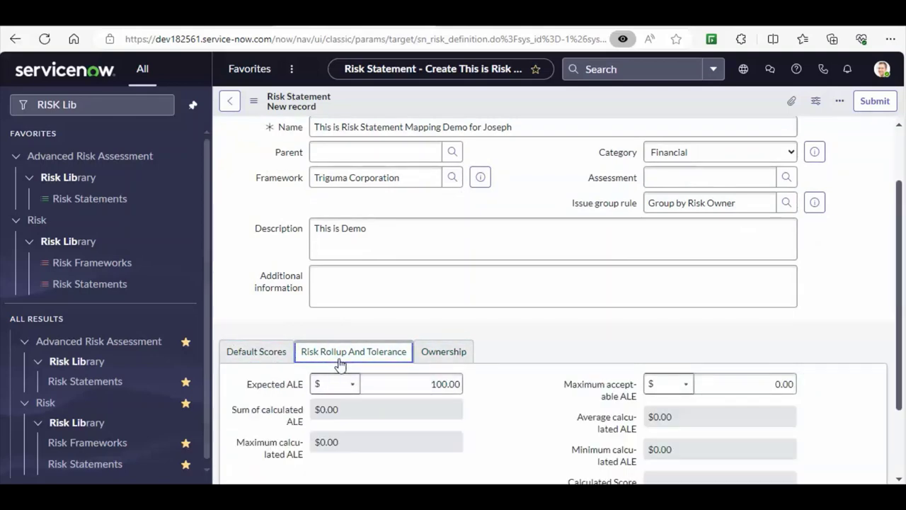
double_click(445, 384)
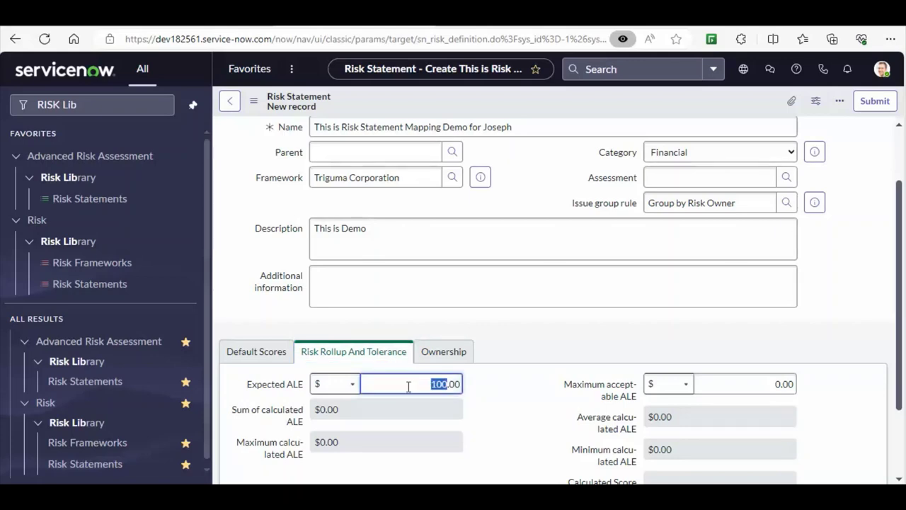
type("10")
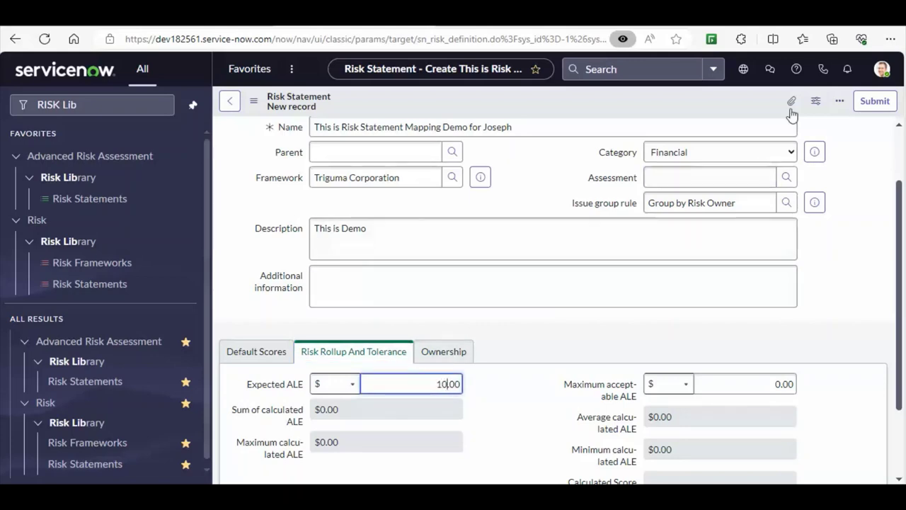
right_click(713, 105)
left_click(724, 117)
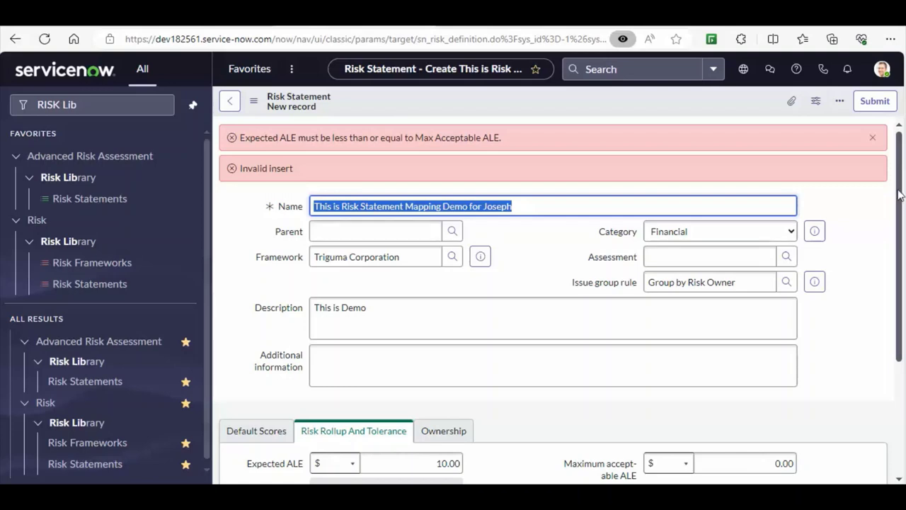
- Set the risk statement's Maximum acceptable ALE to $50 and save the record
scroll(899, 212, "down", 3)
left_click(757, 322)
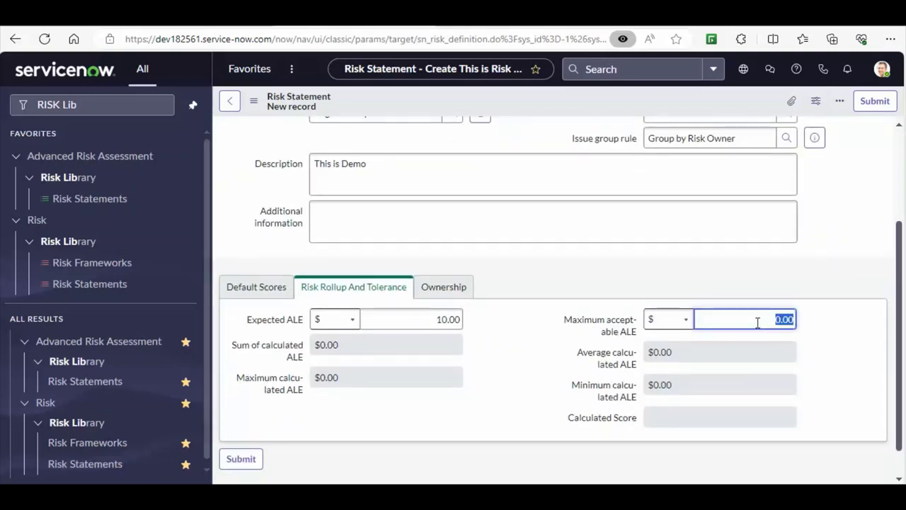
type("50")
right_click(604, 101)
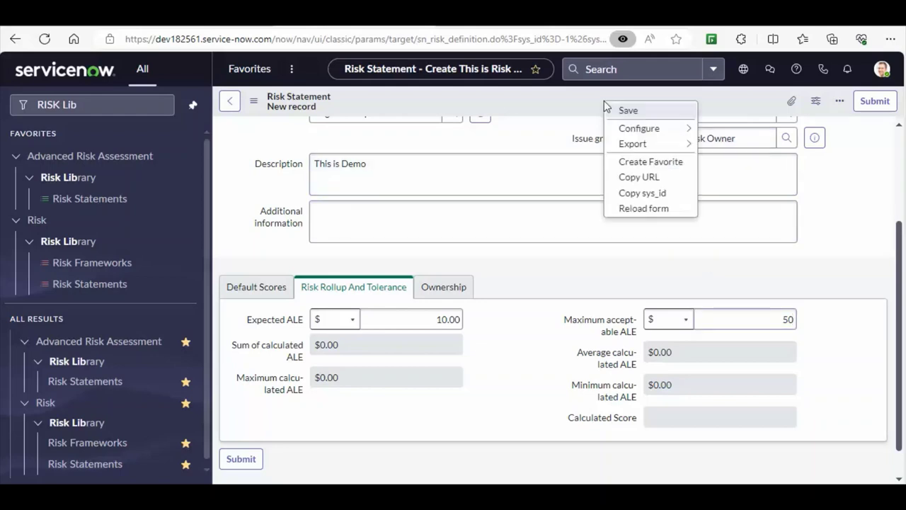
left_click(621, 111)
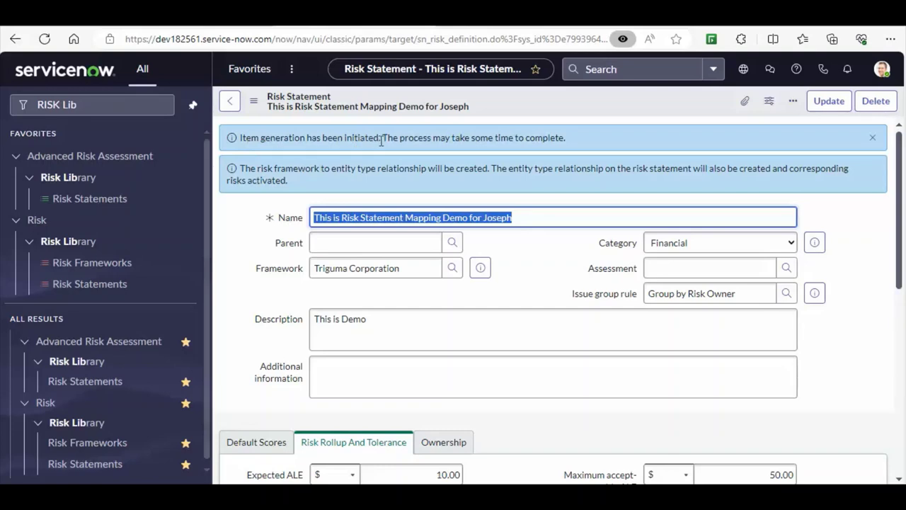
- Read the notices about item generation and the framework to entity type relationship on the saved risk statement
left_click_drag(382, 140, 242, 139)
left_click_drag(591, 145, 376, 148)
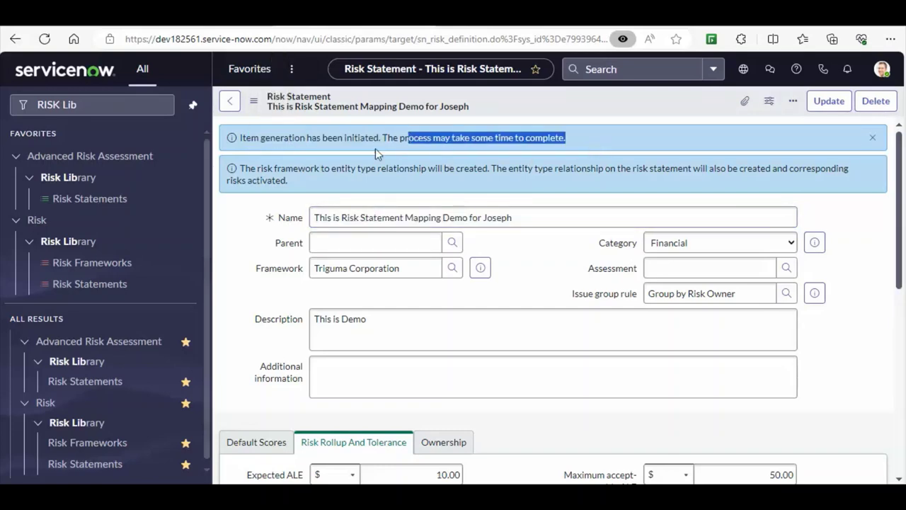
left_click_drag(327, 179, 246, 177)
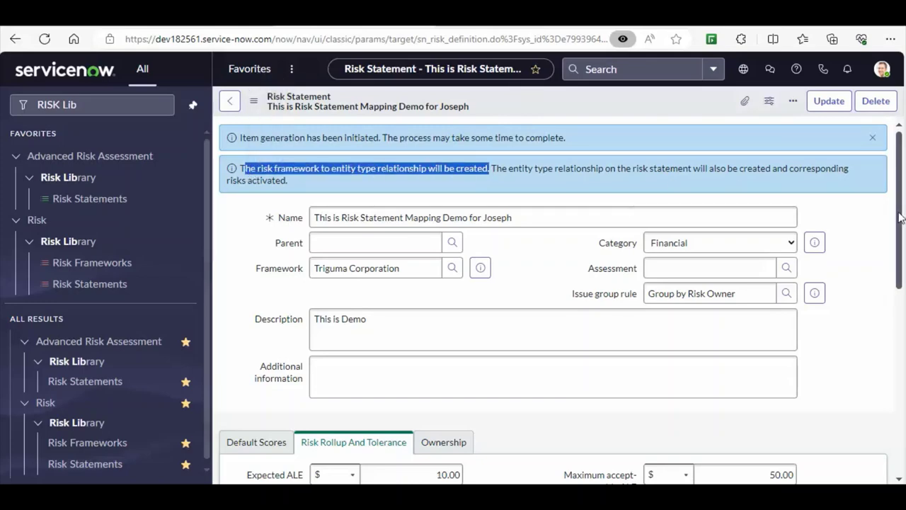
- Examine the risk statement's related risks, entity types and child risk statements, and return to the Risk Statements list
left_click_drag(900, 217, 894, 400)
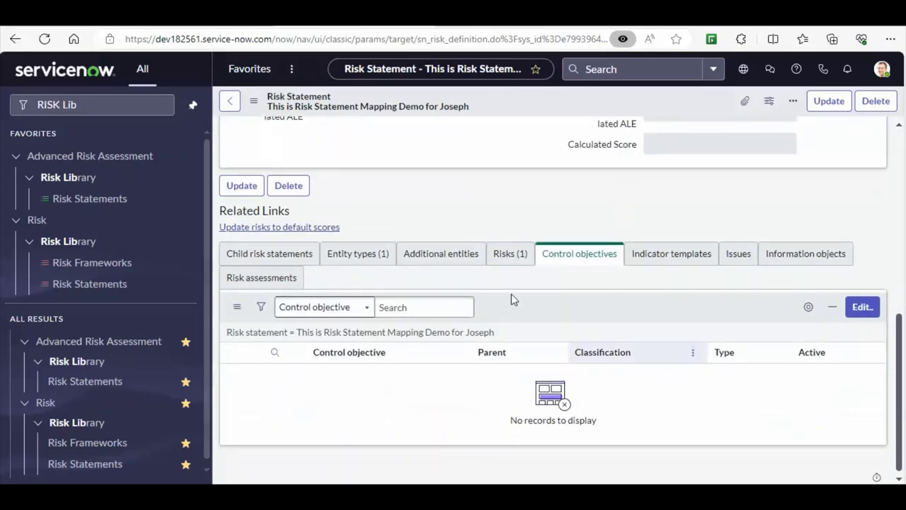
left_click(498, 256)
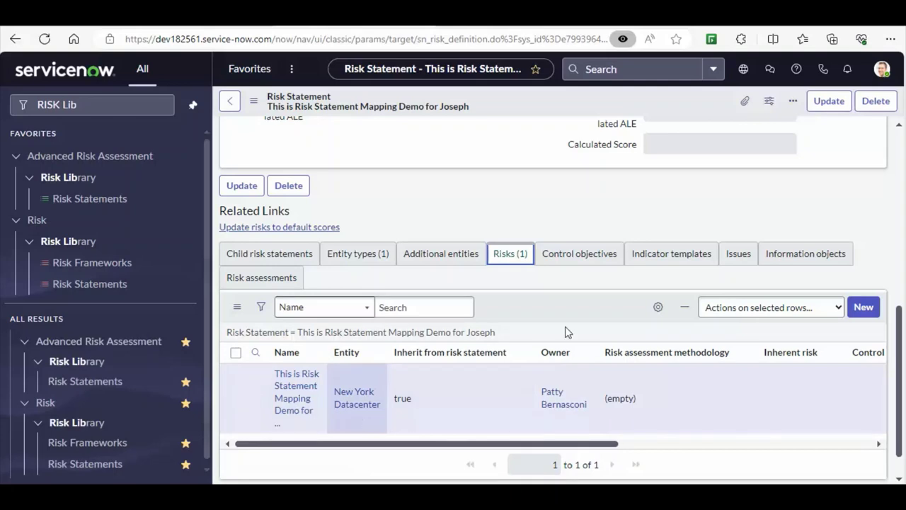
left_click(347, 262)
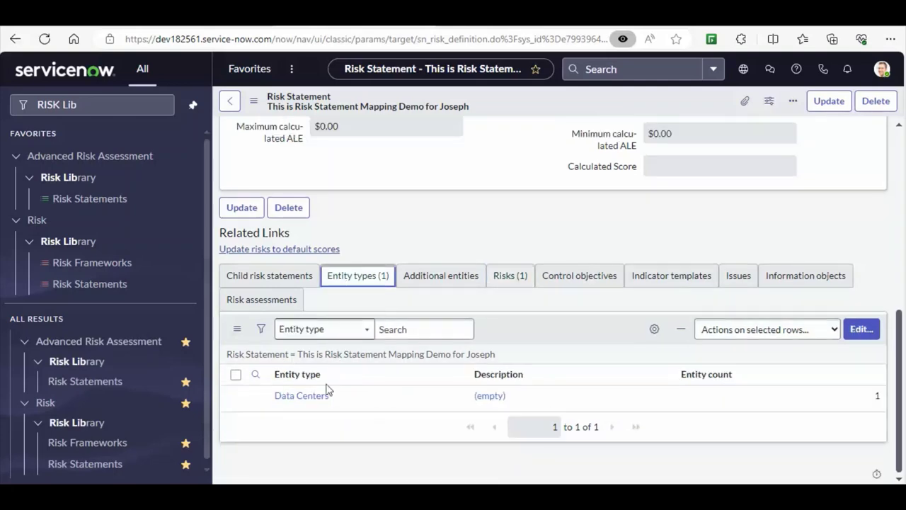
left_click(270, 281)
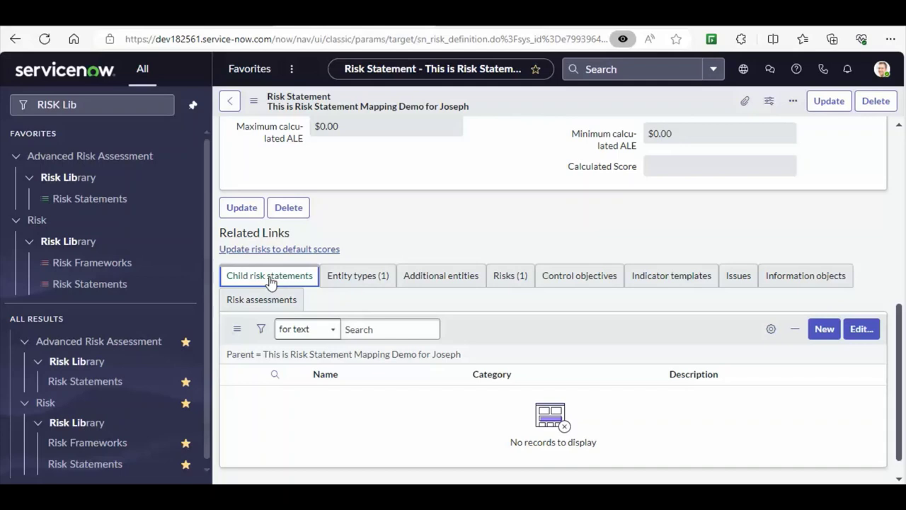
left_click(110, 285)
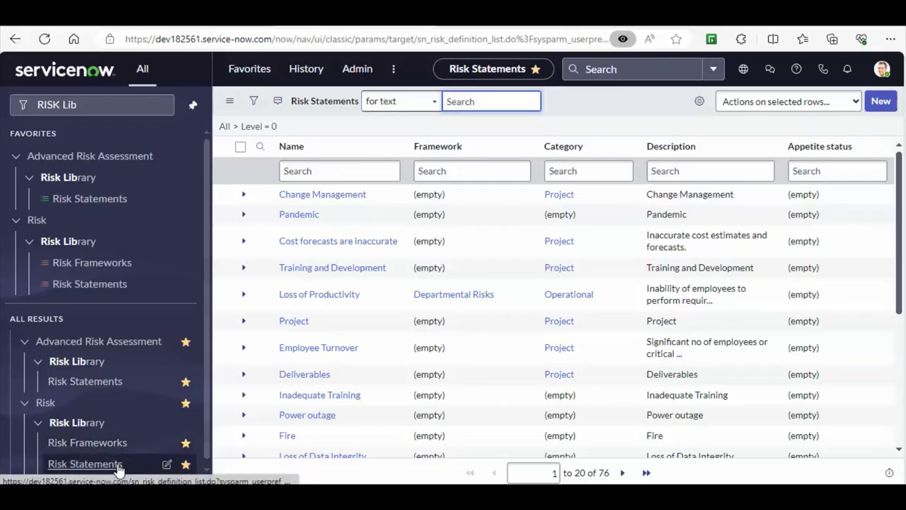
- Switch to Paint and add a text list beside the framework diagram with the lines "Risk Event", "Risk Framework" and "Risk Statment"
key("alt+Tab")
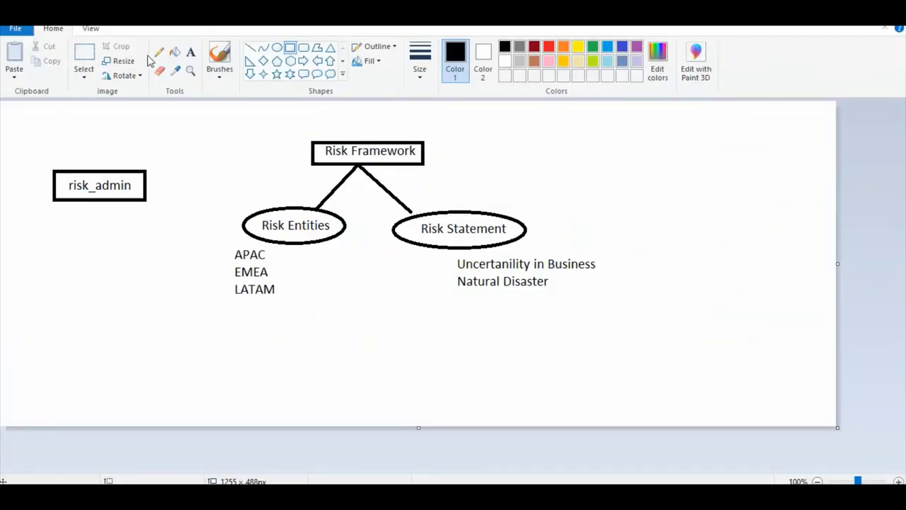
left_click(193, 55)
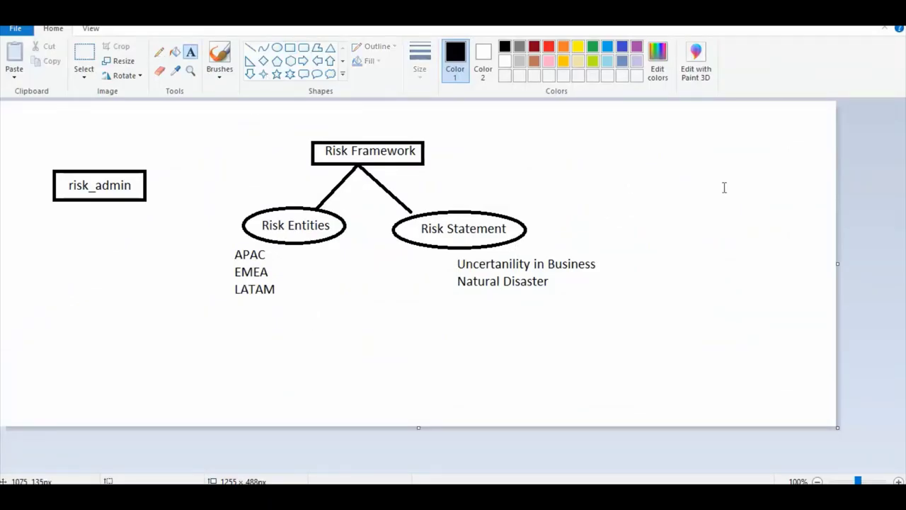
left_click(675, 152)
type("Risk Event")
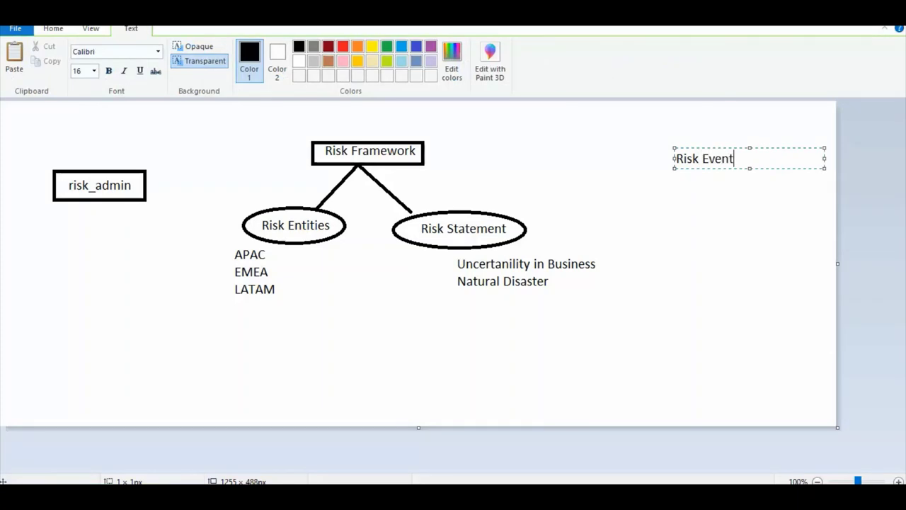
key("Return")
type("Risk ")
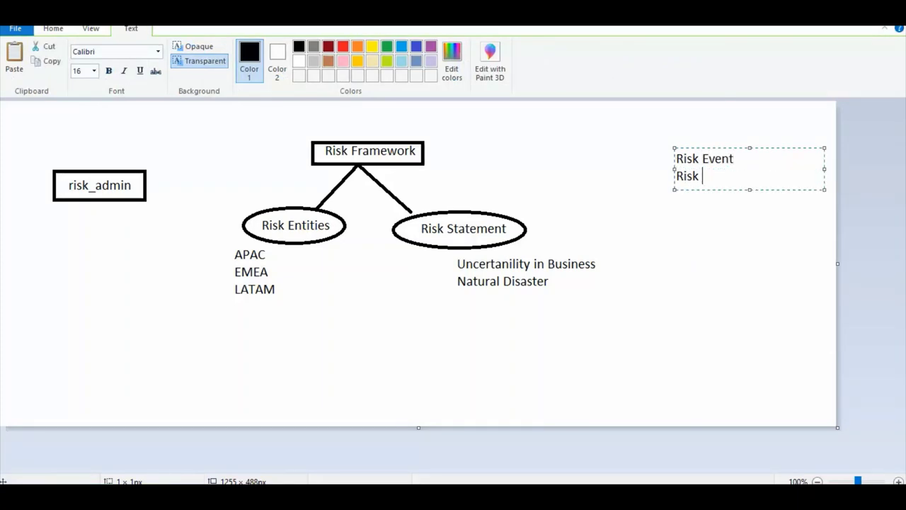
type("Framework")
key("Return")
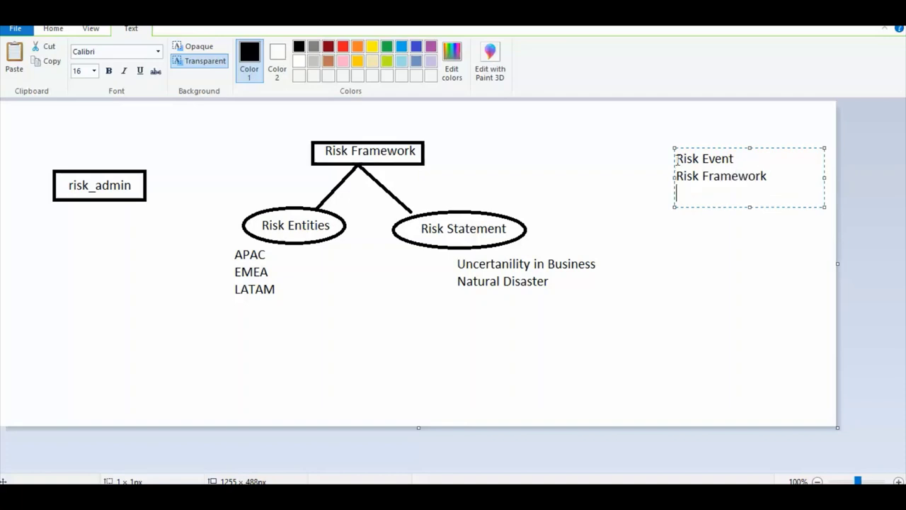
type("Risk Statment")
key("Return")
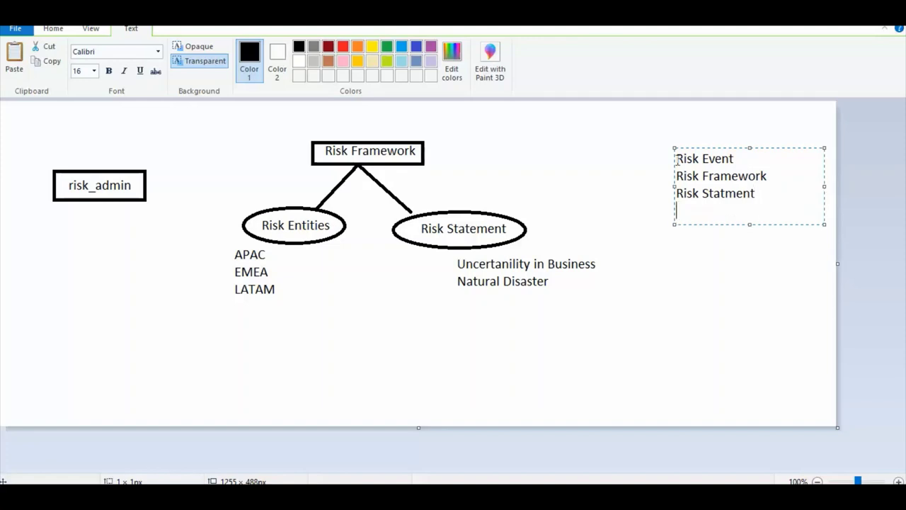
- Add the lines "Entities" and "Mapping" to the text list and enclose it in a rectangle about 168 × 162 px
type("Entitie")
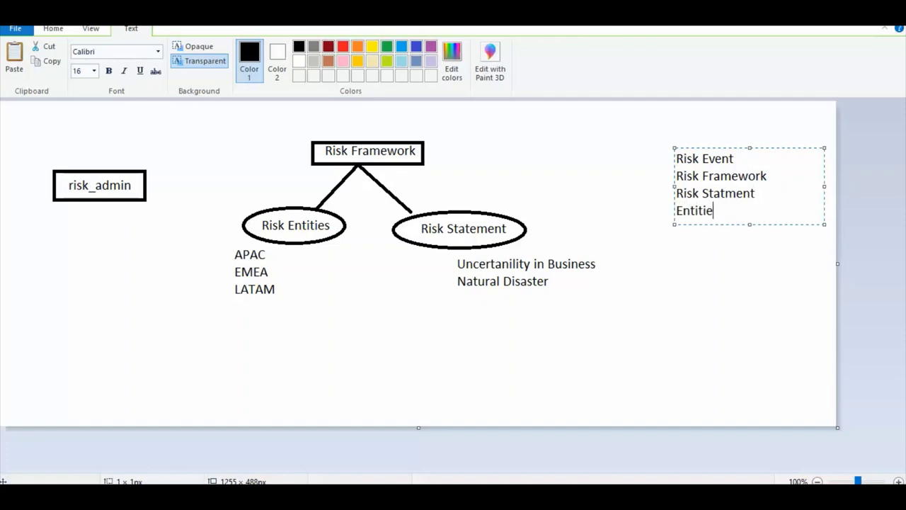
type("s")
key("Return")
type("Mapping")
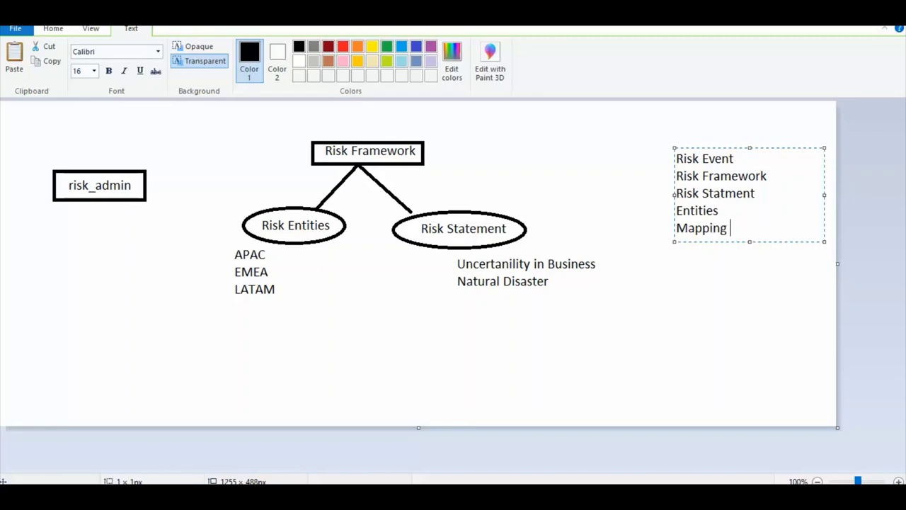
left_click(684, 286)
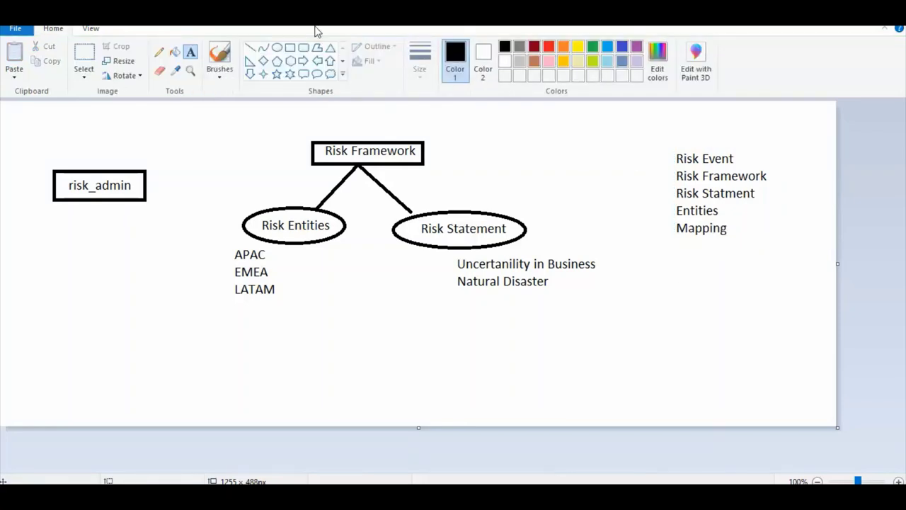
left_click(290, 47)
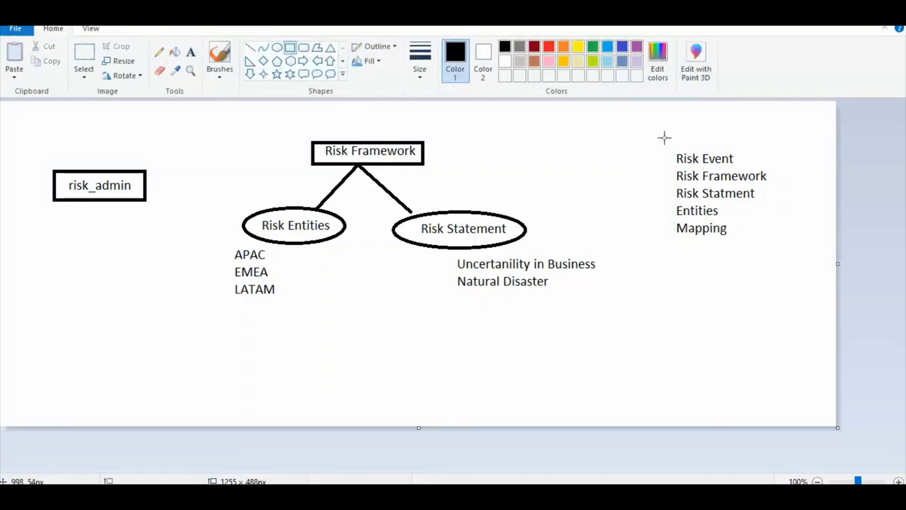
left_click_drag(660, 142, 773, 250)
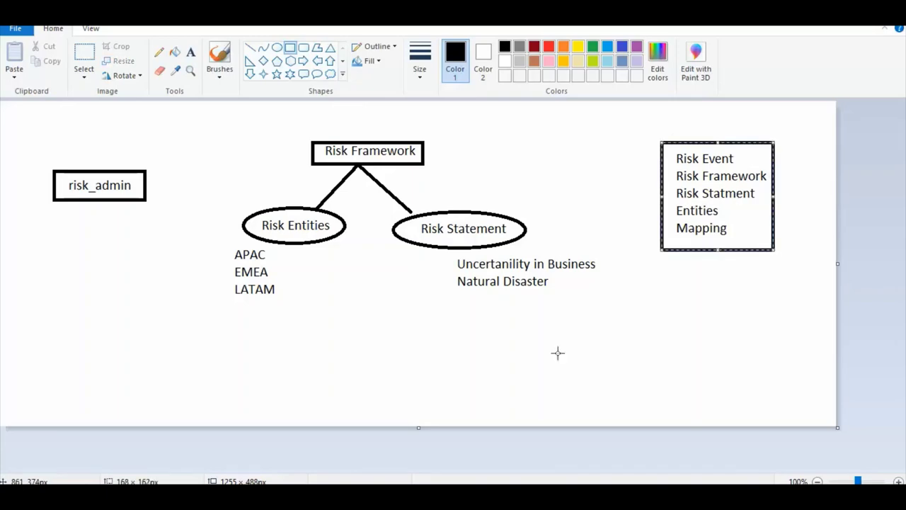
- Switch back to ServiceNow and filter the application navigator by "RISK"
key("alt+Tab")
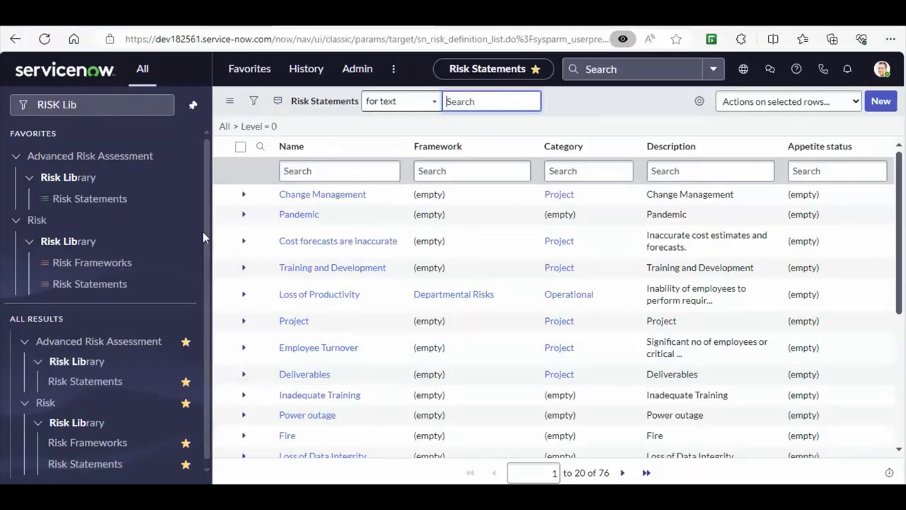
left_click(118, 106)
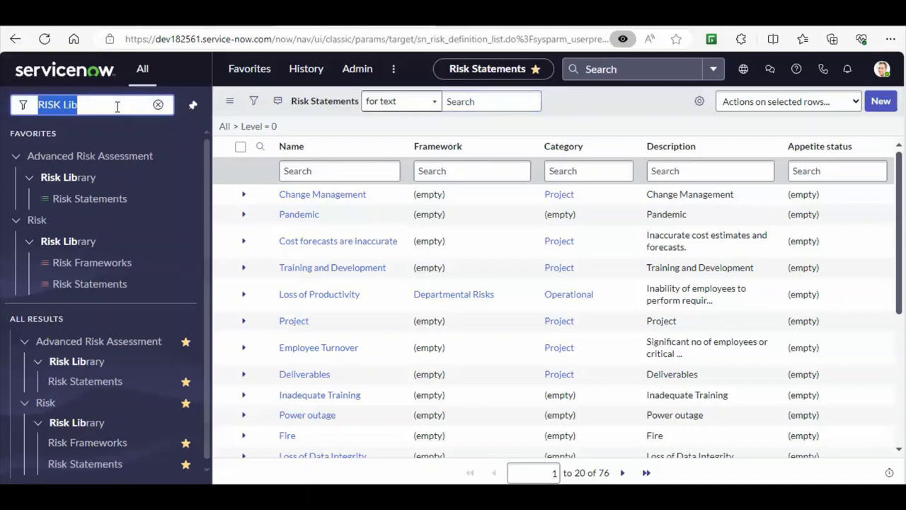
type("RISK LIB")
key("BackSpace")
key("BackSpace")
key("BackSpace")
key("BackSpace")
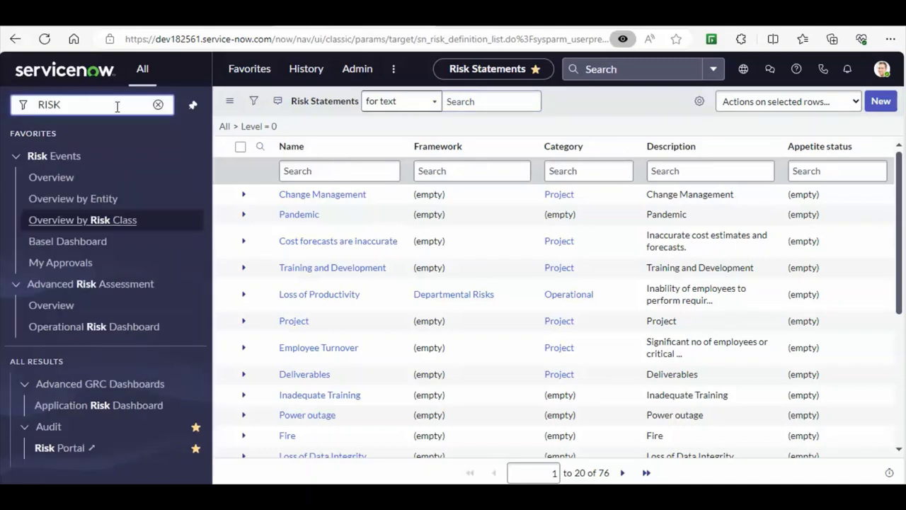
- Collapse the Risk Events favorites and look through the Advanced Risk Assessment, Audit and Risk modules
left_click(29, 159)
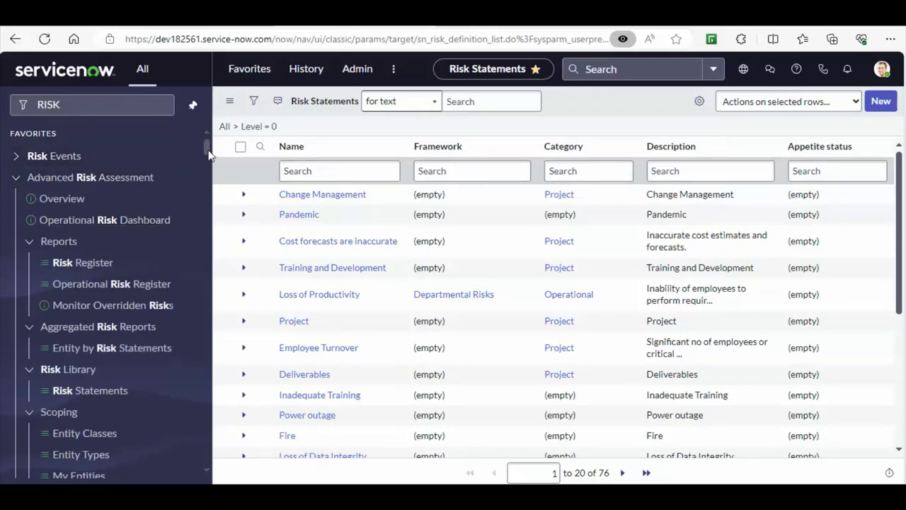
left_click_drag(209, 155, 209, 167)
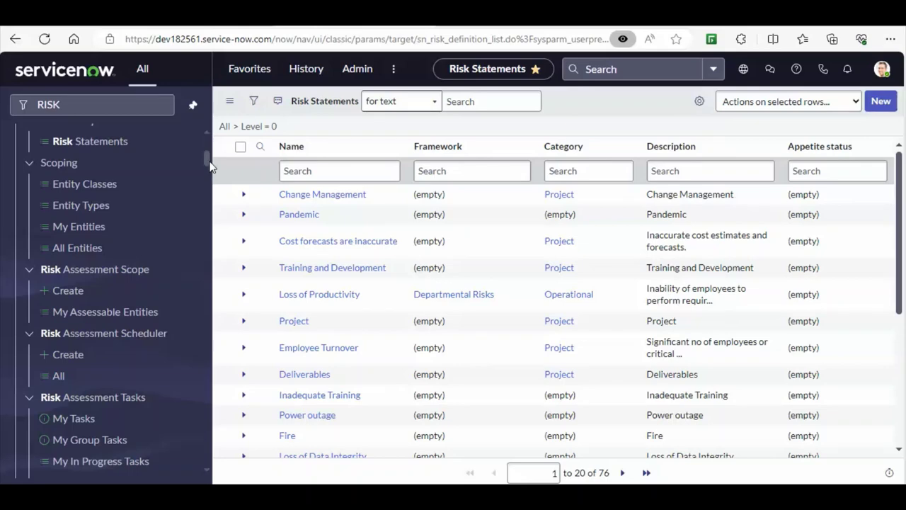
left_click_drag(210, 165, 209, 221)
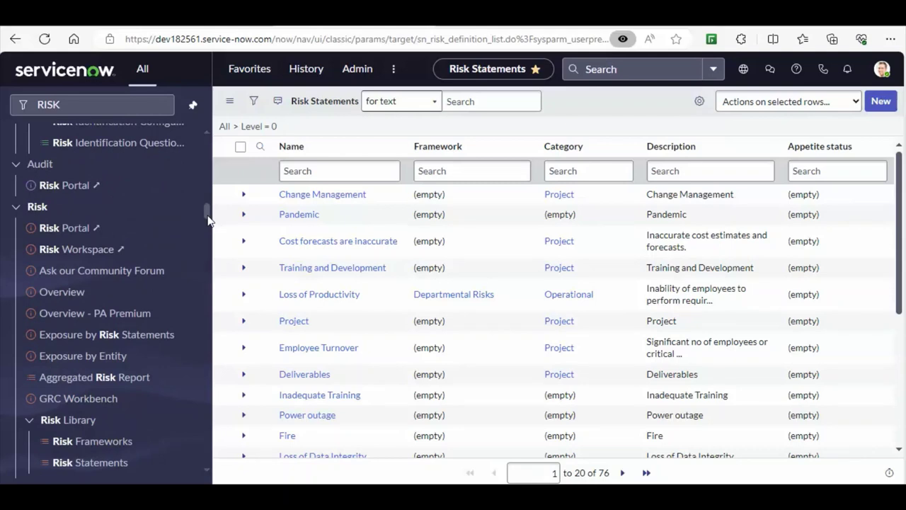
- Open the Risk Portal from the Risk module and look over its task, item and report cards
left_click(60, 232)
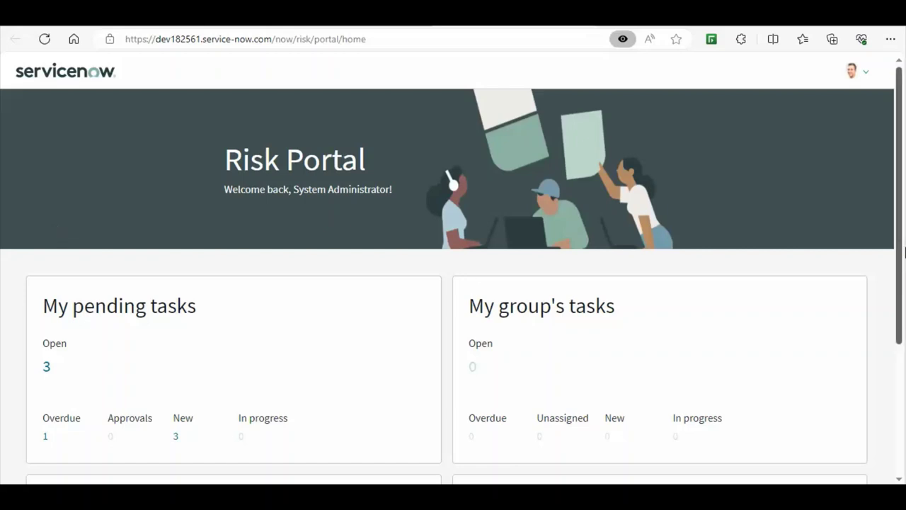
scroll(901, 265, "down", 3)
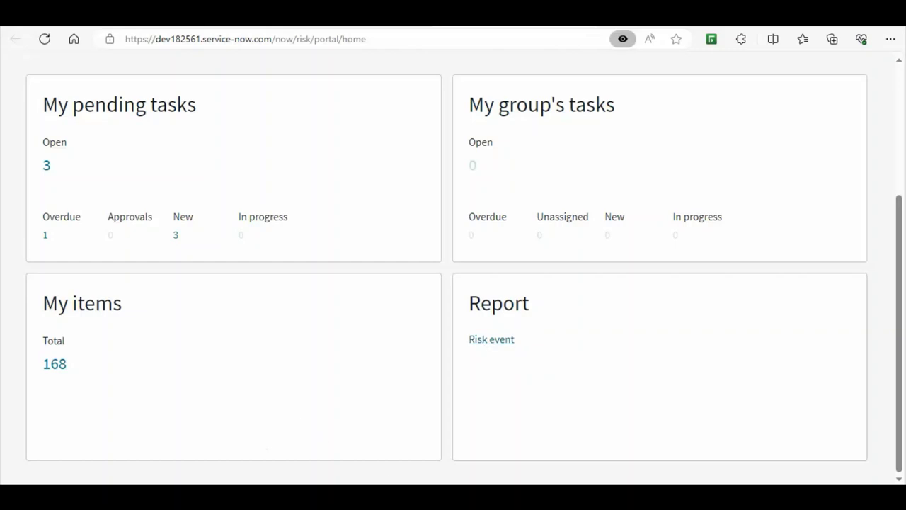
- Switch to Paint and add a note below the risk_admin box with the lines "Risk Event Reporting", "1- Manual" and "2. Via Portal"
key("alt+Tab")
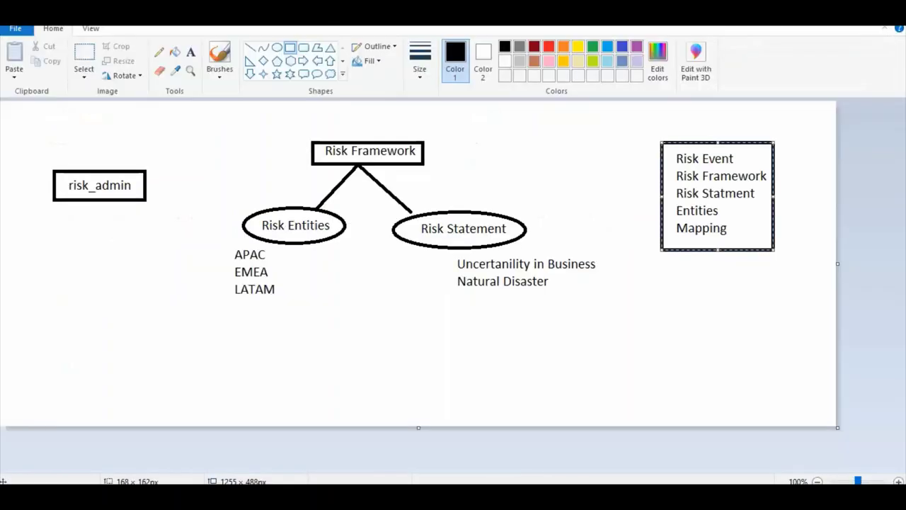
left_click(190, 56)
left_click(66, 248)
type("Re")
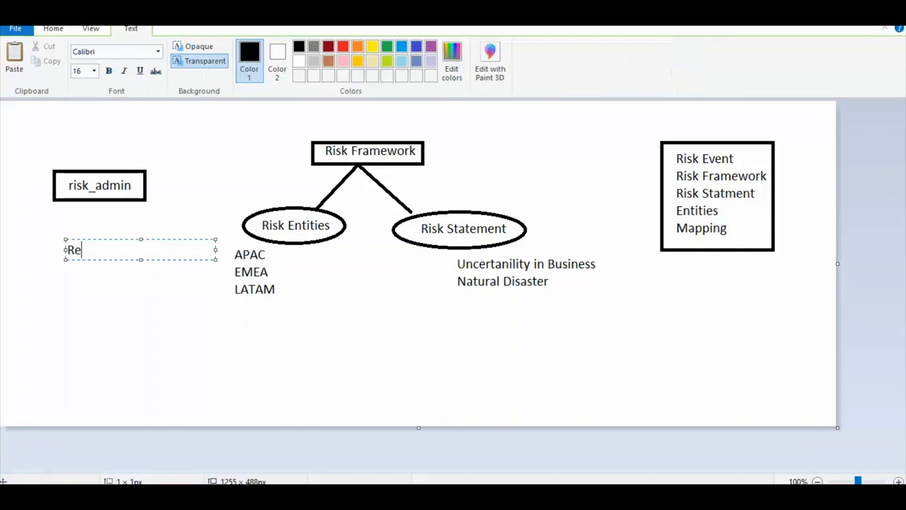
key("BackSpace")
type("isk Event Reporti")
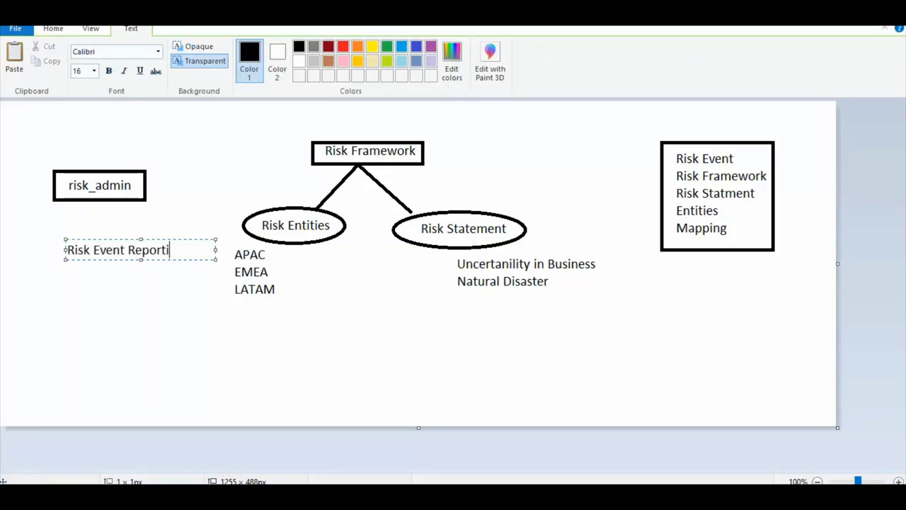
type("ng")
key("Return")
type("1-")
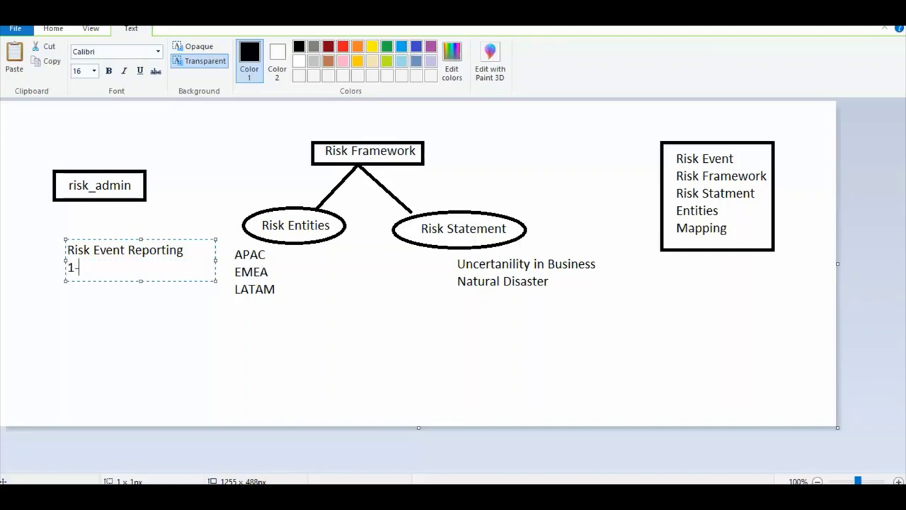
type(" Manual")
key("Return")
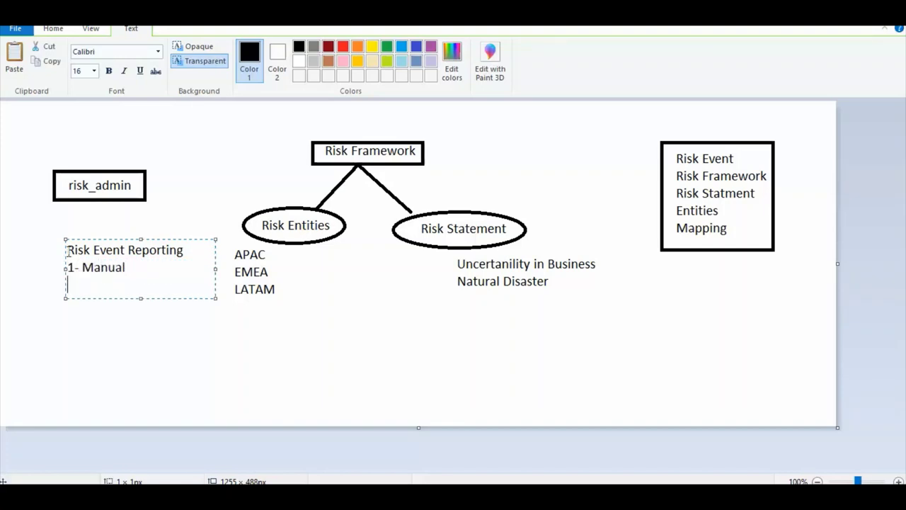
type("2. Via Portal")
- Switch back to the Risk Portal, open the form for reporting a risk event and review its fields
key("alt+Tab")
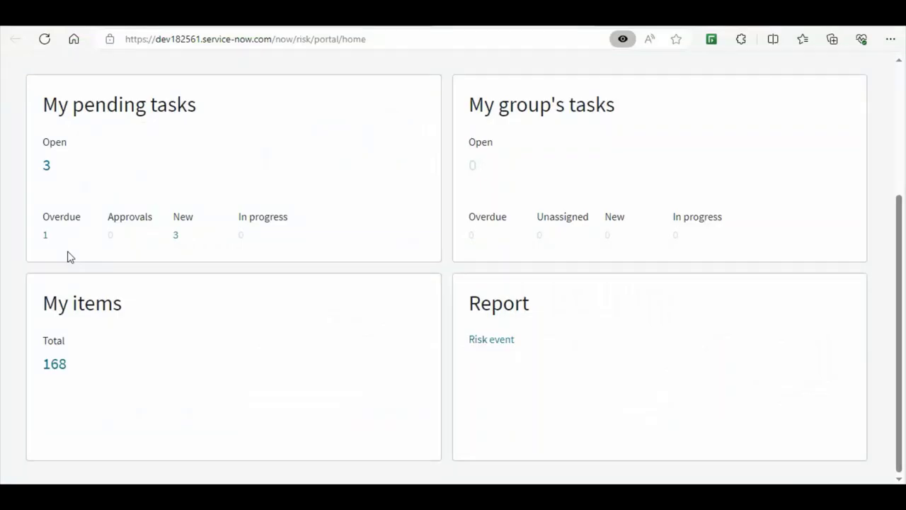
left_click(486, 340)
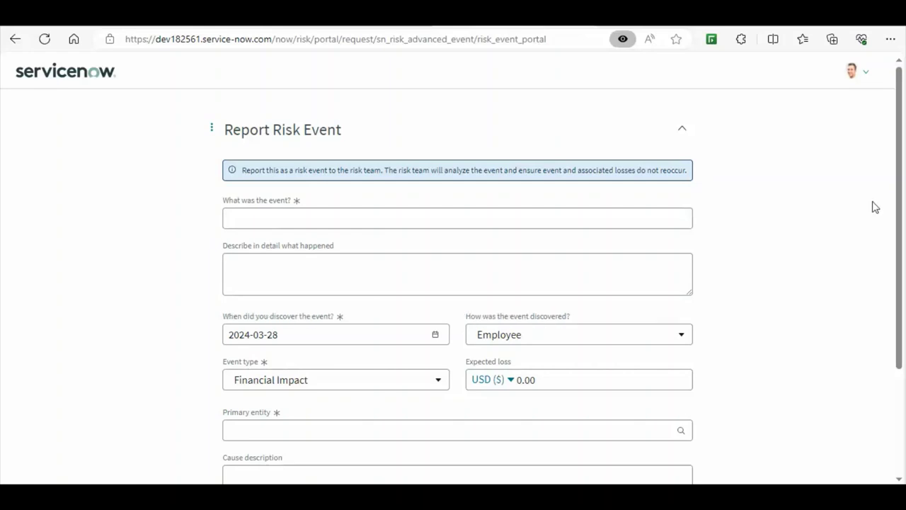
left_click_drag(901, 226, 903, 266)
scroll(889, 283, "down", 2)
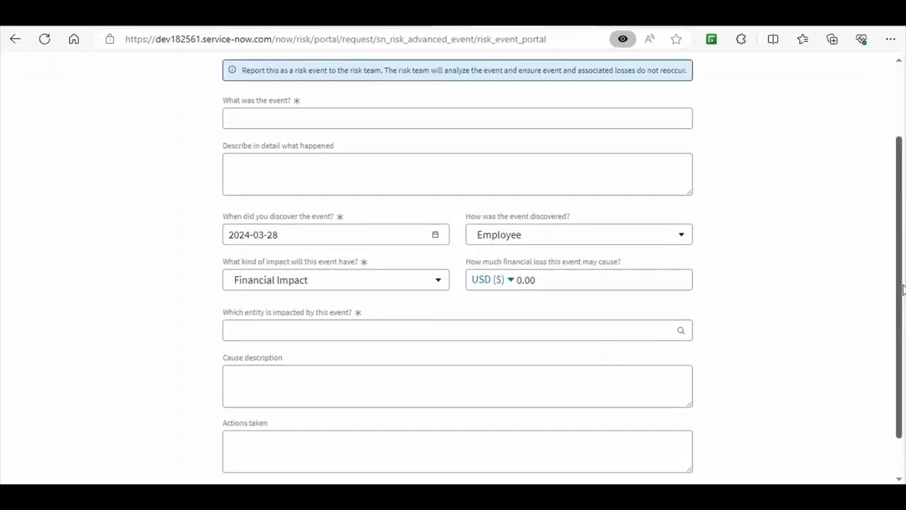
scroll(885, 219, "up", 3)
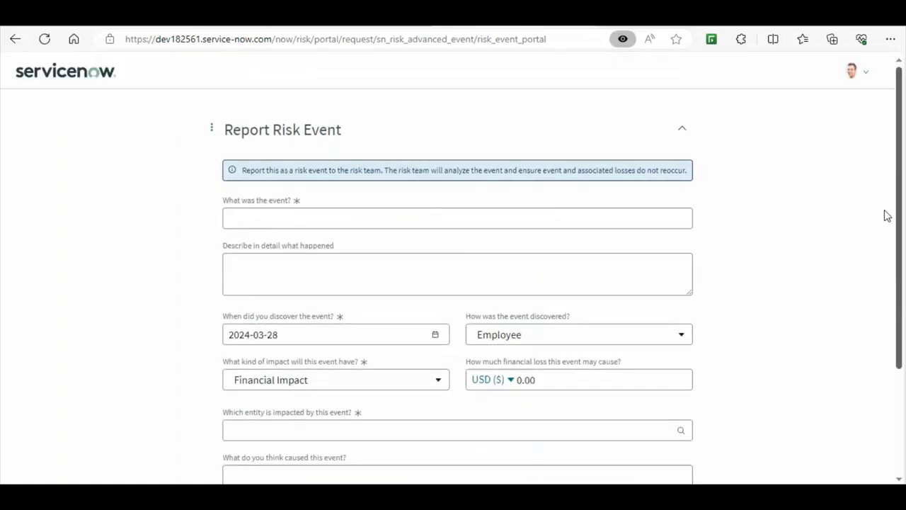
- Enter "This is Event Testing Via Portal" as the event and "Risk Event Creation" as its detailed description
left_click(308, 221)
type("This i")
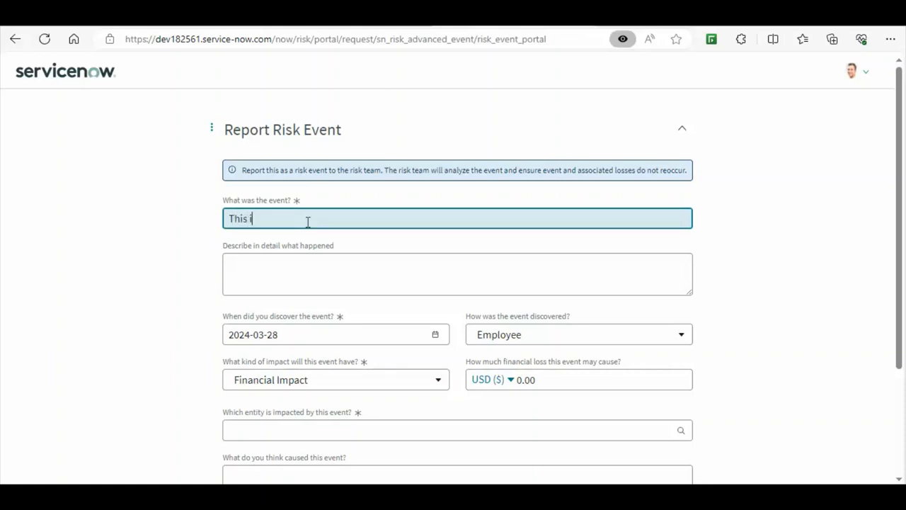
type("s Event Testing Via Portal")
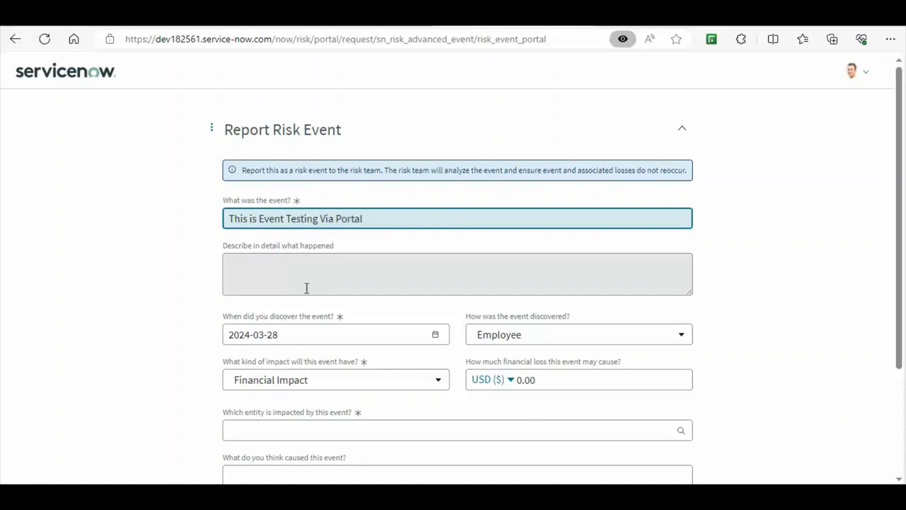
left_click(282, 278)
type("Risk Event")
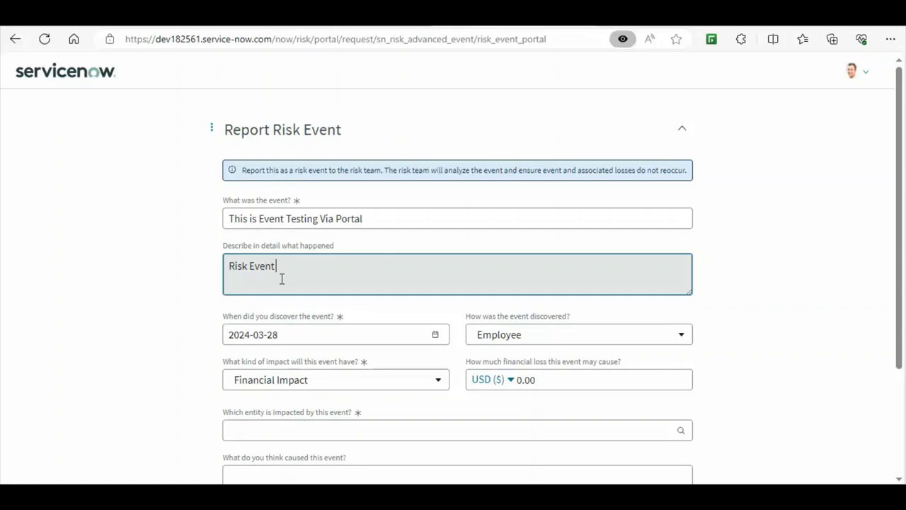
type(" Creation")
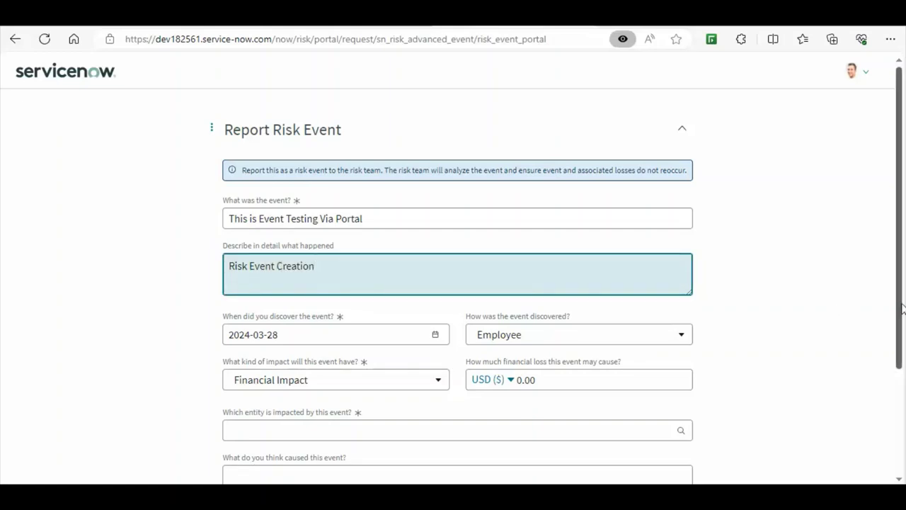
- Choose Accounts Payable as the impacted entity and submit the risk event for review, returning to the portal home
left_click_drag(900, 307, 893, 421)
left_click(567, 460)
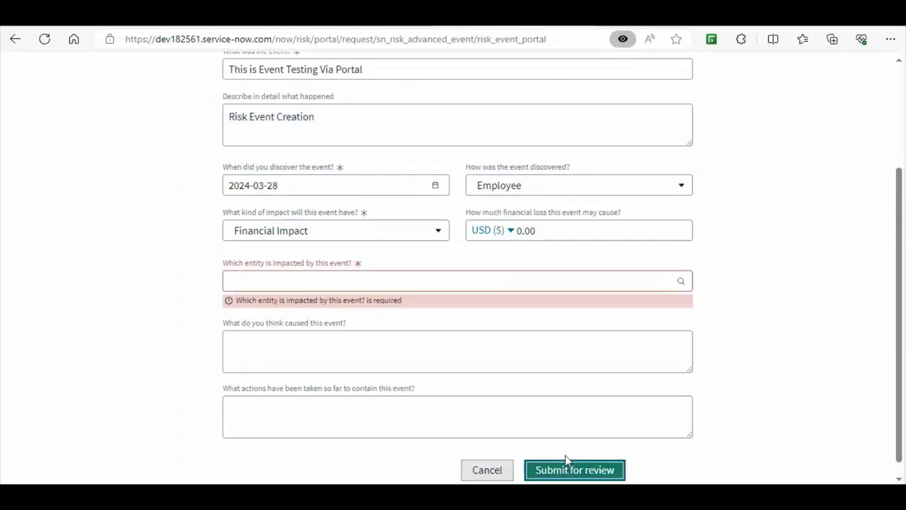
left_click(412, 284)
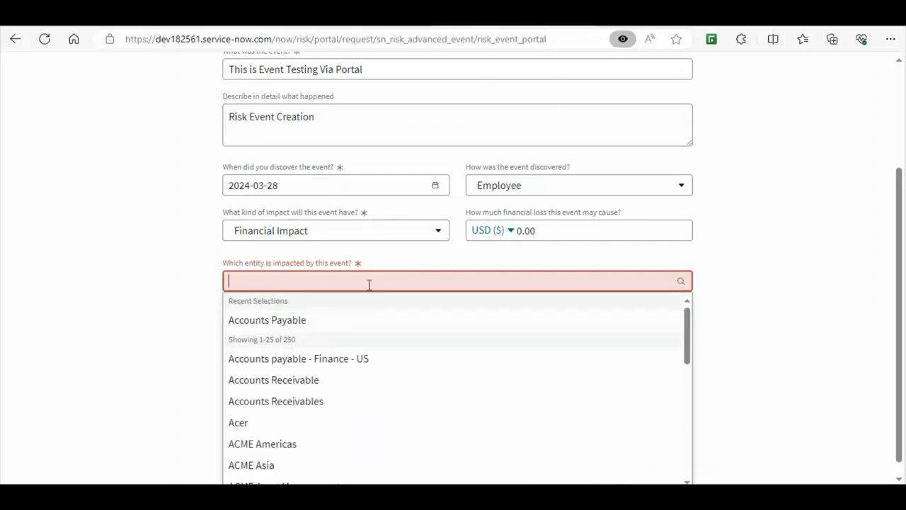
left_click(272, 324)
left_click(562, 469)
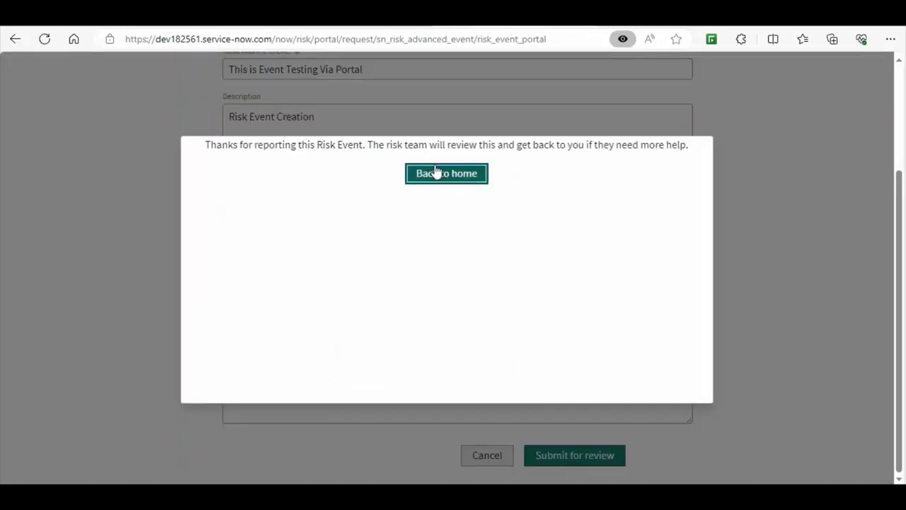
left_click(437, 174)
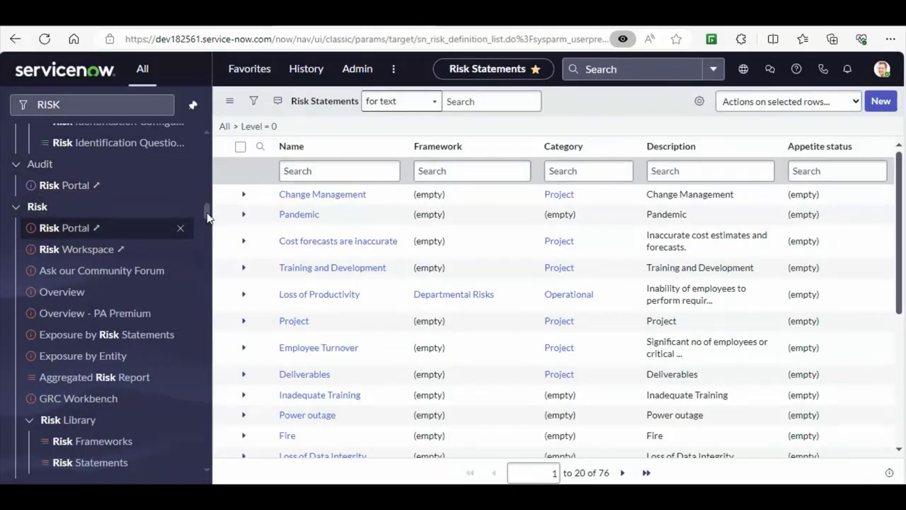
- Filter the application navigator by "RISK Eve", then open and refresh the New Events list of risk events
left_click_drag(208, 217, 211, 120)
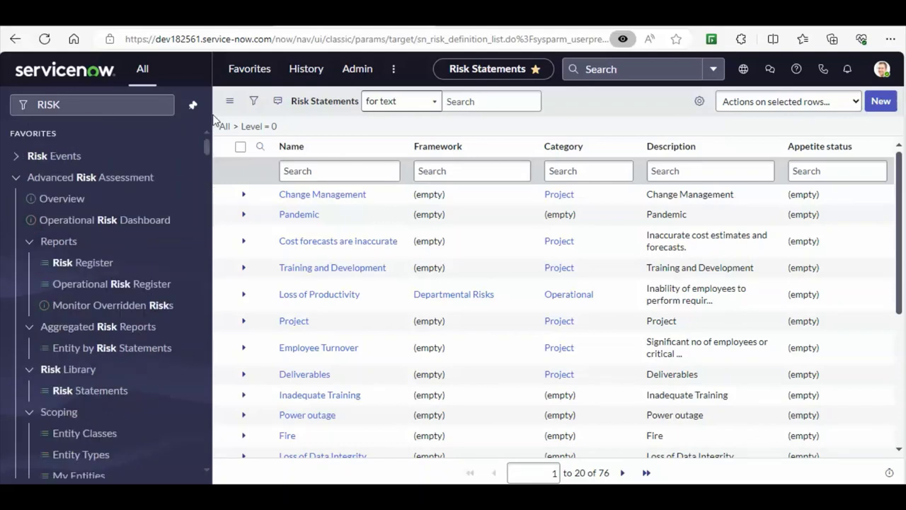
left_click(108, 110)
type("Eve")
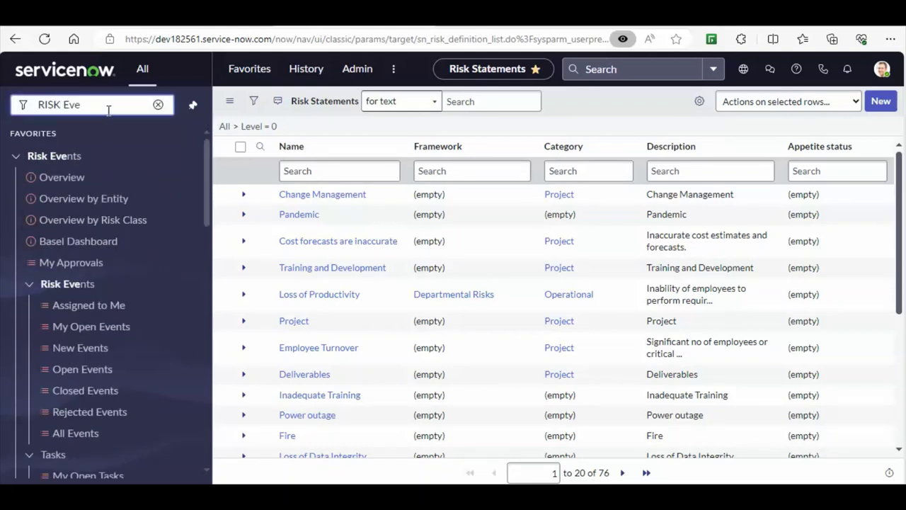
left_click(80, 348)
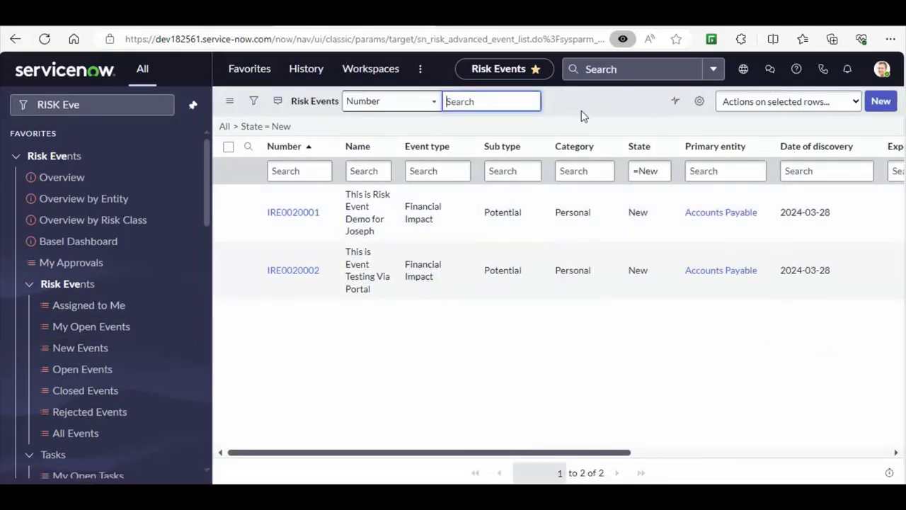
right_click(573, 111)
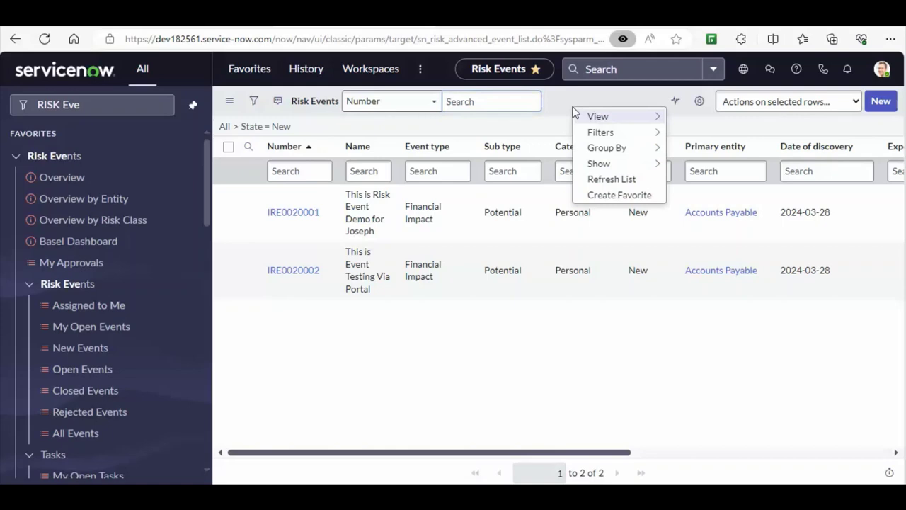
left_click(595, 179)
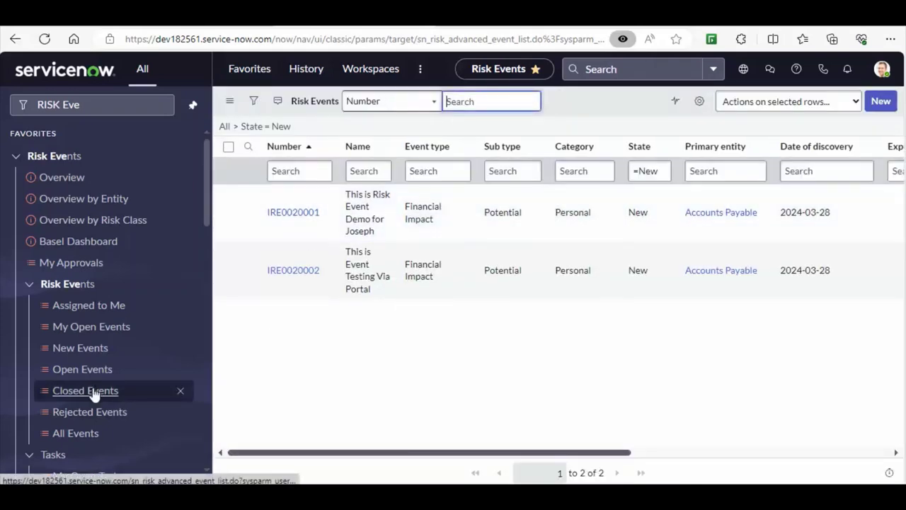
- Open the All Events list and examine the row of the "This is Event Testing Via Portal" risk event
left_click(75, 433)
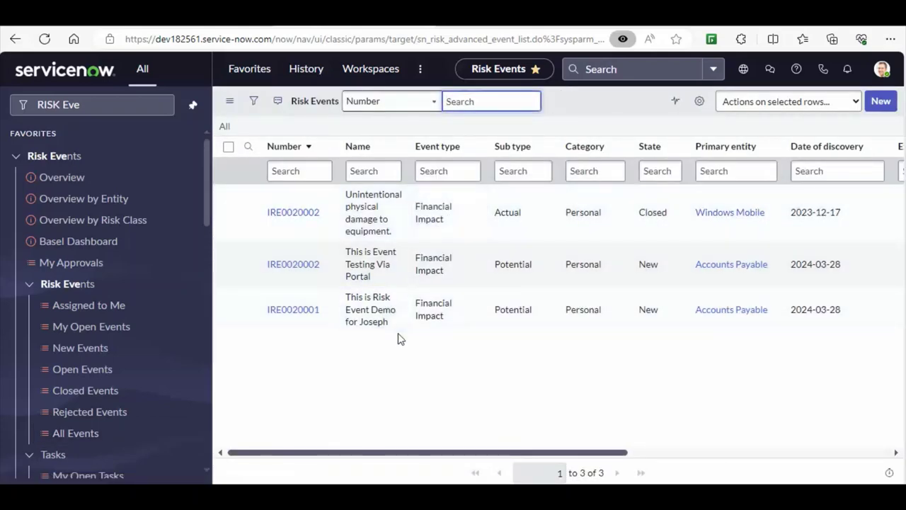
left_click_drag(386, 279, 345, 260)
left_click_drag(613, 267, 493, 281)
left_click_drag(768, 269, 269, 270)
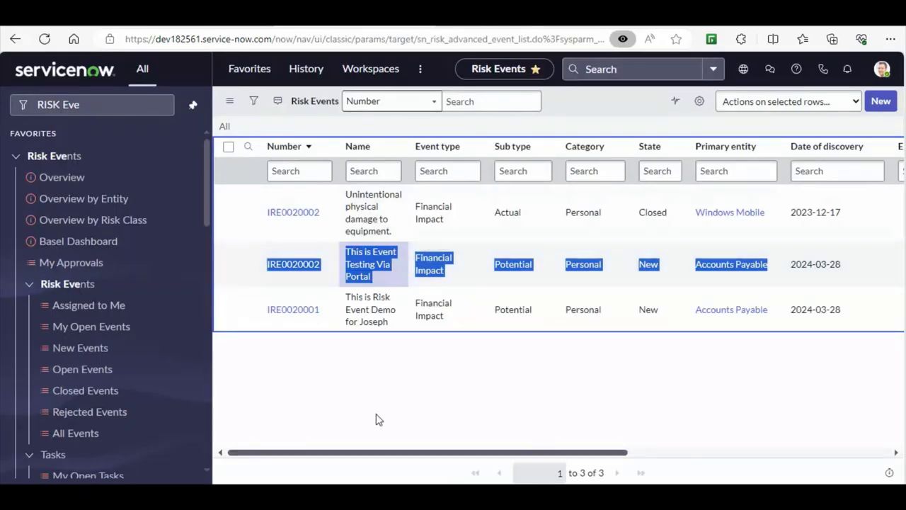
left_click(376, 419)
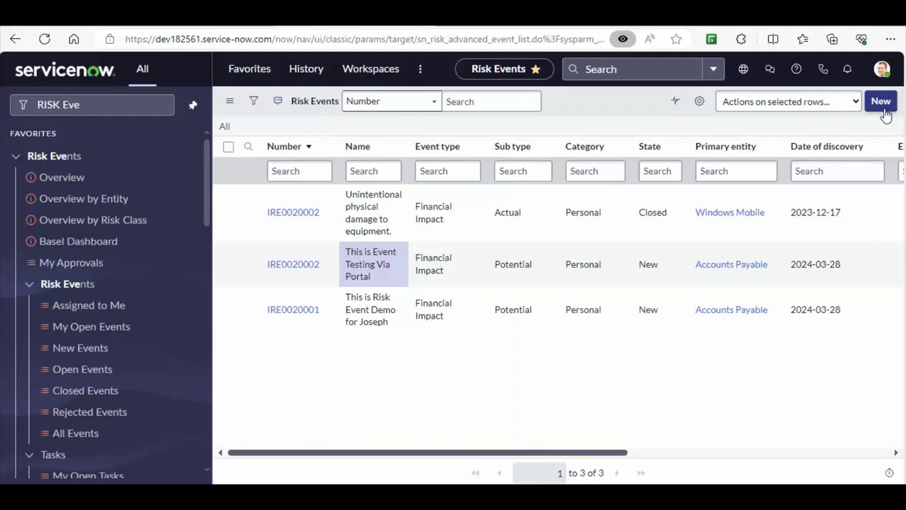
- Filter the application navigator by "RISK" and collapse the Risk Events, Advanced Risk Assessment and Audit groups
left_click(83, 105)
double_click(82, 105)
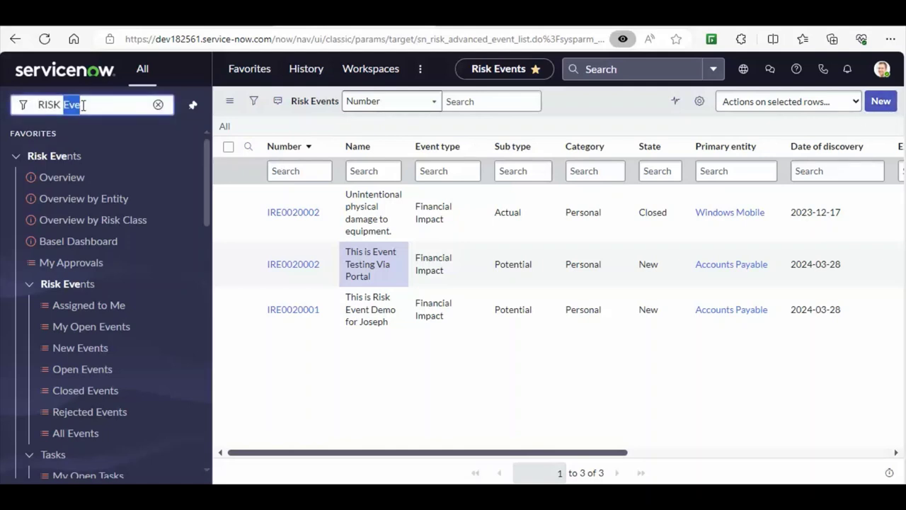
key("BackSpace")
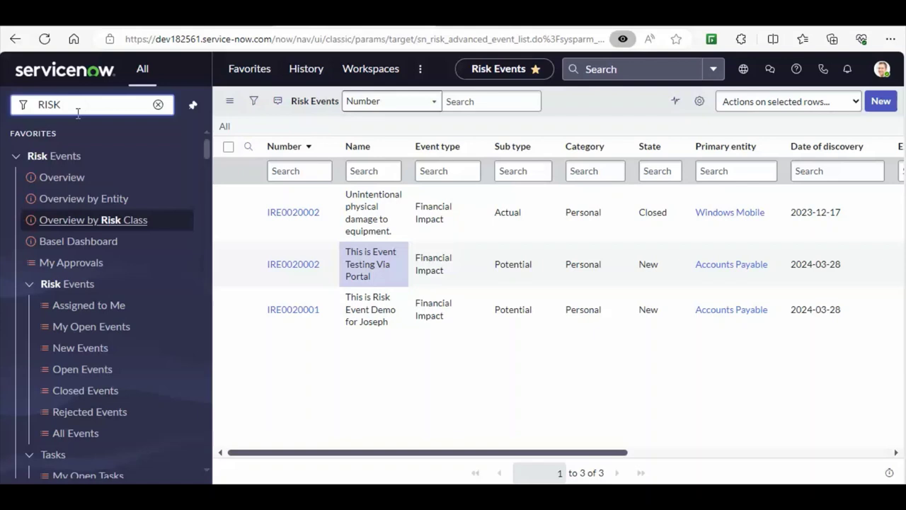
left_click(20, 156)
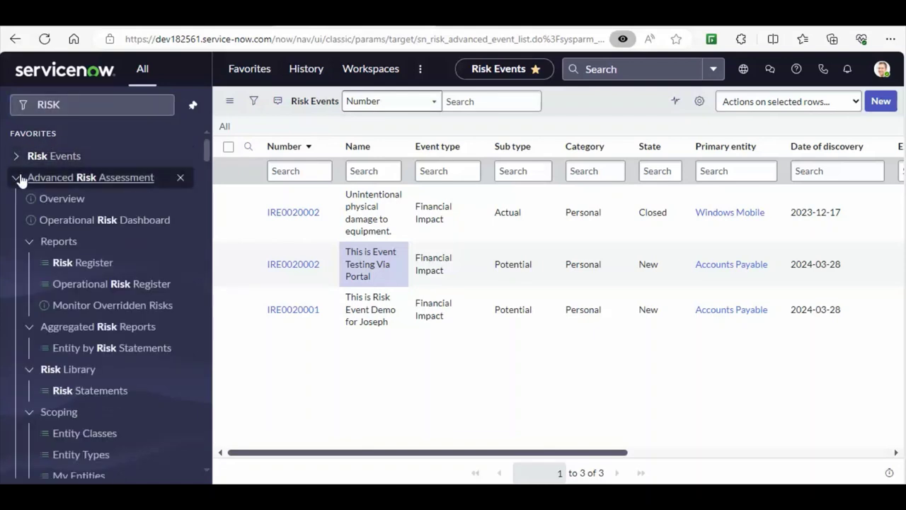
left_click(19, 177)
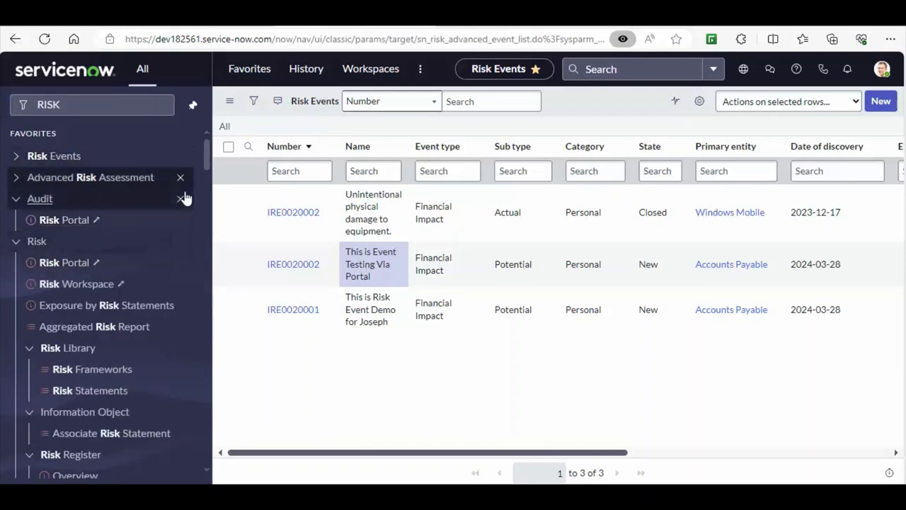
left_click(15, 199)
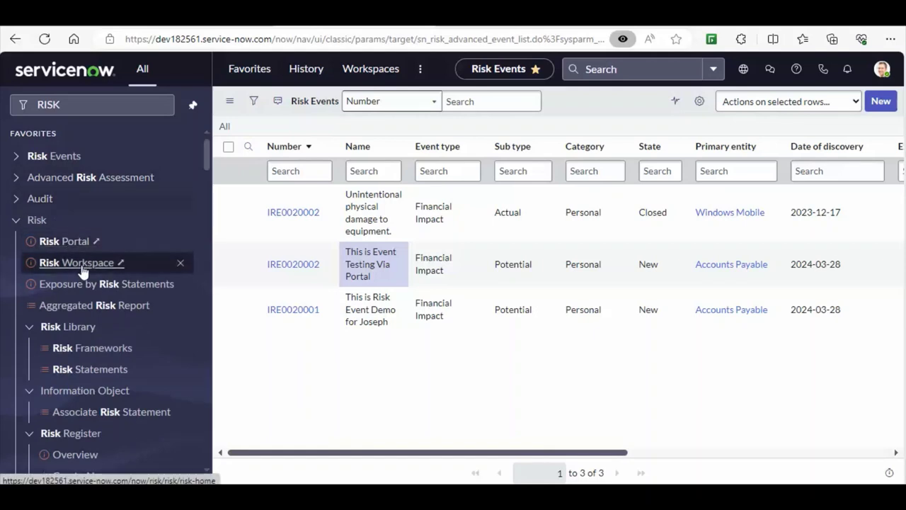
- Open the Risk Workspace from the Risk module and look over its Risk Management home page
left_click(83, 270)
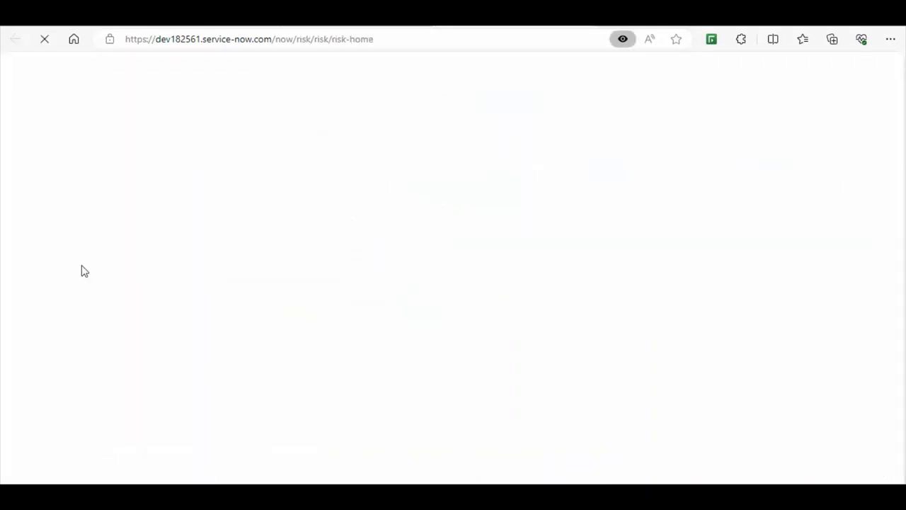
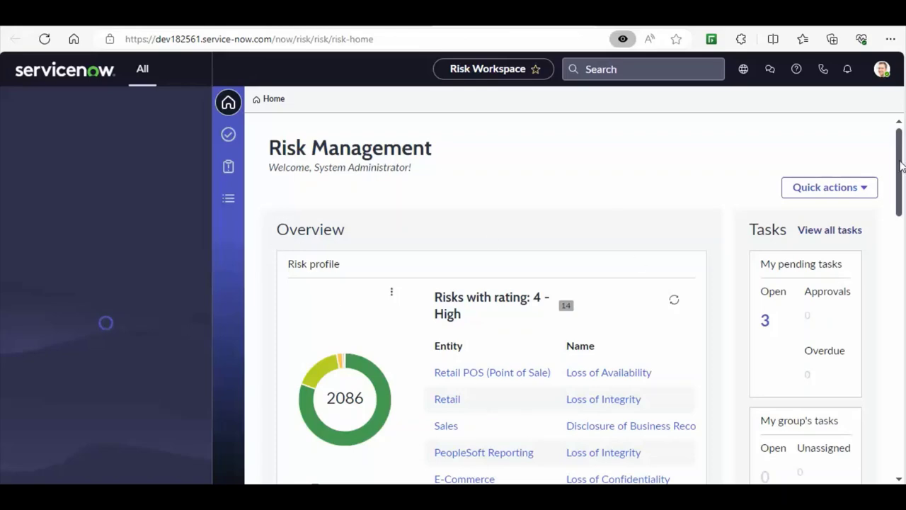
scroll(839, 278, "down", 3)
scroll(349, 257, "up", 3)
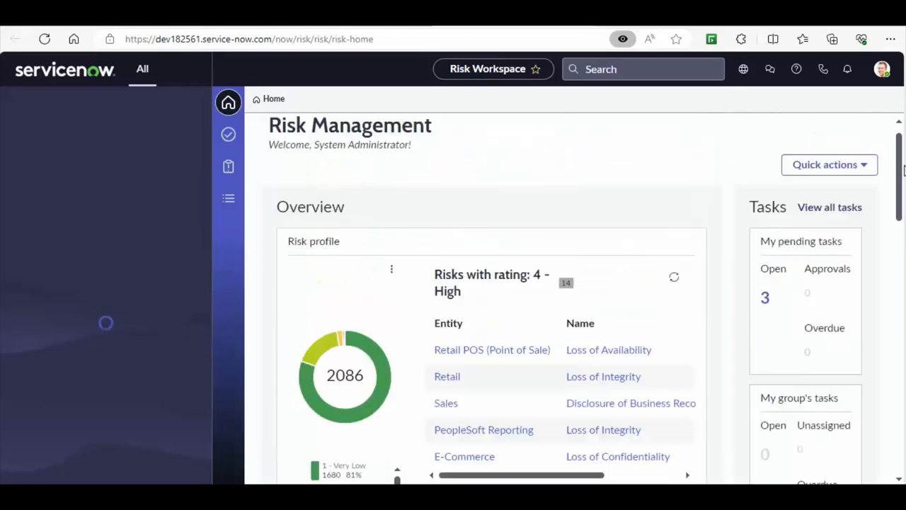
- Open the Risk Workspace lists and collapse the My items, Library and Risk identification groups
left_click(227, 195)
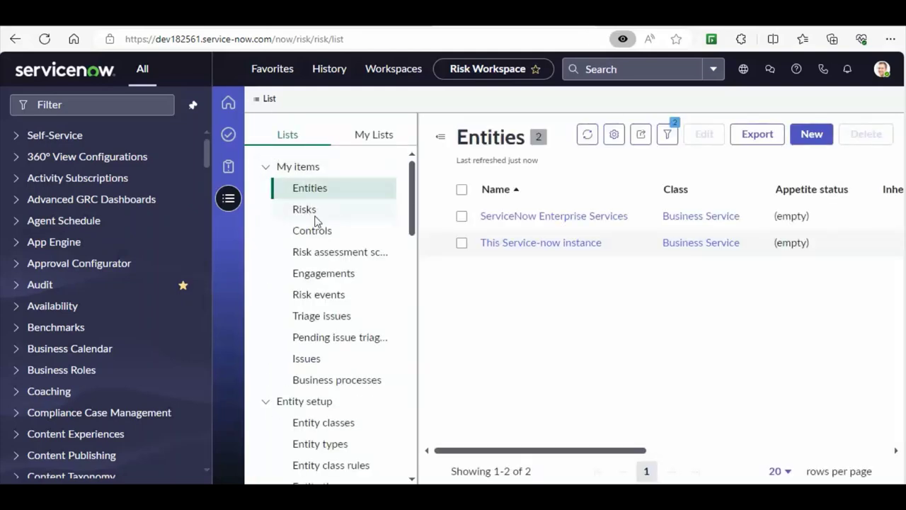
left_click(267, 168)
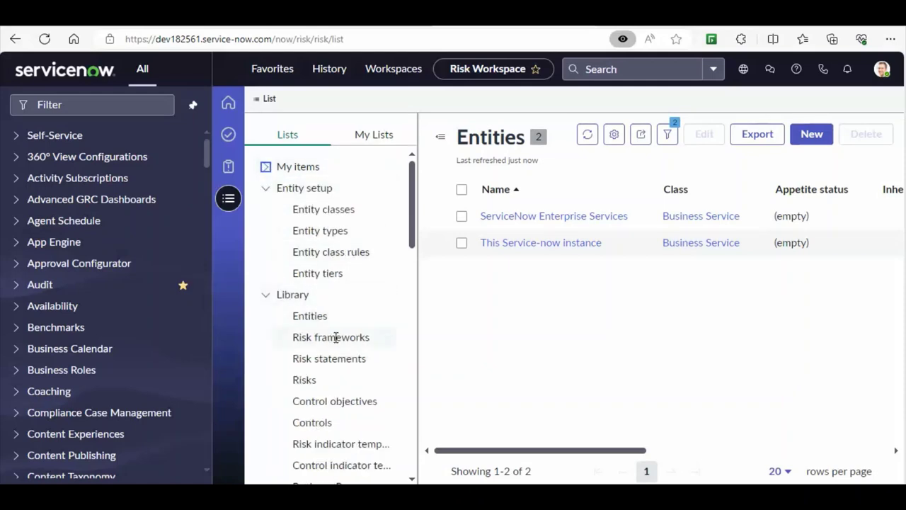
left_click(266, 295)
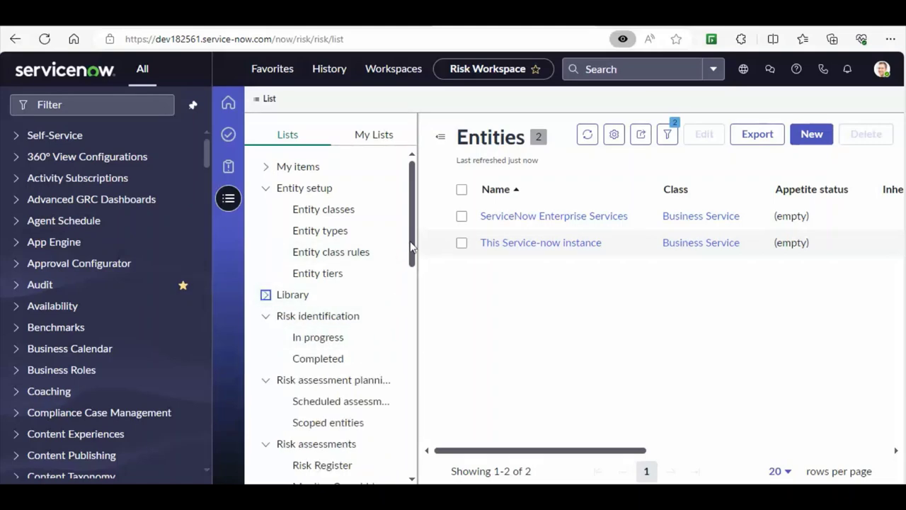
left_click(122, 104)
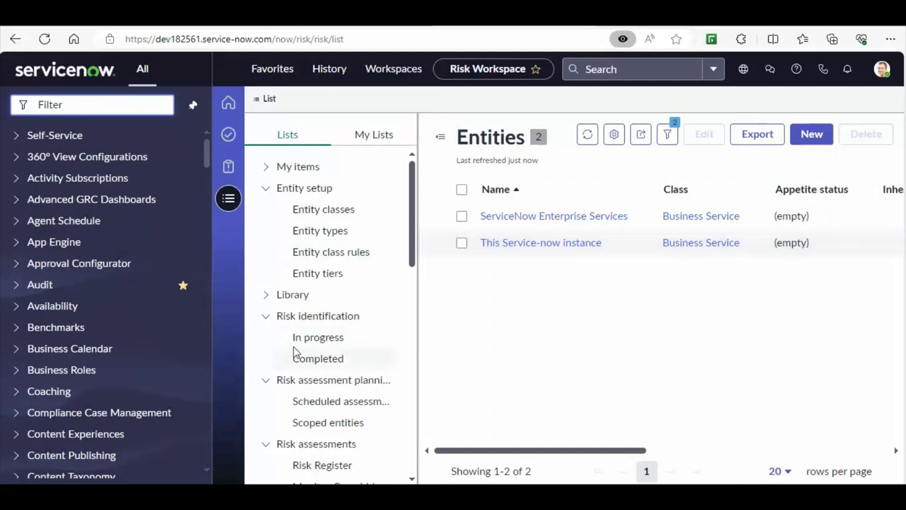
left_click(266, 316)
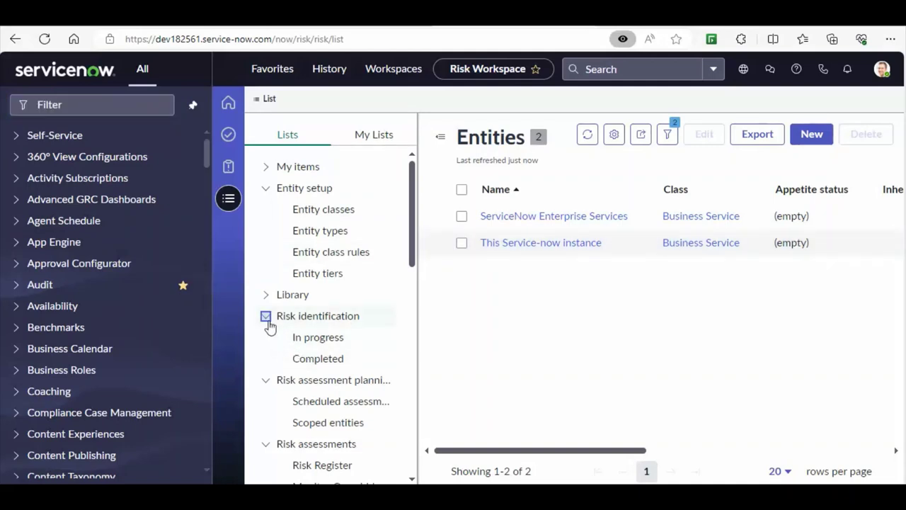
- Filter the application navigator by "RISK" and collapse the Risk Events, Advanced Risk Assessment and Audit groups again
left_click(82, 106)
type("RISK")
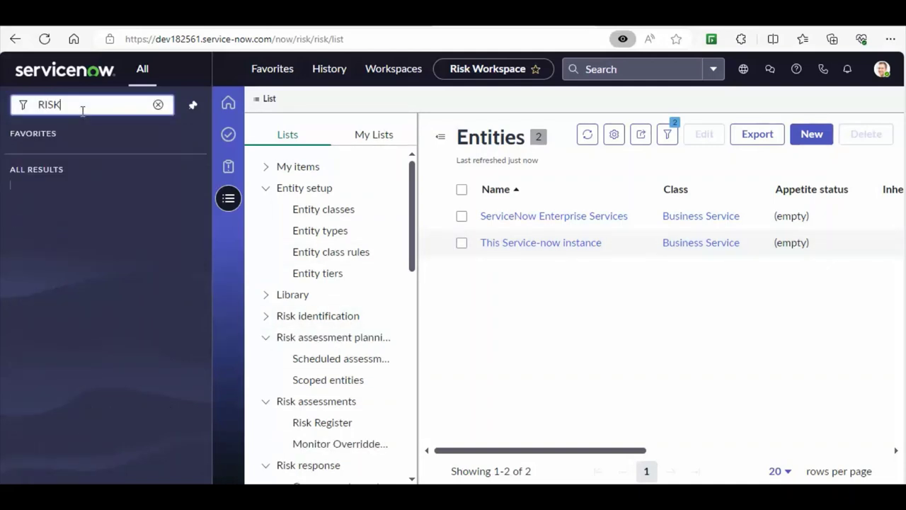
left_click(73, 157)
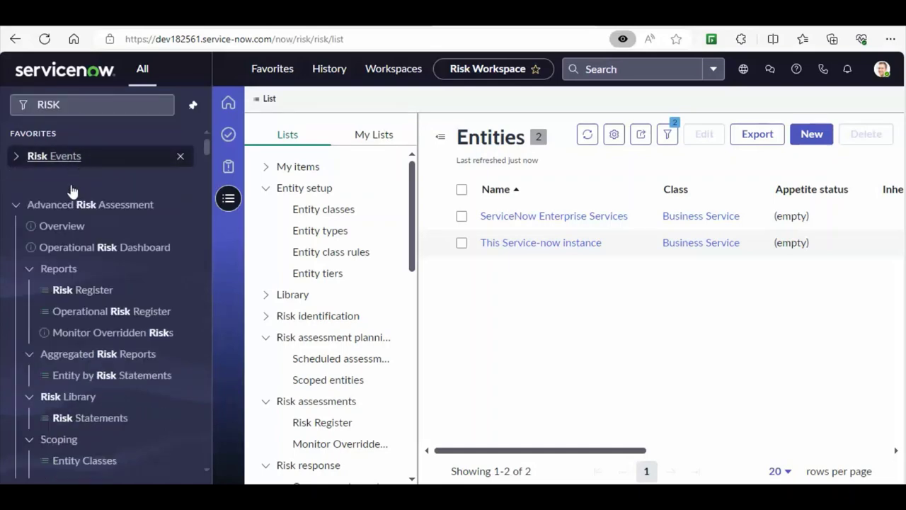
left_click(51, 180)
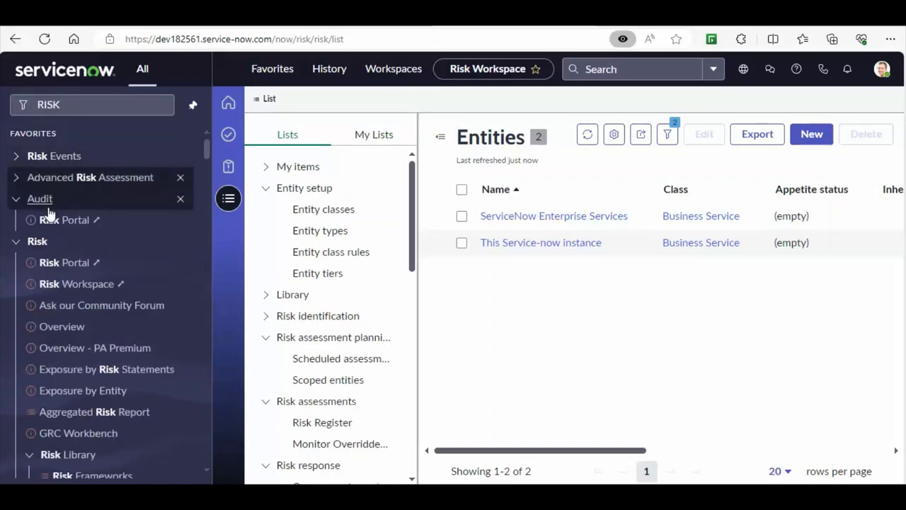
left_click(46, 205)
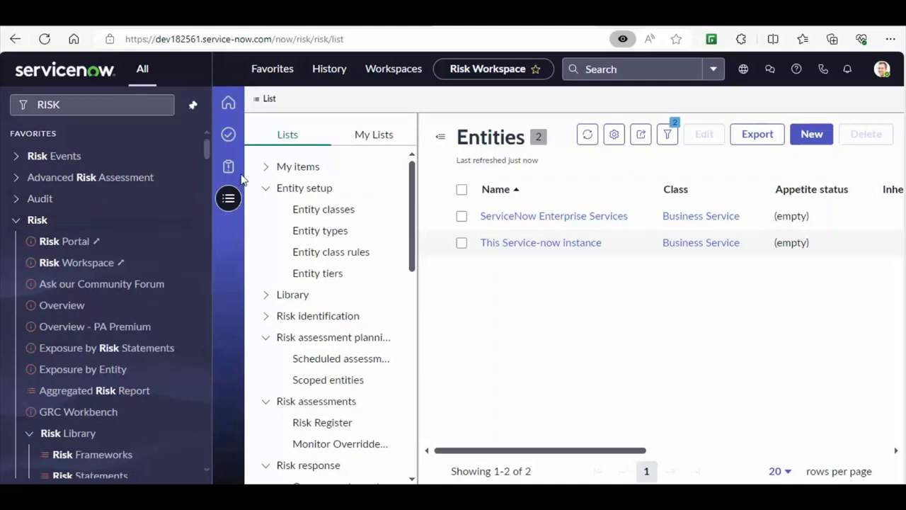
- Open All Assessments under Risk Register, expand the ACME, Inc. entity group and open its risk assessment instance
scroll(208, 150, "down", 1)
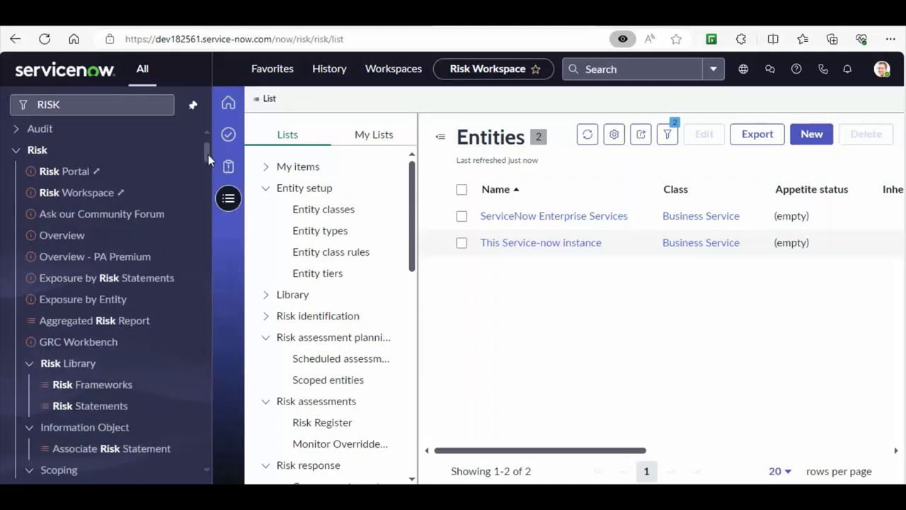
left_click_drag(208, 154, 212, 181)
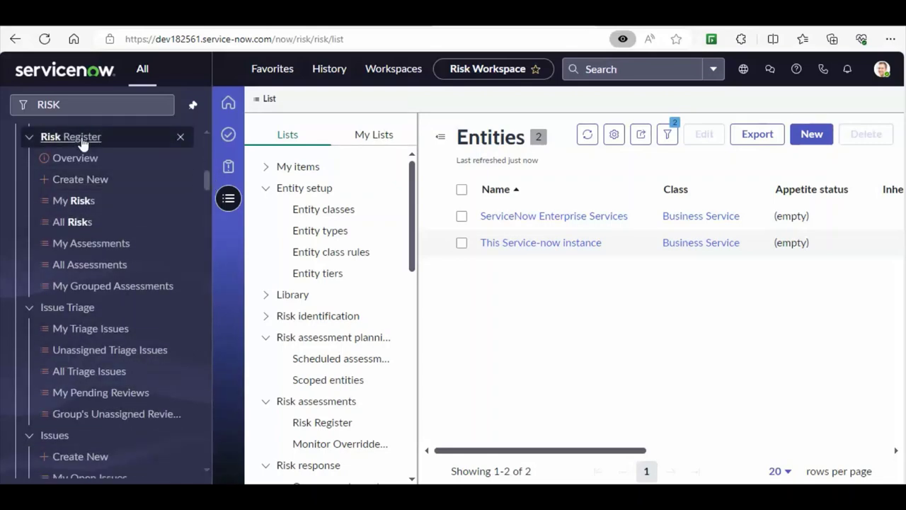
left_click(92, 265)
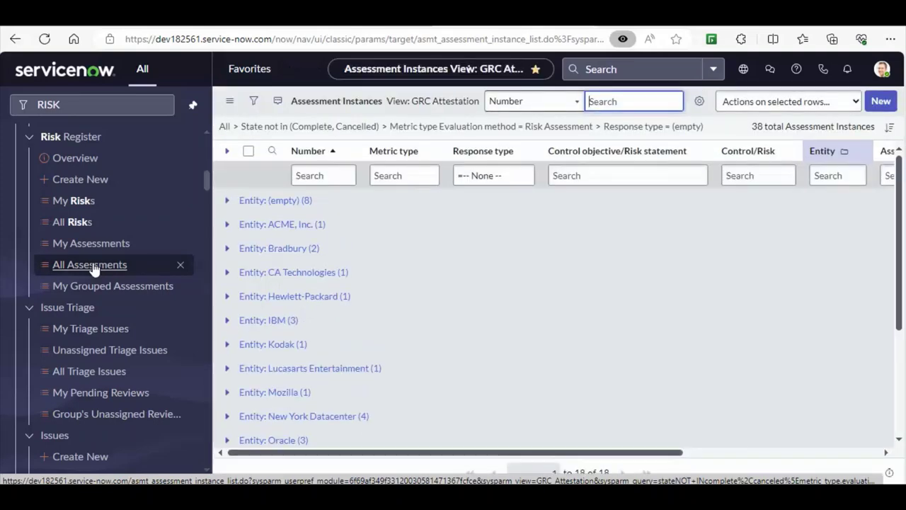
left_click(227, 224)
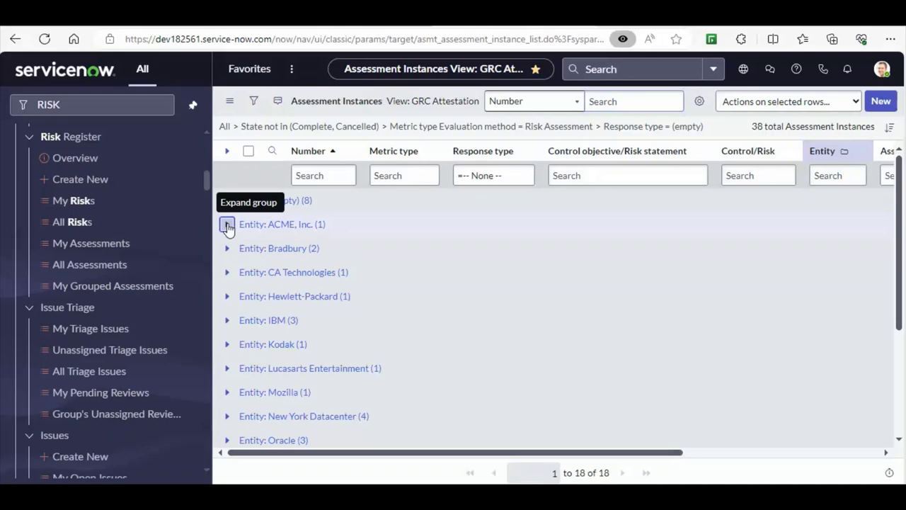
left_click(327, 253)
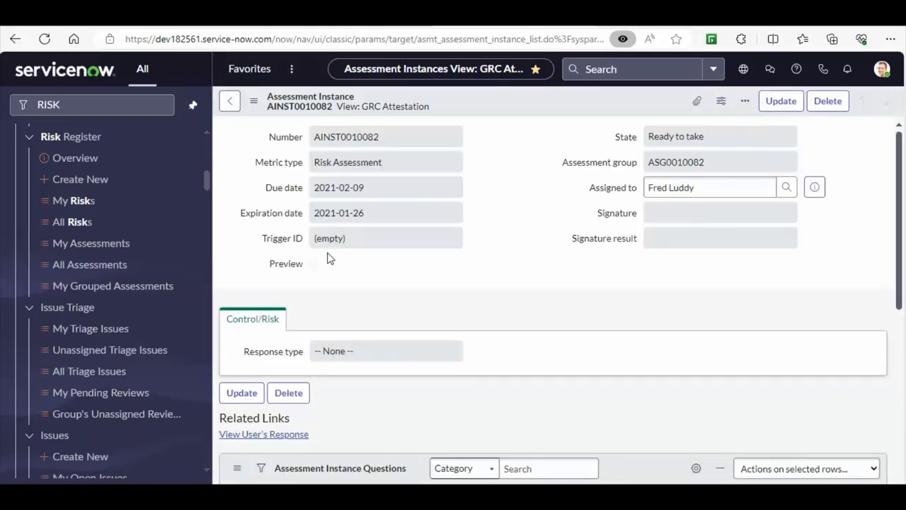
- Examine the assessment instance's Assigned to field and its related questions, including the Source table column
left_click(679, 185)
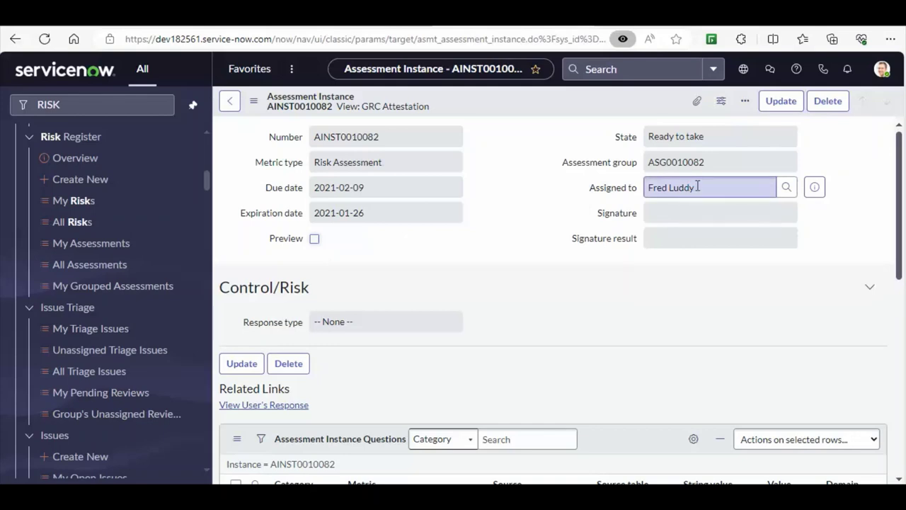
left_click(631, 188)
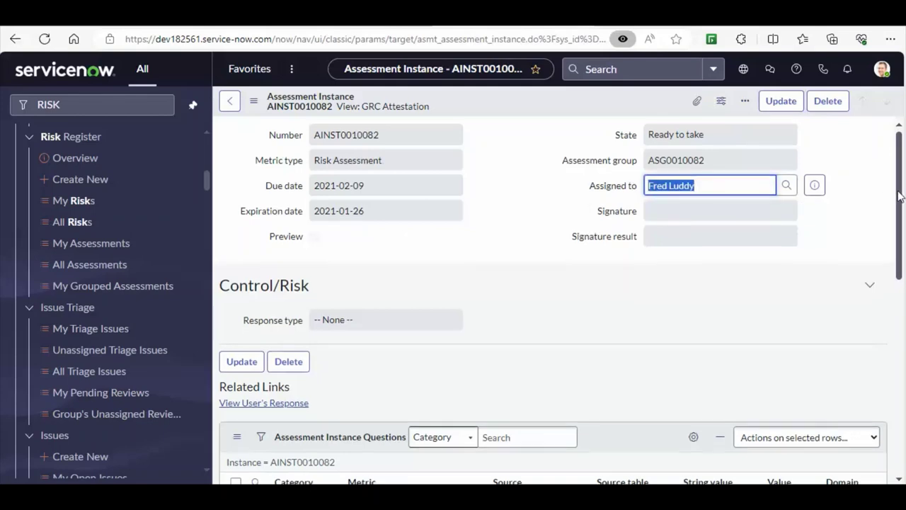
left_click_drag(901, 194, 902, 167)
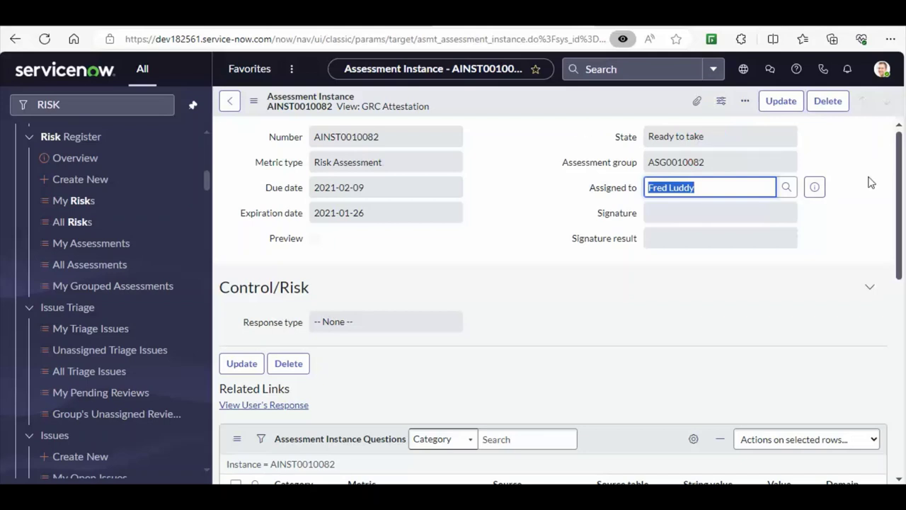
left_click_drag(901, 196, 901, 278)
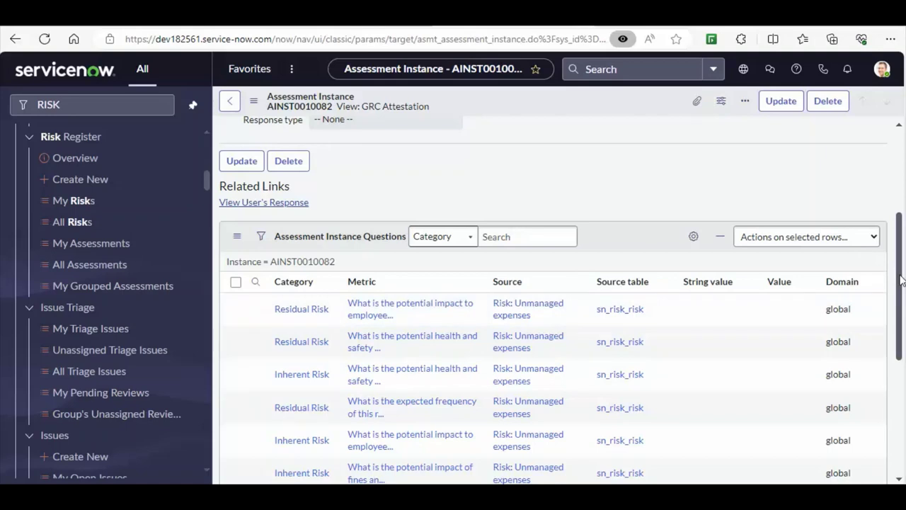
scroll(566, 172, "down", 2)
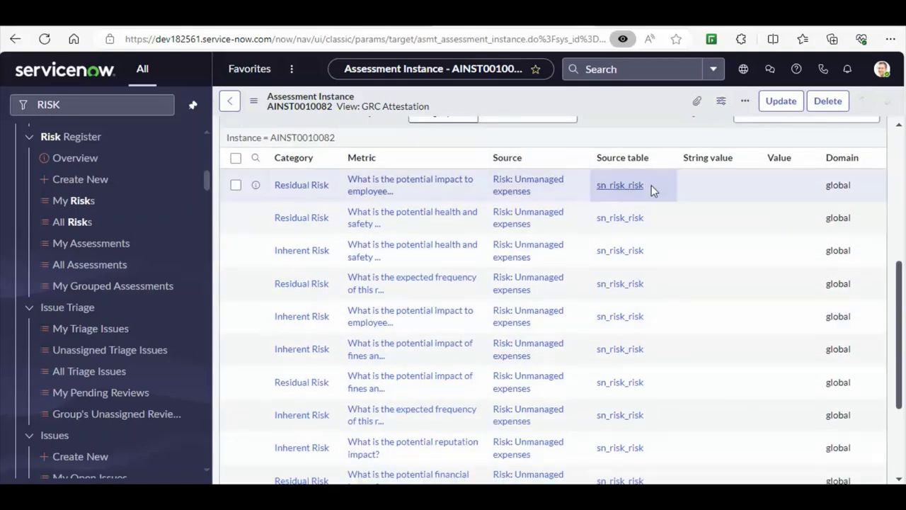
left_click_drag(654, 186, 596, 190)
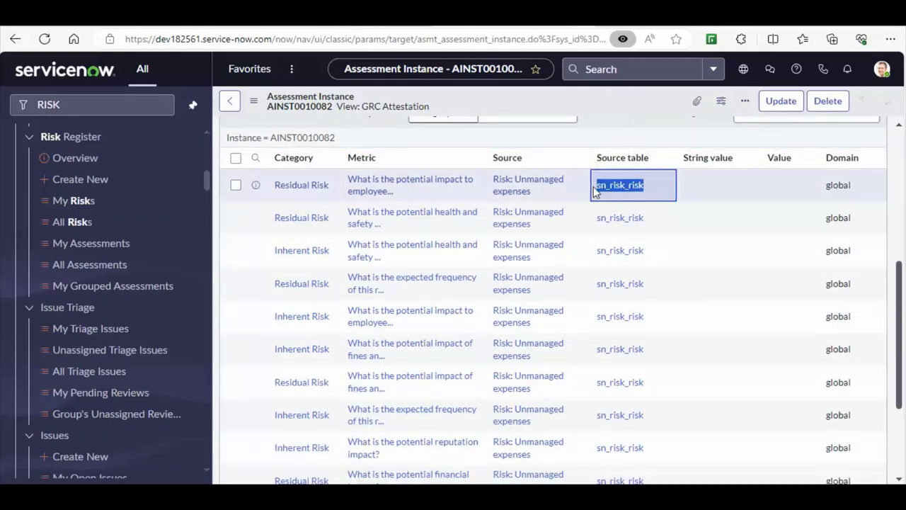
left_click(626, 133)
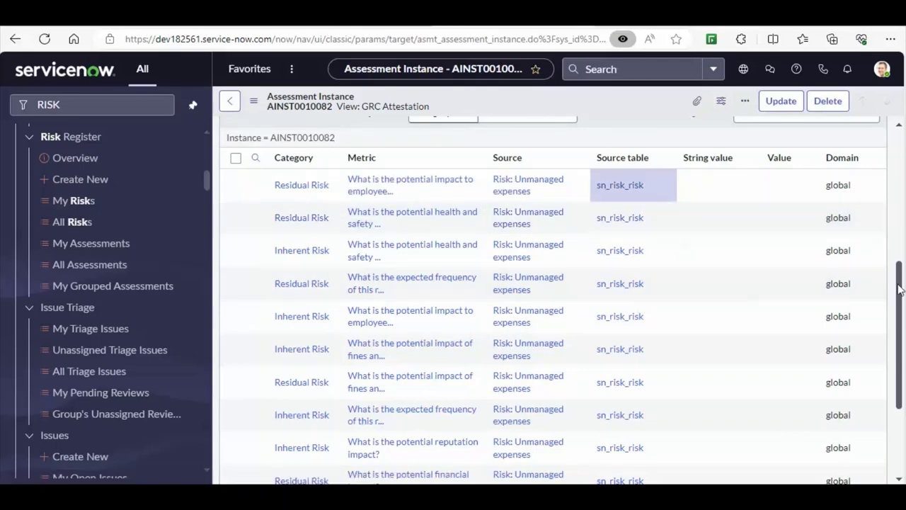
left_click_drag(899, 290, 902, 173)
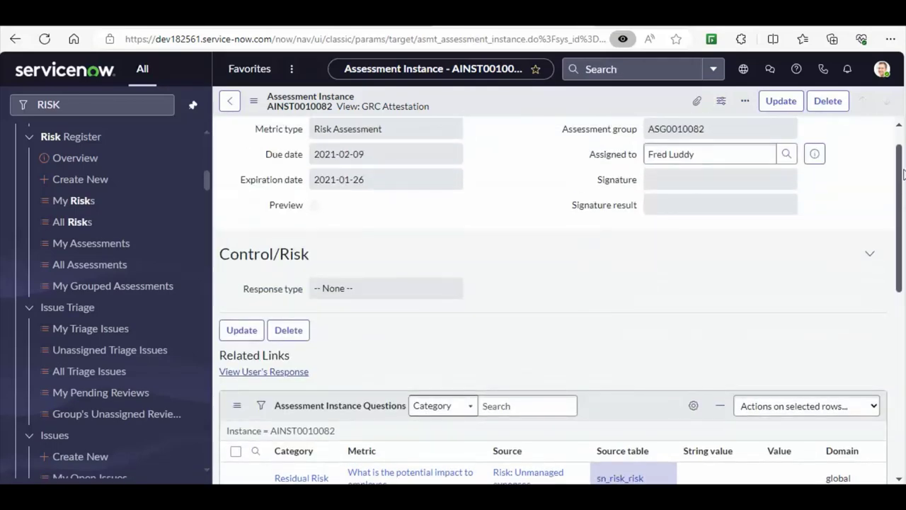
- View the user's response questionnaire for the Unmanaged expenses risk assessment, then close it
left_click(260, 373)
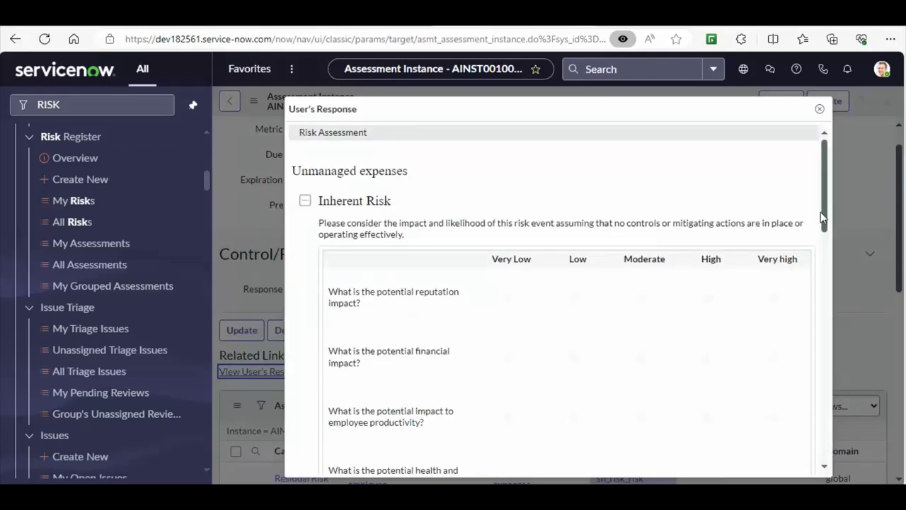
left_click_drag(825, 217, 811, 204)
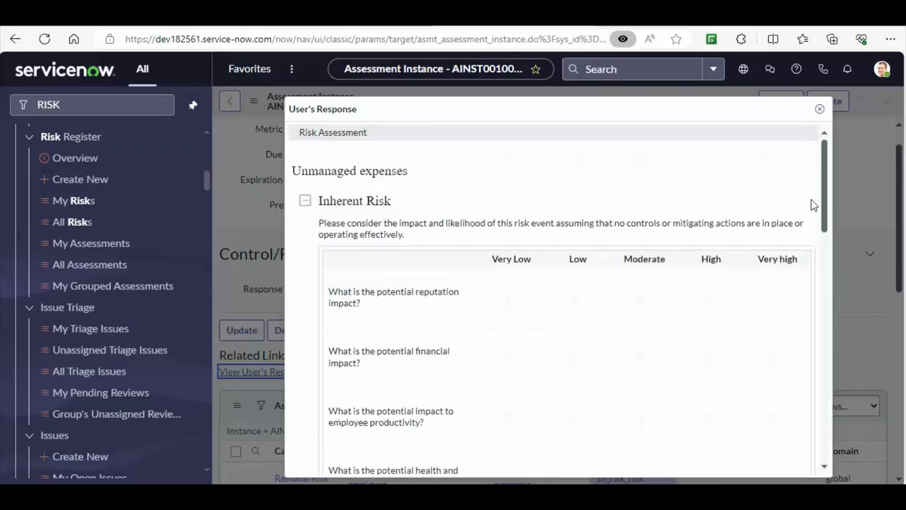
left_click(819, 109)
scroll(365, 124, "up", 1)
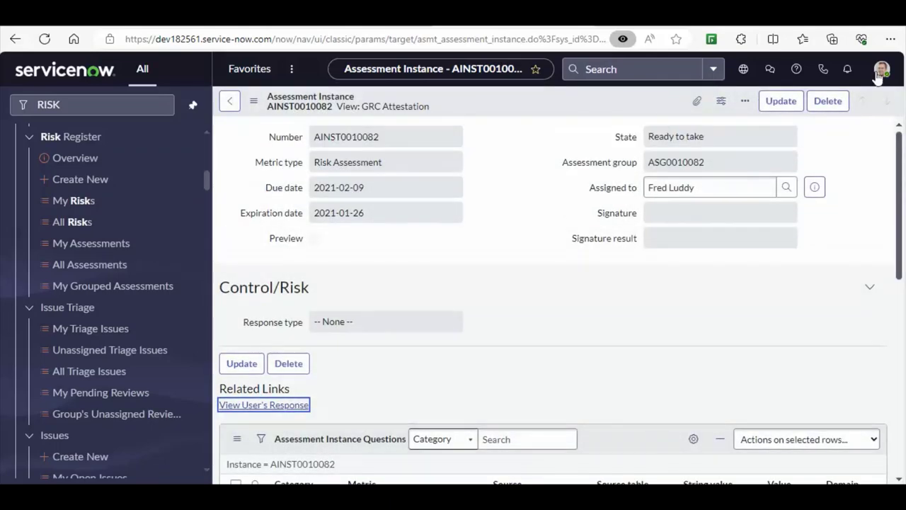
- Filter the application navigator by "assessment" and open All Assessments under Risk Register
double_click(347, 136)
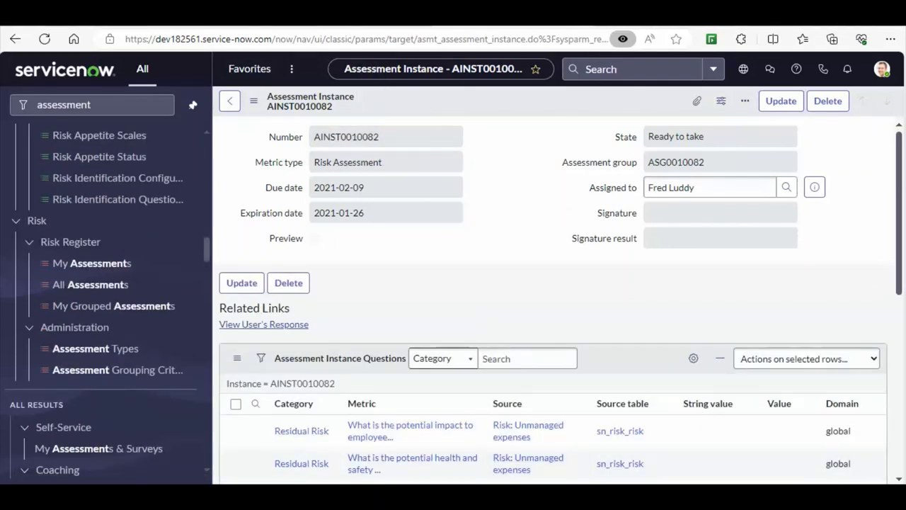
scroll(903, 243, "down", 2)
scroll(904, 212, "up", 2)
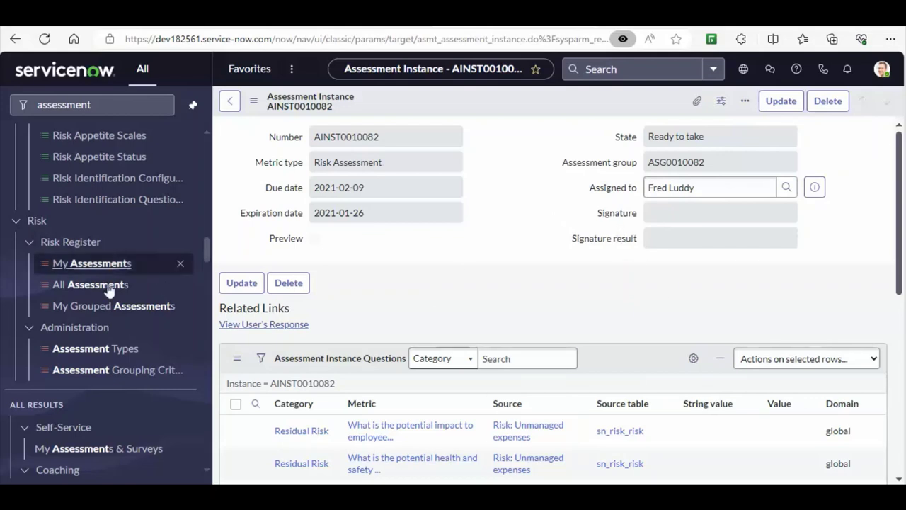
left_click(79, 290)
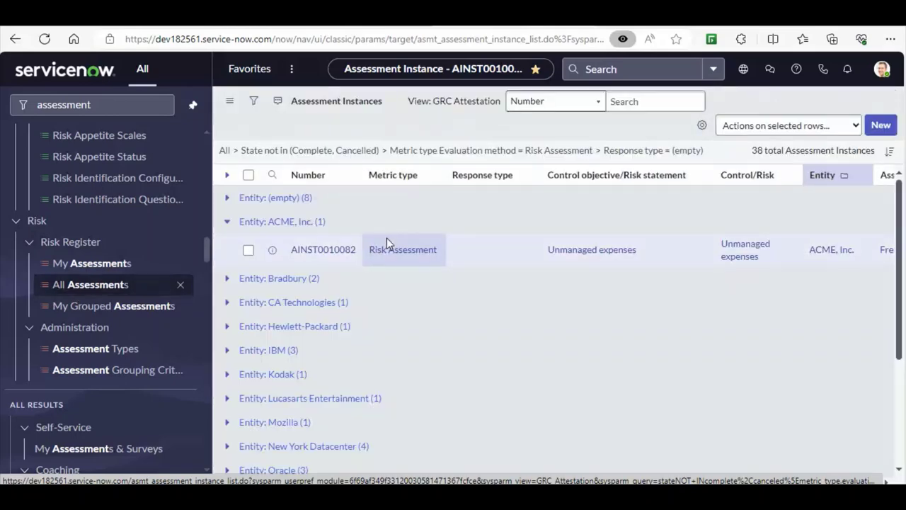
- Switch the Assessment Instances list to the Default view
left_click(230, 104)
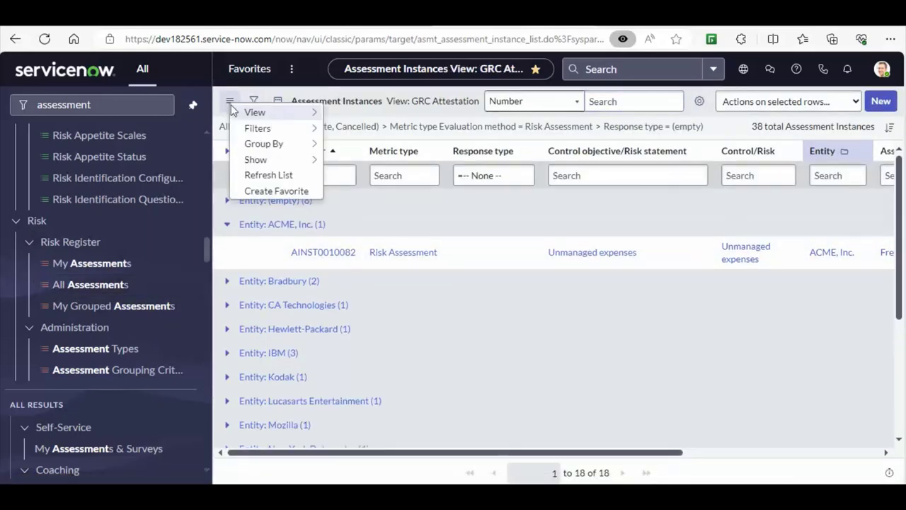
mouse_move(274, 114)
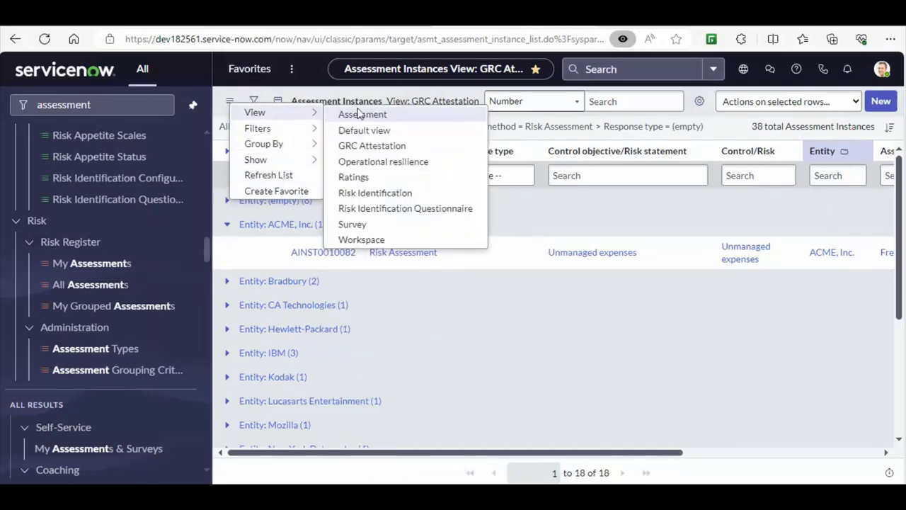
left_click(370, 133)
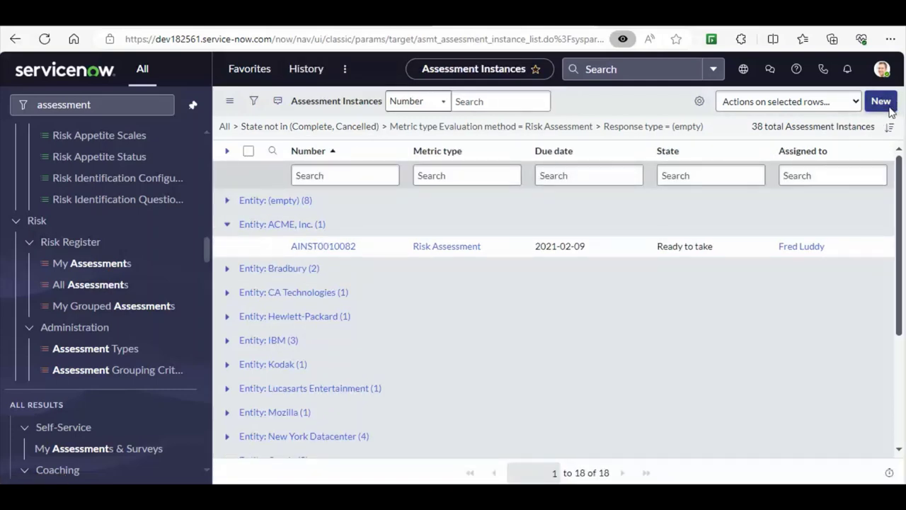
- Start a new assessment instance record and open the lookup for its Assigned to field
left_click(882, 106)
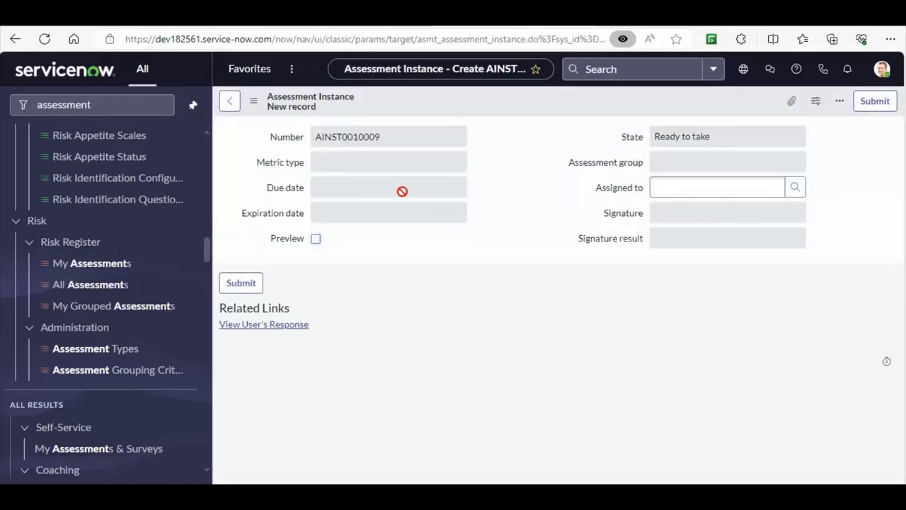
left_click(715, 186)
left_click(795, 187)
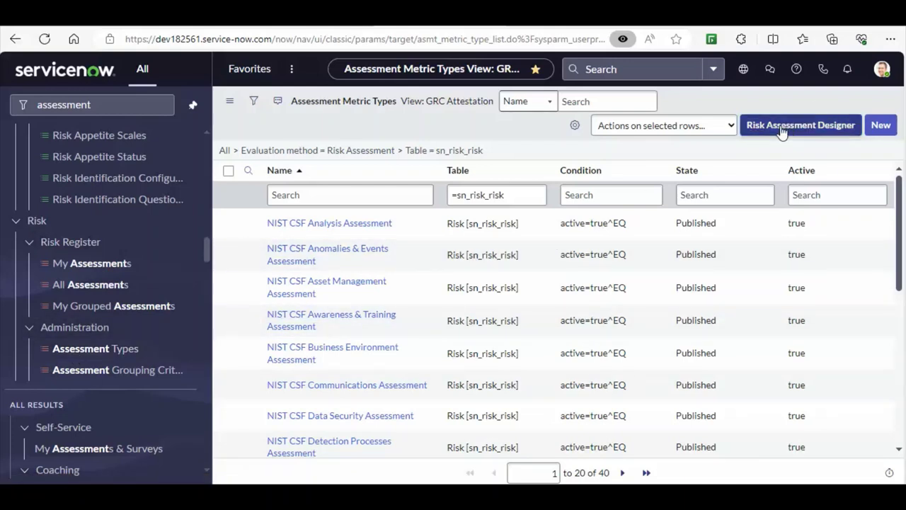
- Launch the Risk Assessment Designer from the risk Assessment Types list and add an Attachment control to New Category
left_click(846, 128)
left_click(784, 124)
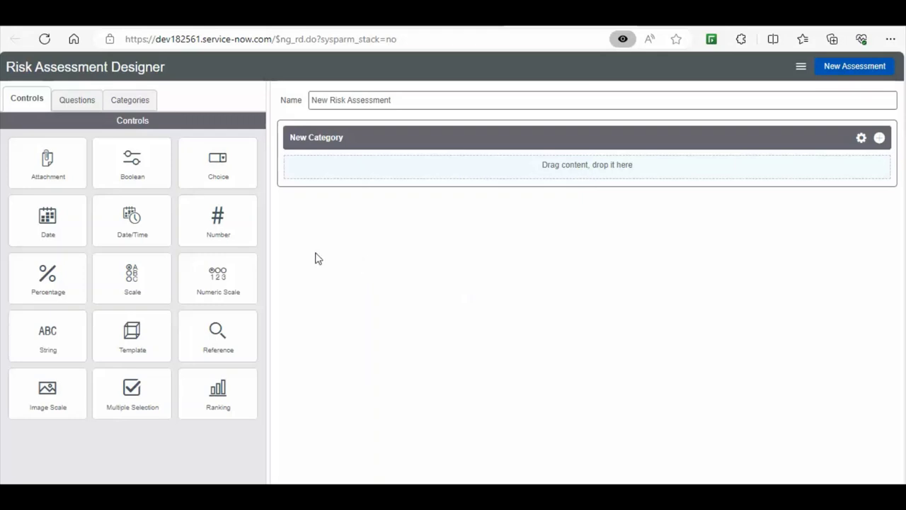
left_click_drag(52, 172, 427, 182)
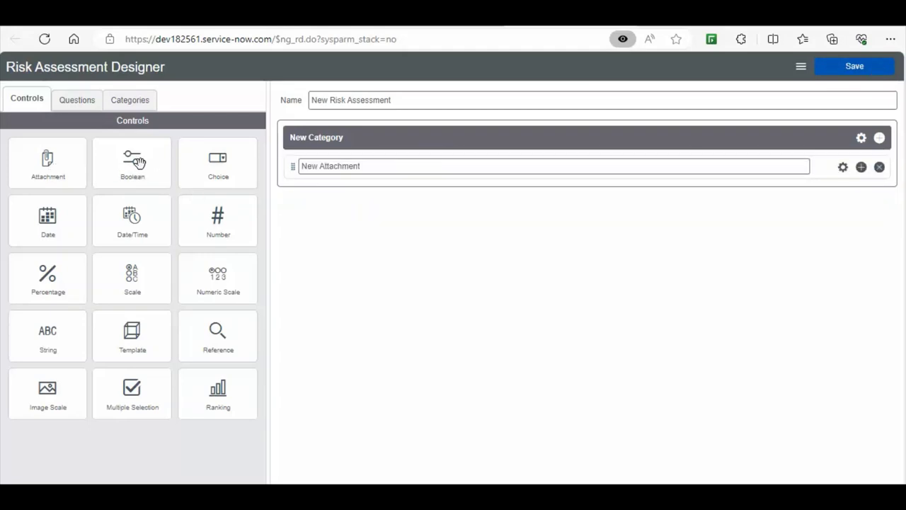
- Add Boolean, Choice, Date and String controls to New Category, below the attachment question
left_click_drag(140, 163, 400, 206)
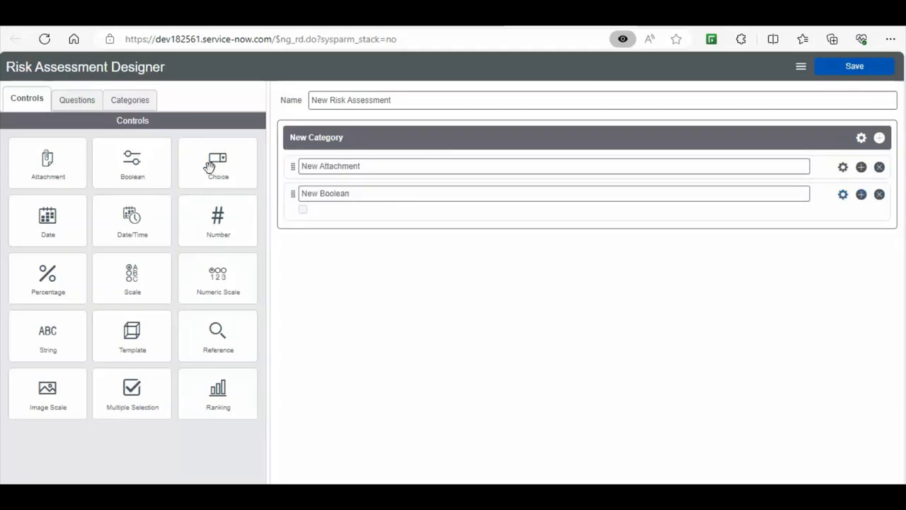
left_click_drag(208, 170, 327, 236)
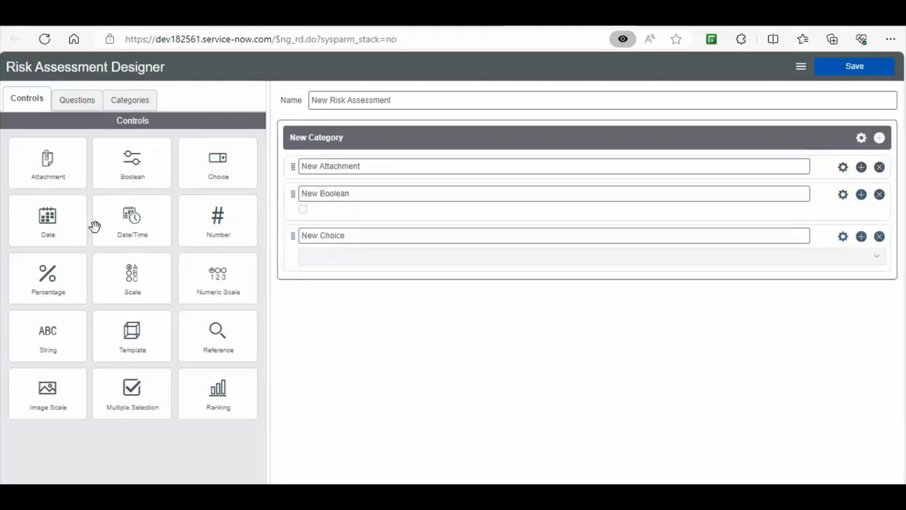
left_click_drag(57, 225, 354, 285)
left_click_drag(48, 347, 339, 339)
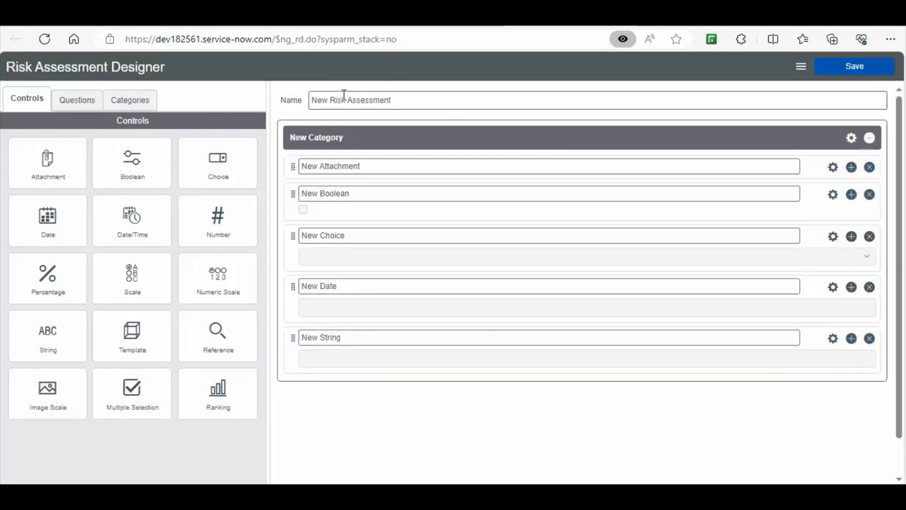
- Append "Demo for" and the person's first name to the assessment's name, and save and publish the assessment
left_click(403, 100)
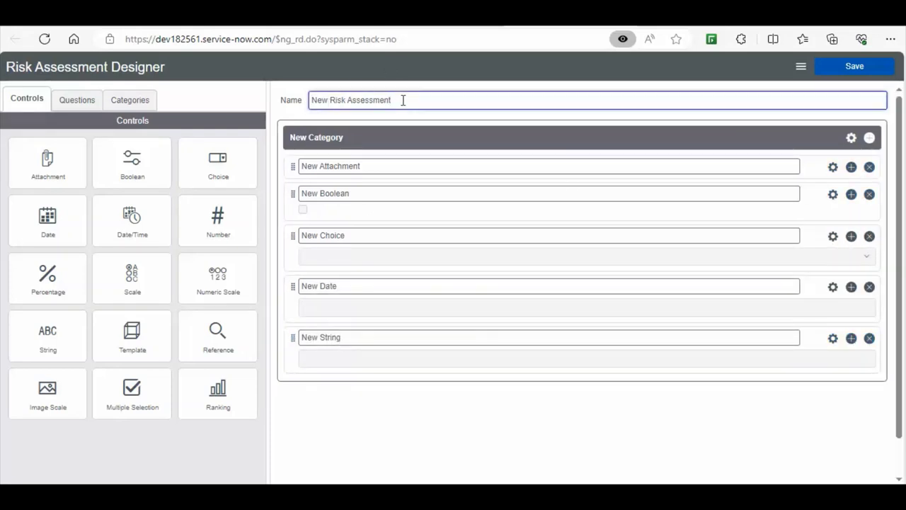
type("Demo for Joseph")
mouse_move(856, 67)
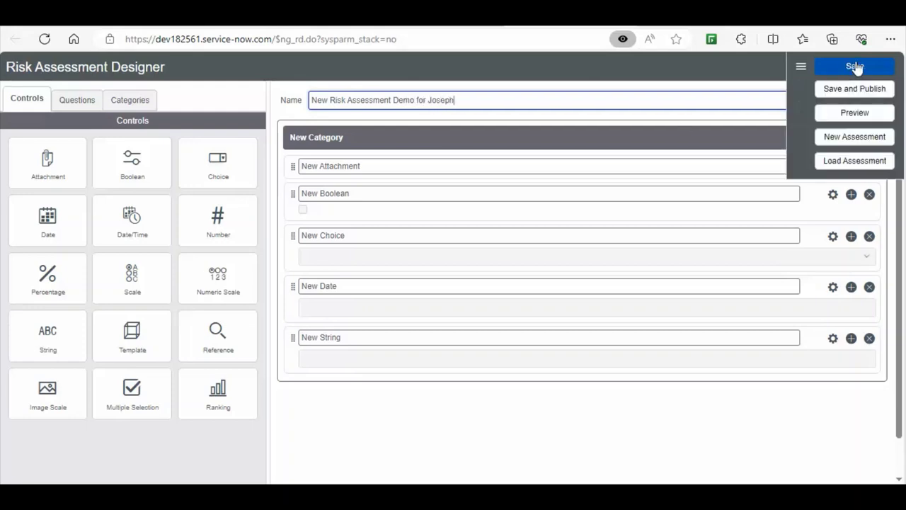
left_click(857, 91)
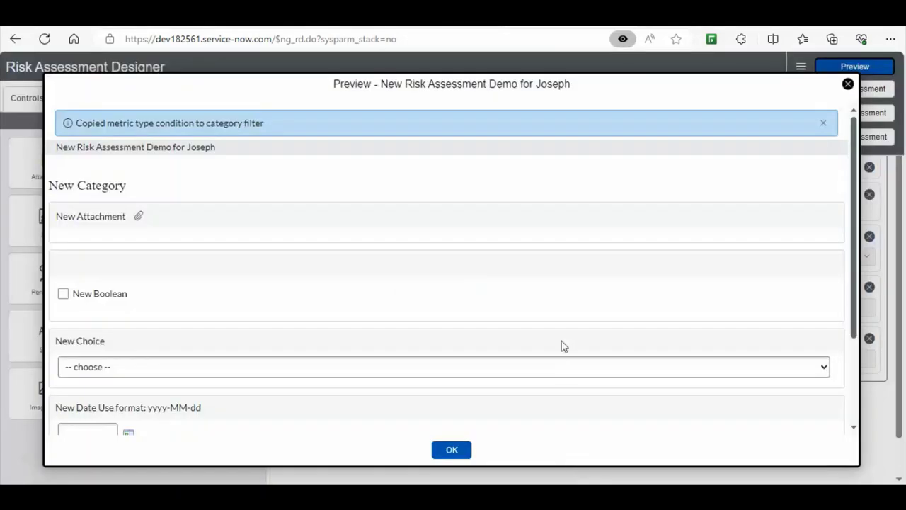
- Preview the published assessment and examine the attachment dialog of the New Attachment question, closing both when done
left_click(847, 86)
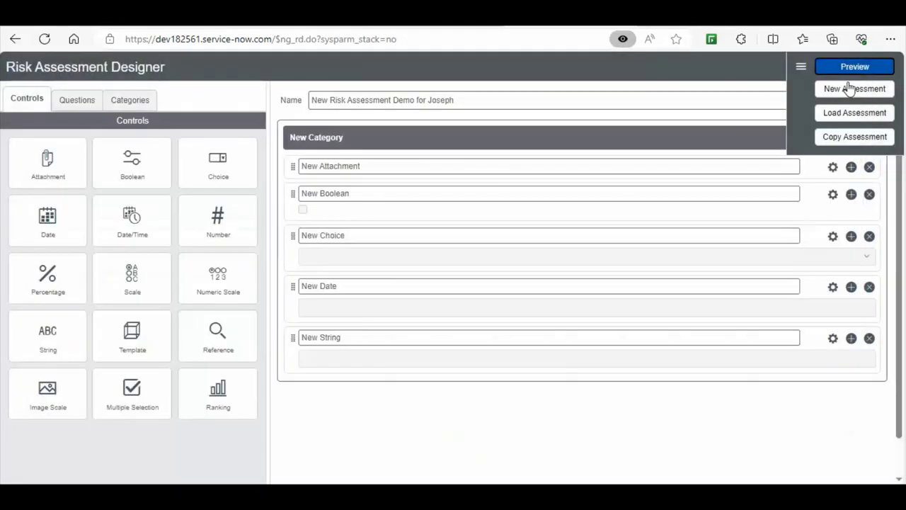
left_click(840, 71)
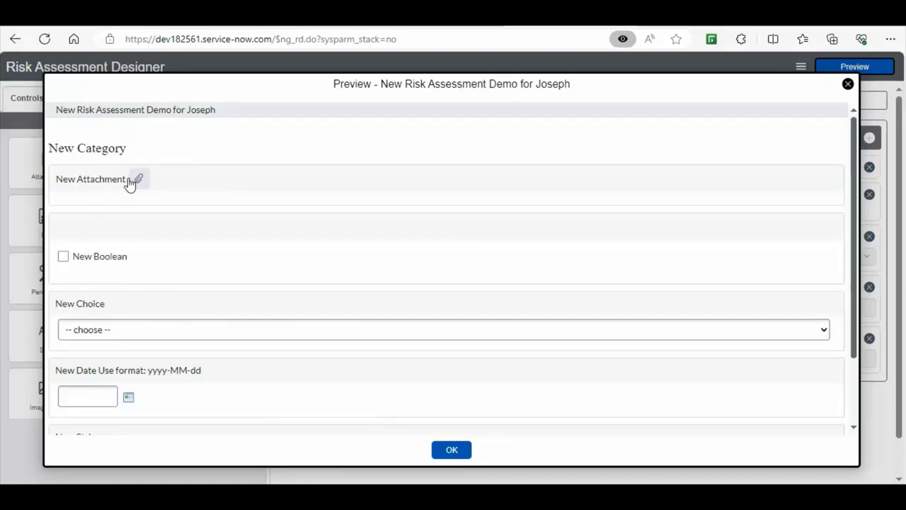
left_click(133, 182)
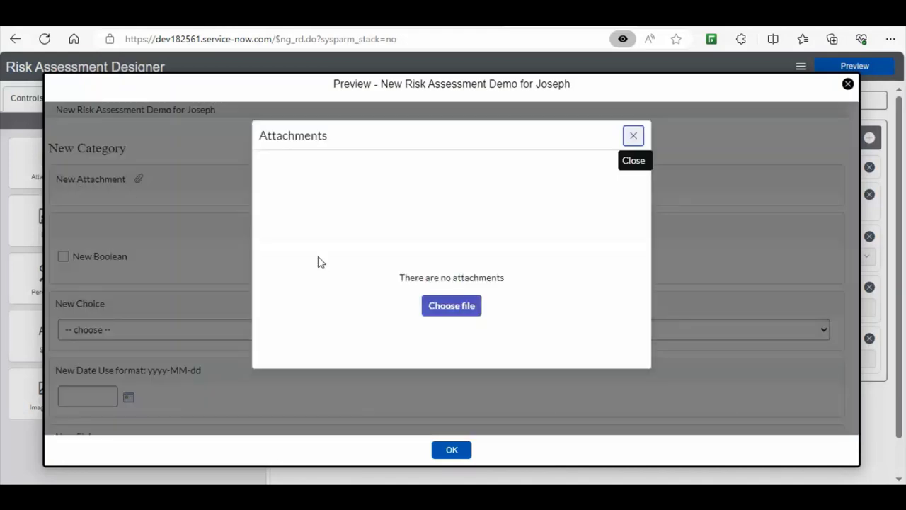
left_click(635, 136)
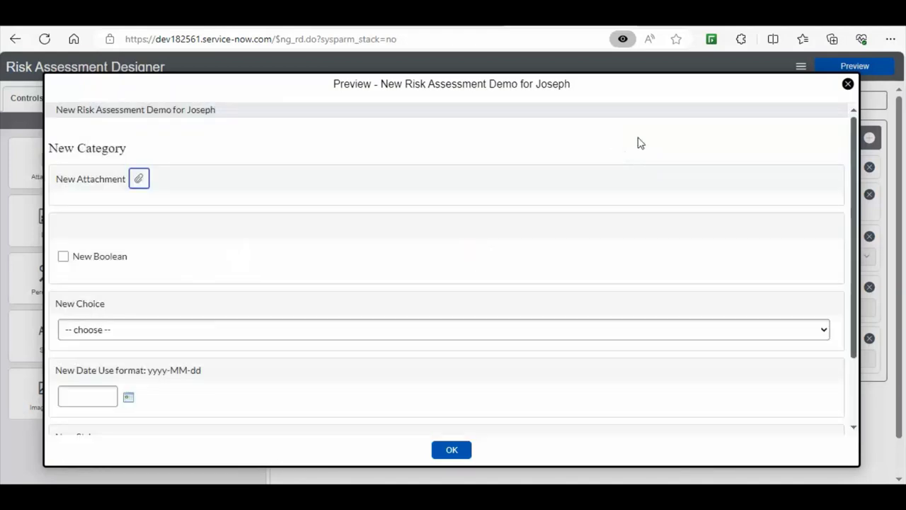
left_click(457, 449)
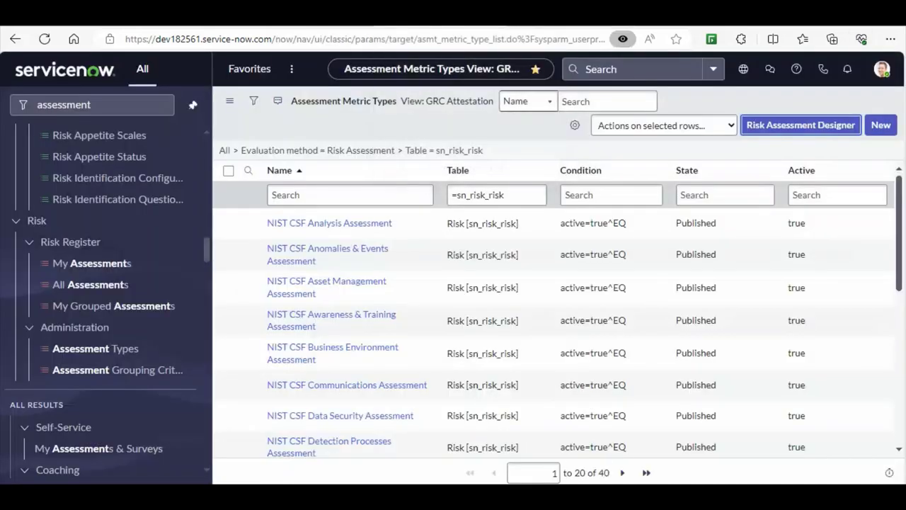
- Refresh the risk Assessment Metric Types list and open All Assessments under Risk Register
left_click(468, 151)
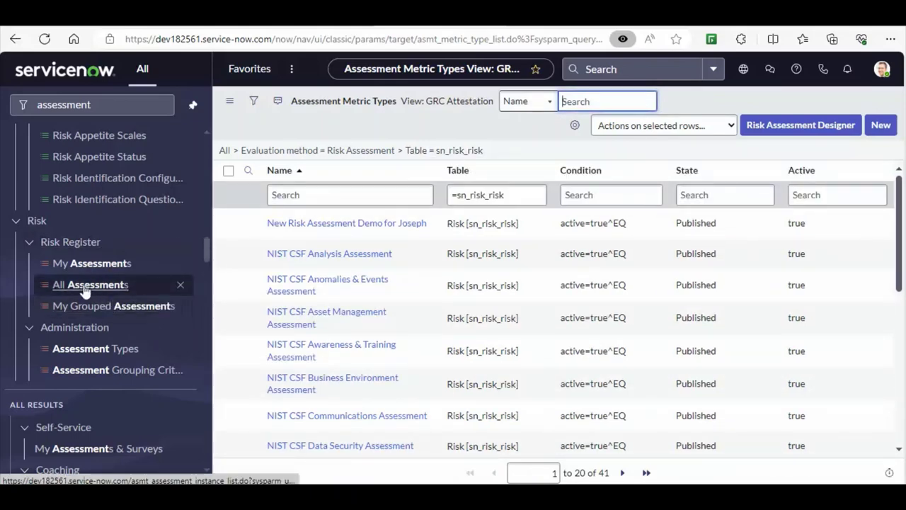
left_click(85, 287)
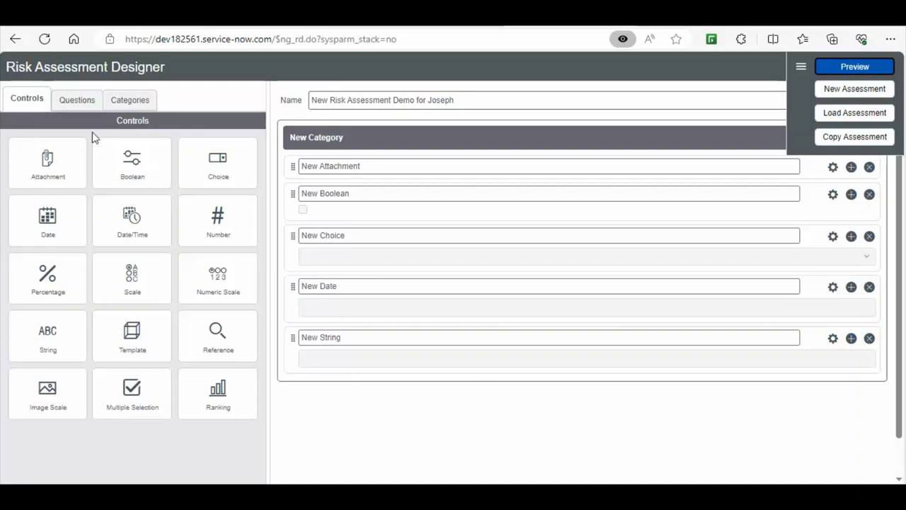
- Try filtering the Risk Assessment Designer's Questions by text beginning "What is", and clear the filter
left_click(71, 102)
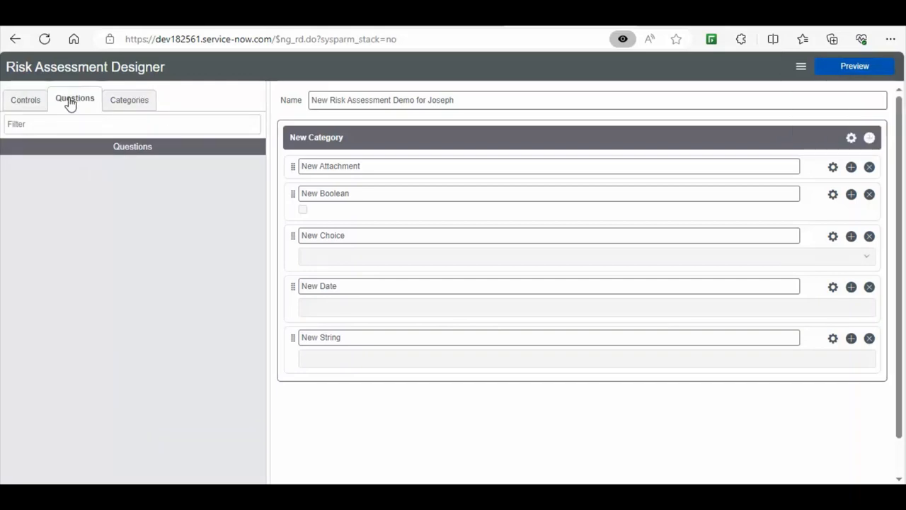
left_click(68, 124)
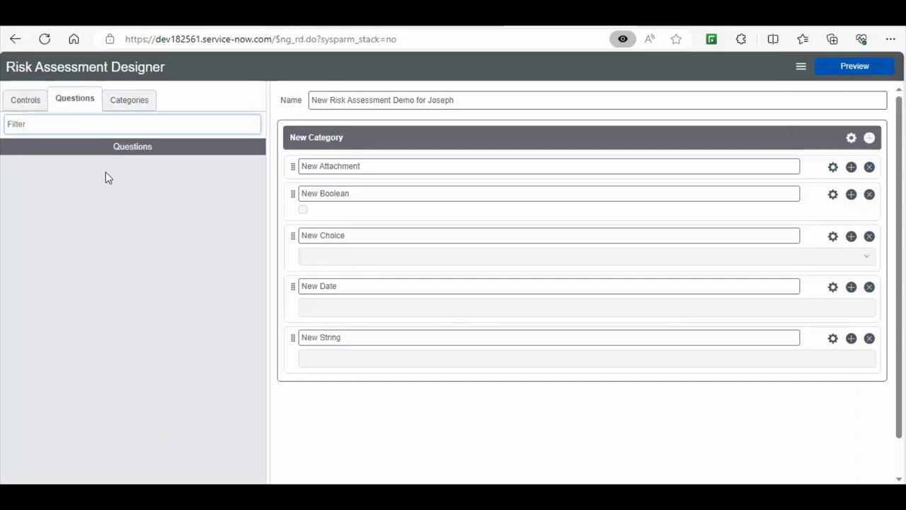
type("What is uc")
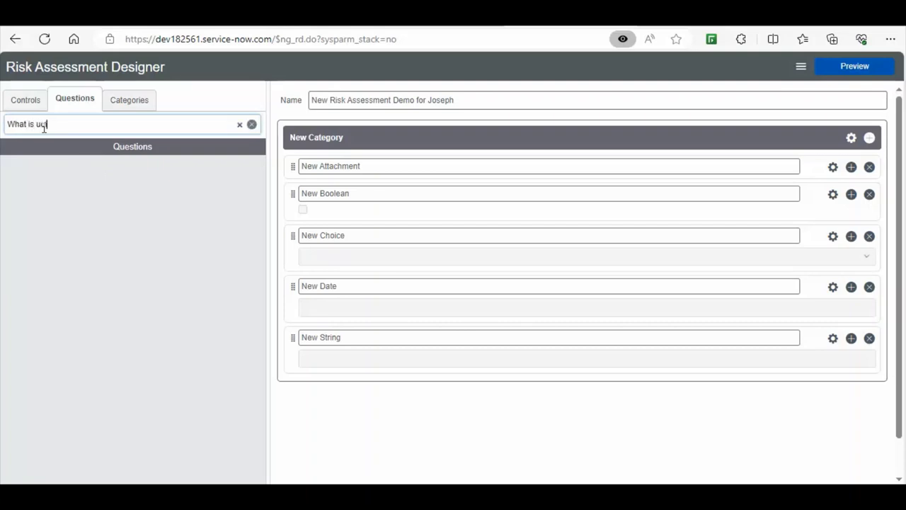
type("r name")
double_click(44, 125)
type("Your")
left_click(45, 125)
key("Escape")
key("BackSpace")
type("o")
left_click(252, 125)
left_click(164, 124)
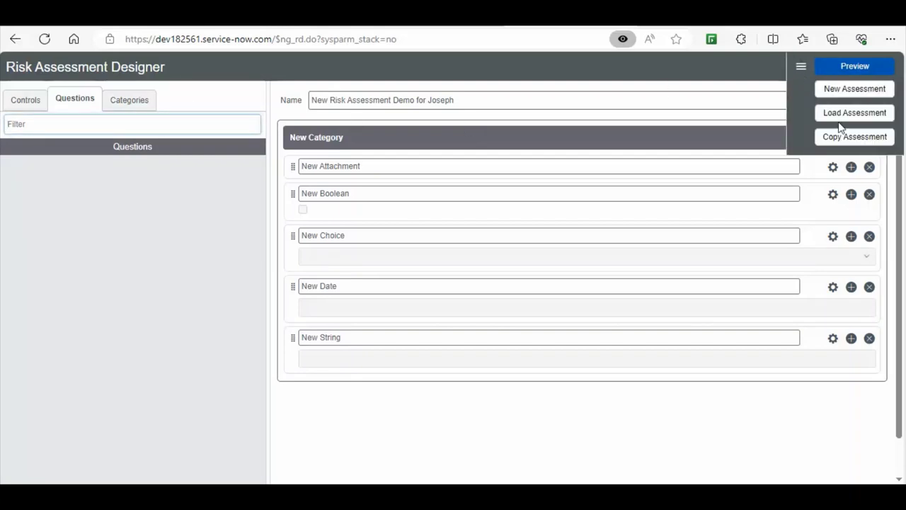
- Look through the designer's Categories, Questions and Controls libraries
left_click(801, 72)
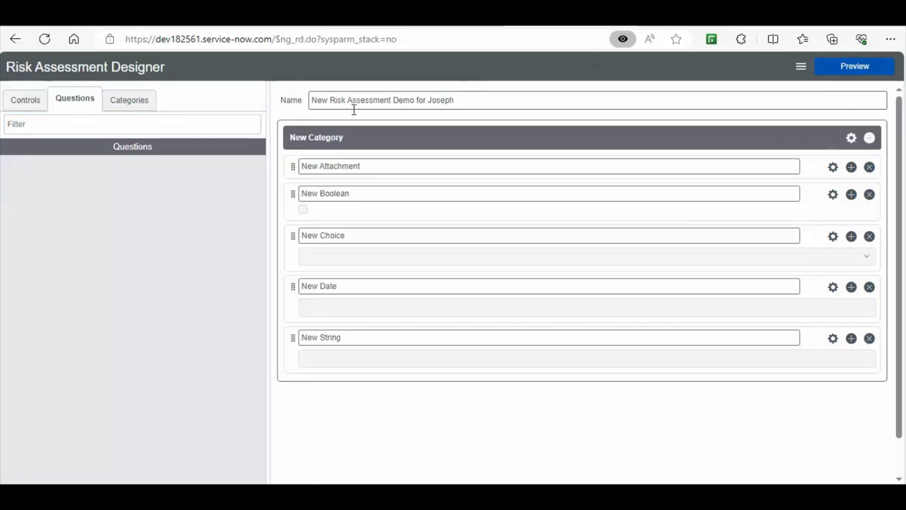
left_click(142, 107)
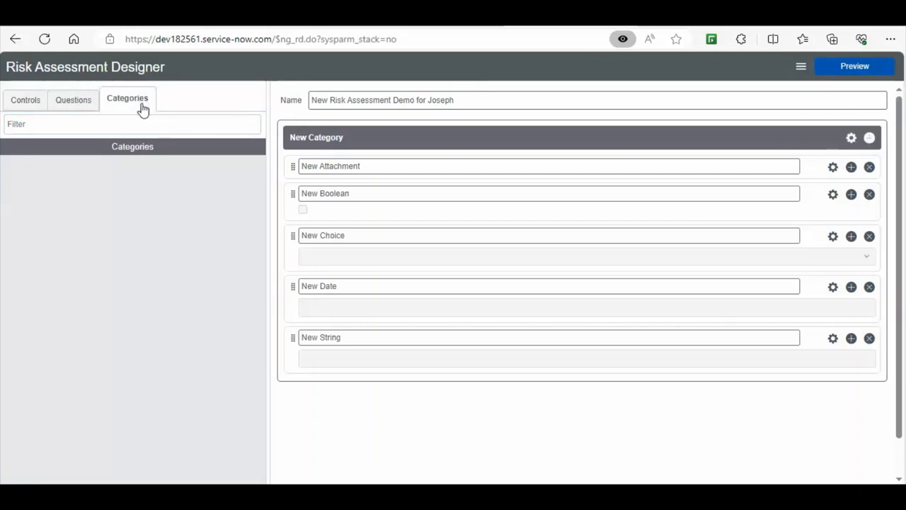
left_click(76, 105)
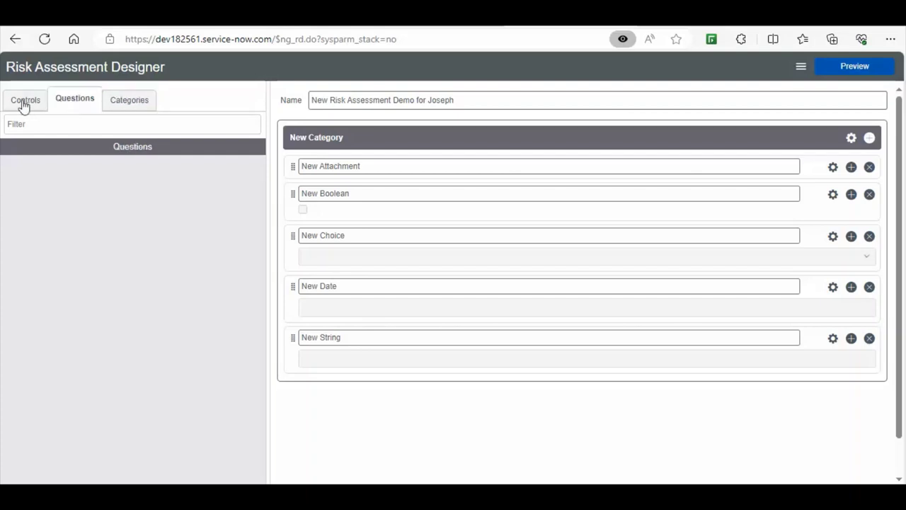
left_click(24, 104)
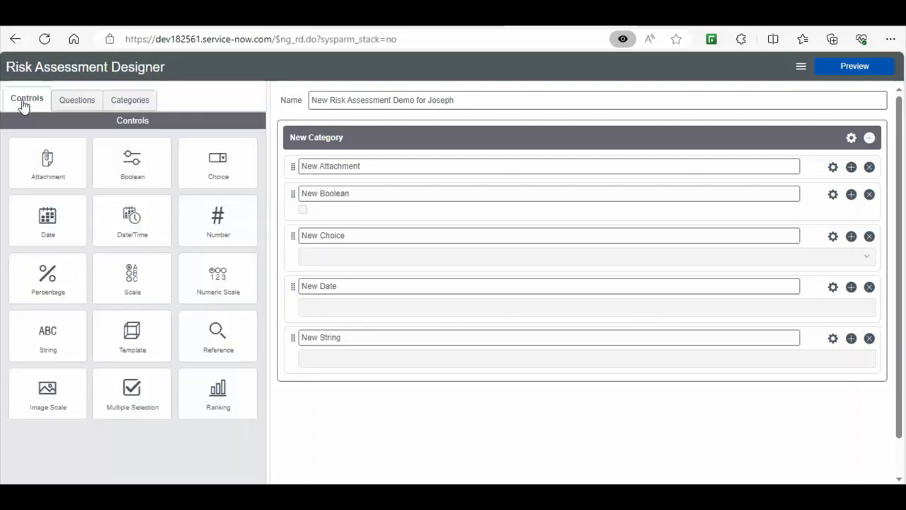
left_click(60, 104)
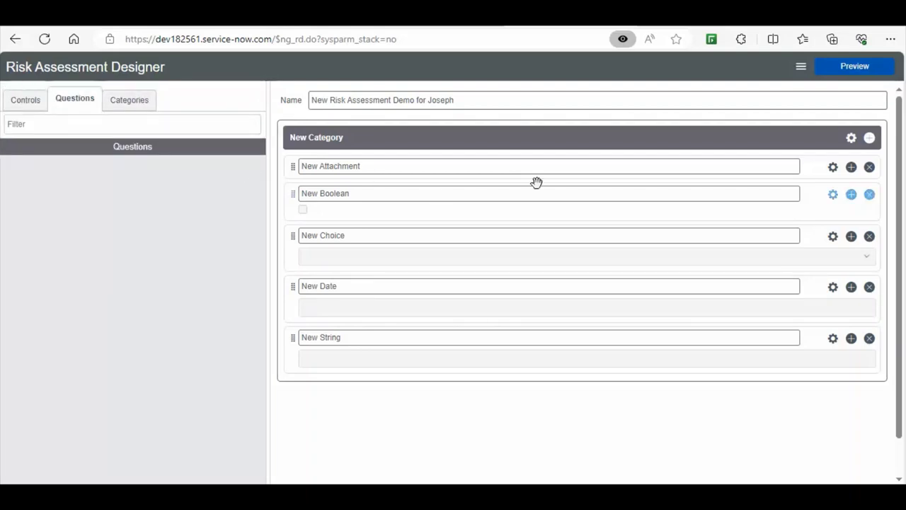
- Add a second category below the existing one and reload the designer page, discarding the unsaved change
left_click(869, 138)
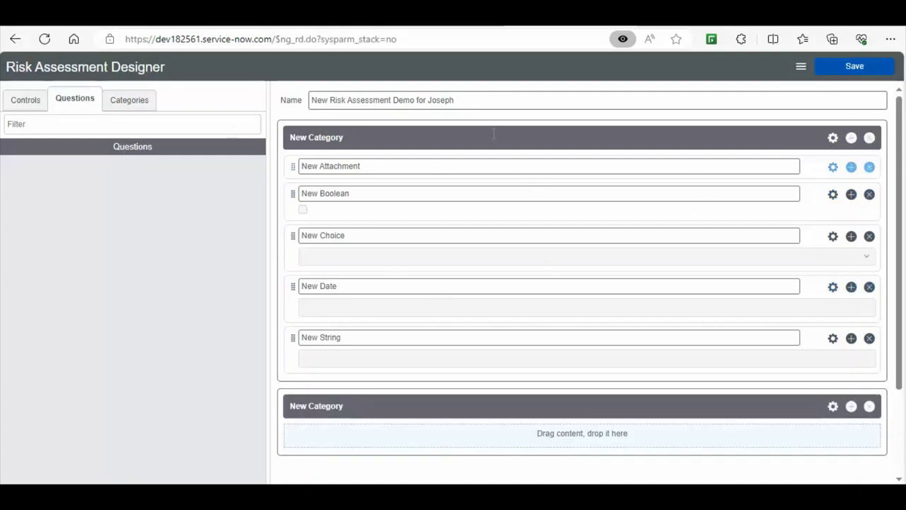
right_click(514, 76)
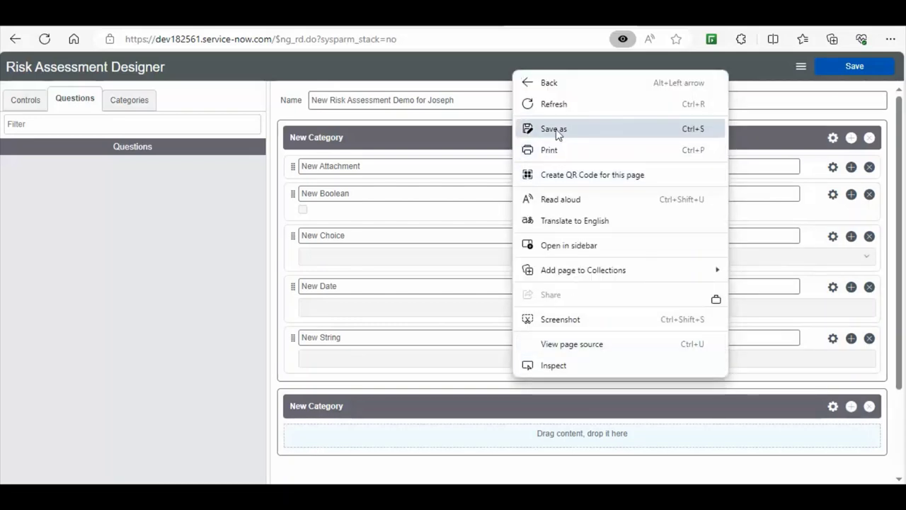
left_click(543, 107)
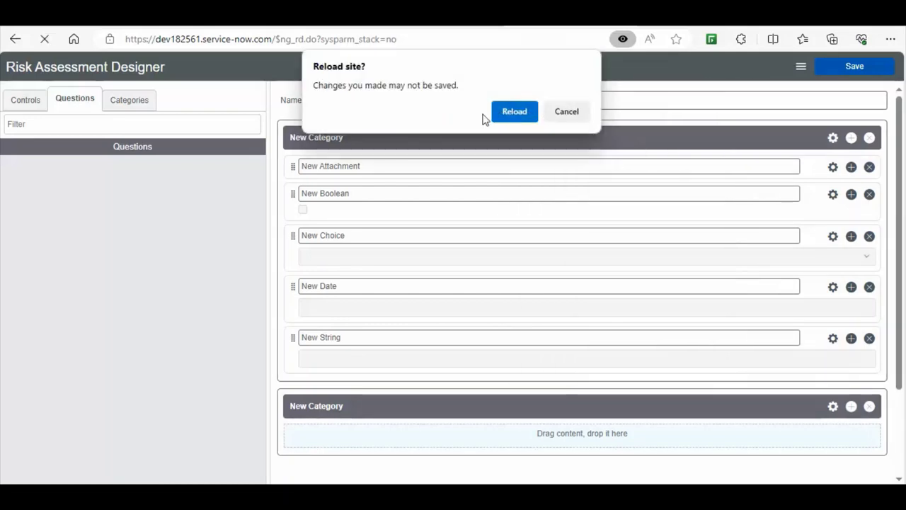
left_click(505, 115)
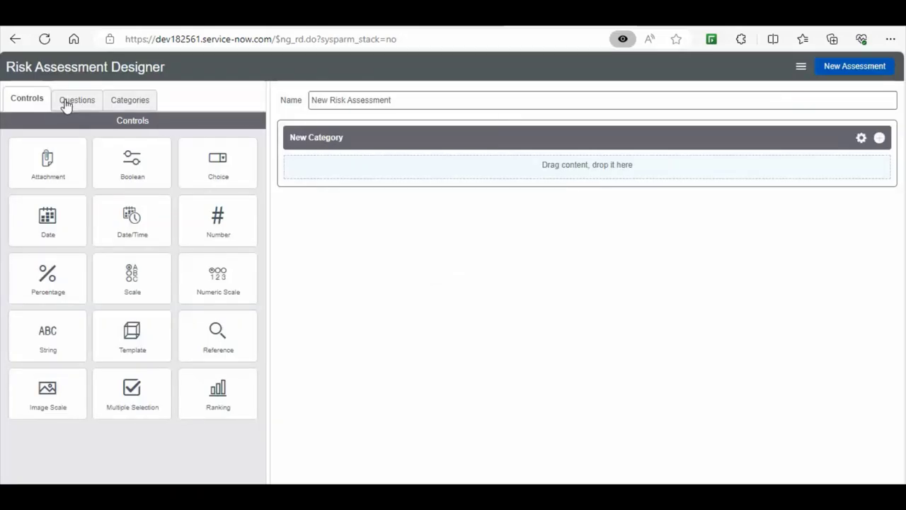
- Check the Questions and Categories libraries in the reloaded designer
left_click(66, 104)
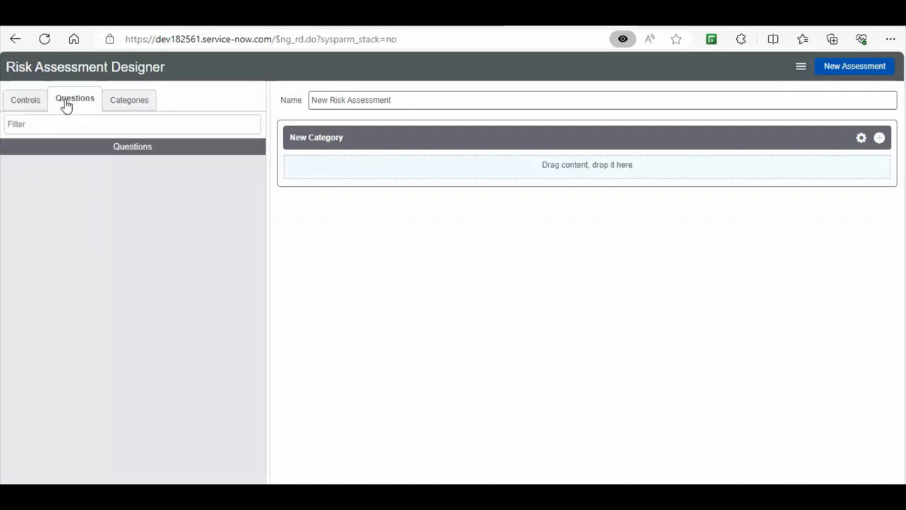
left_click(126, 108)
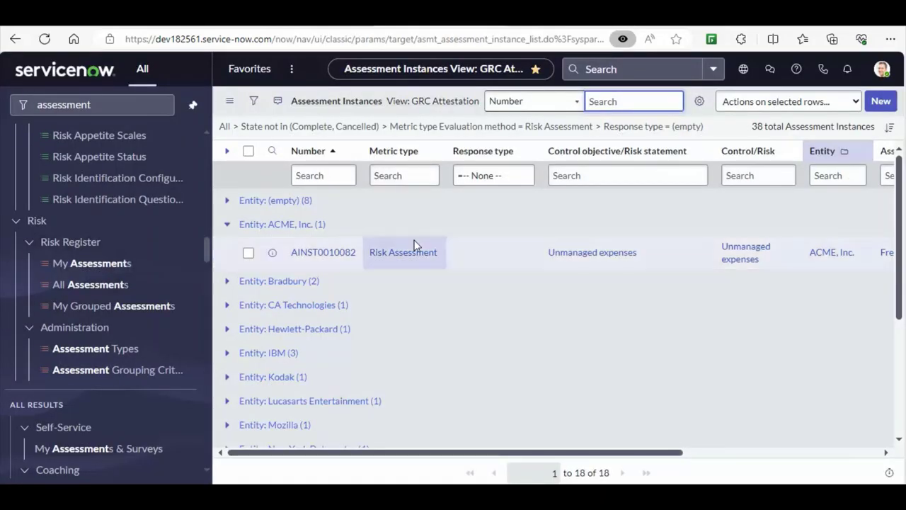
- Reopen All Assessments under Risk Register and review the assessment instances in the group with an empty entity
left_click(80, 286)
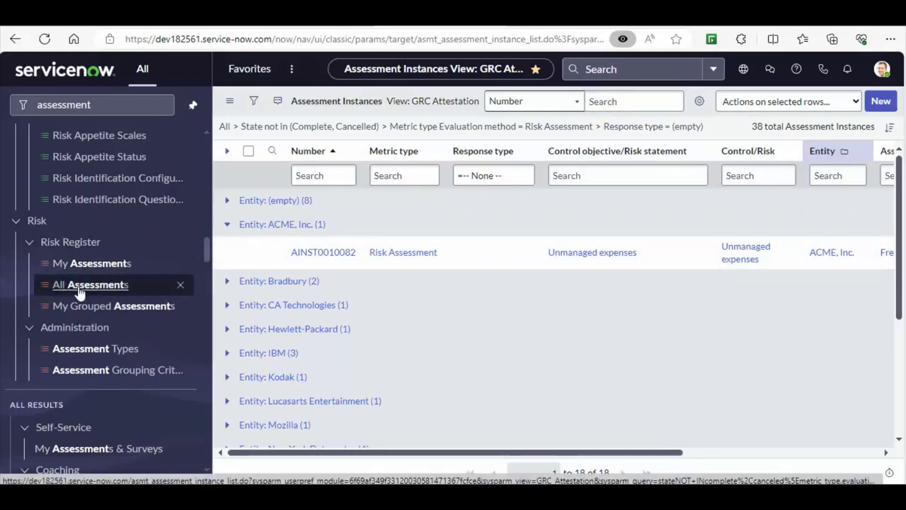
left_click(80, 290)
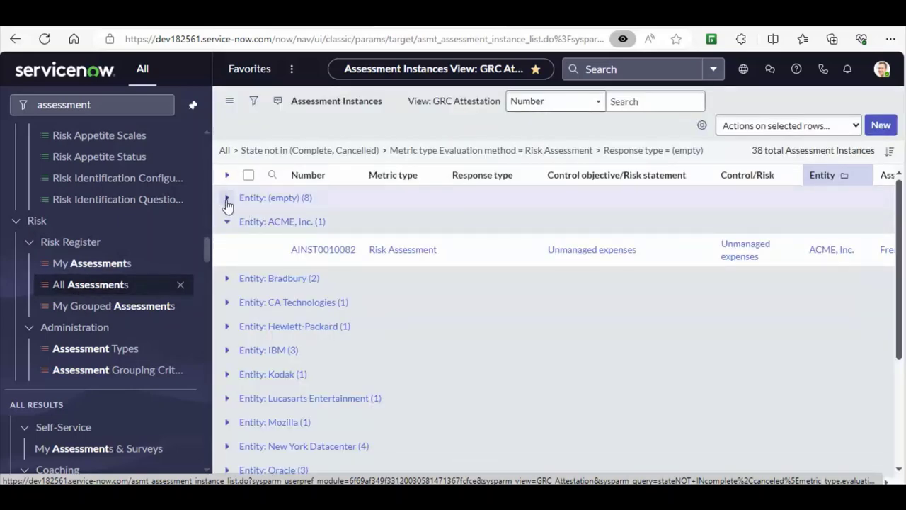
left_click(227, 202)
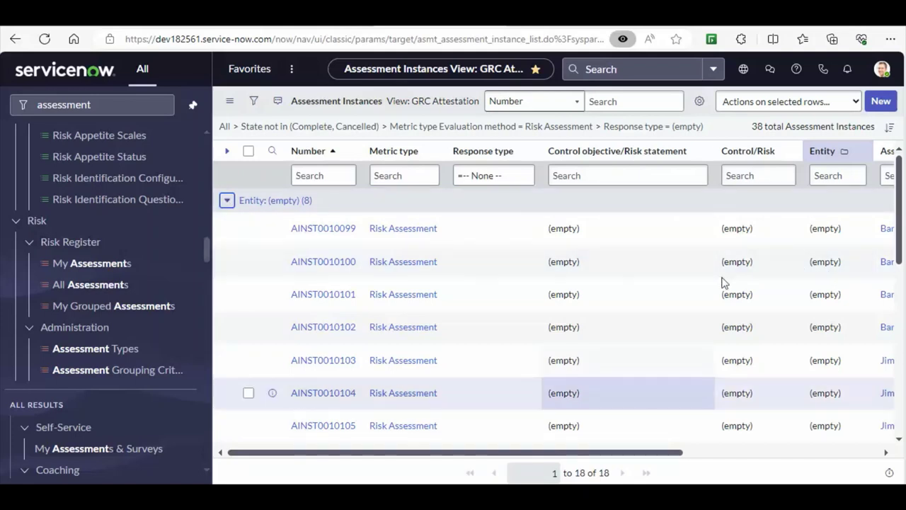
left_click_drag(902, 280, 890, 459)
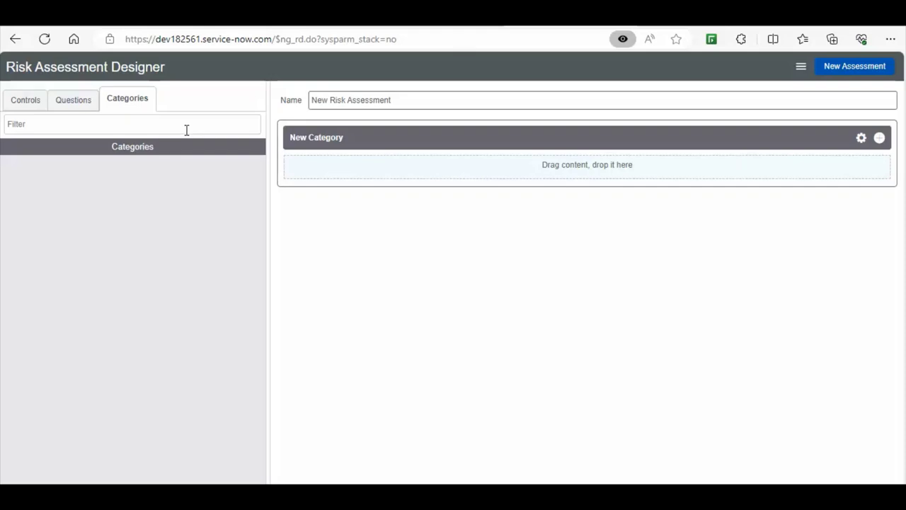
- Recheck the designer's Questions library and open the Assessment Types list under Risk Administration
left_click(61, 102)
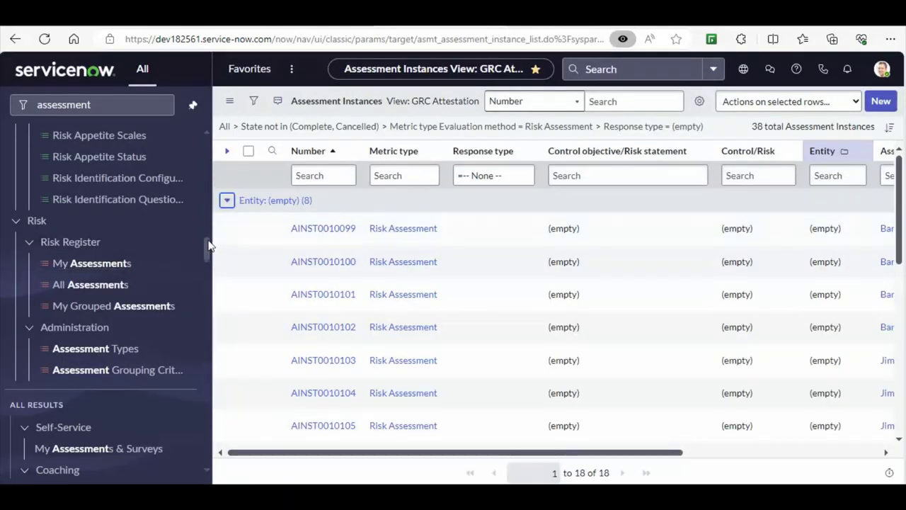
scroll(208, 247, "down", 1)
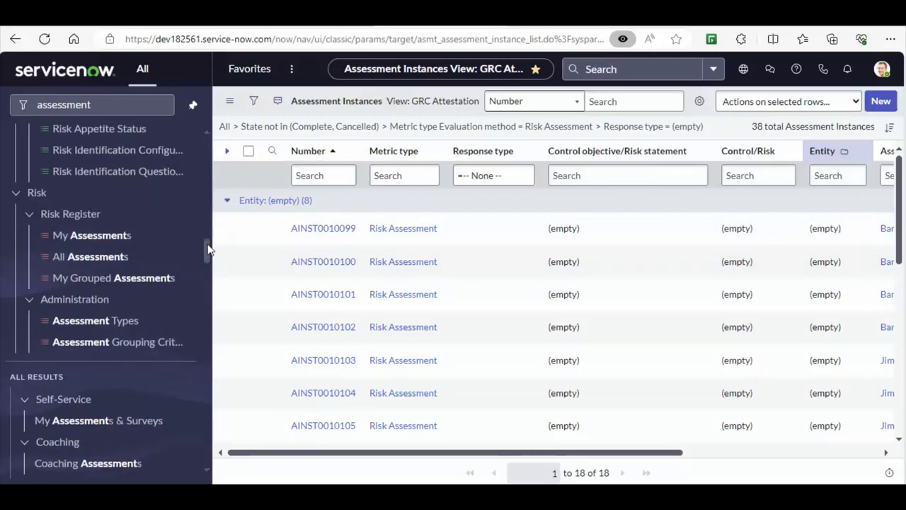
left_click(109, 326)
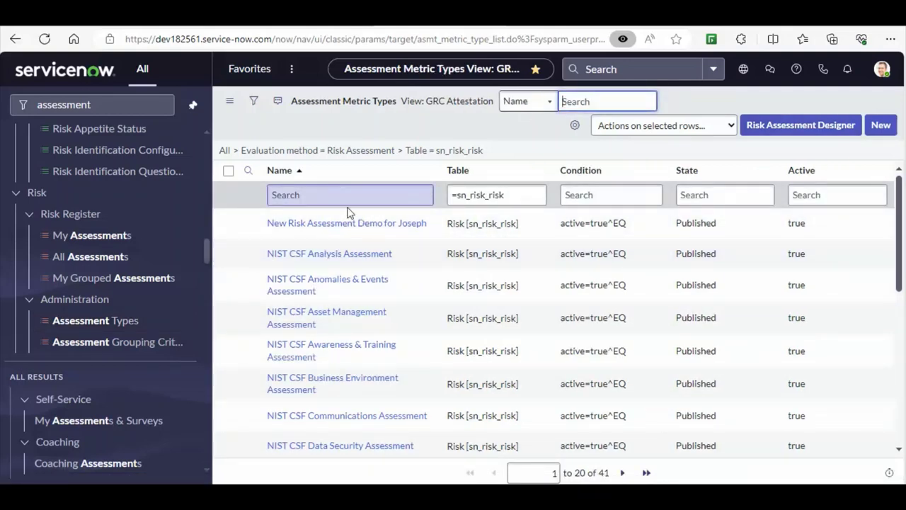
- Open the demo risk assessment type first in the list and examine its duration, condition, metric categories and assessable records
left_click(310, 225)
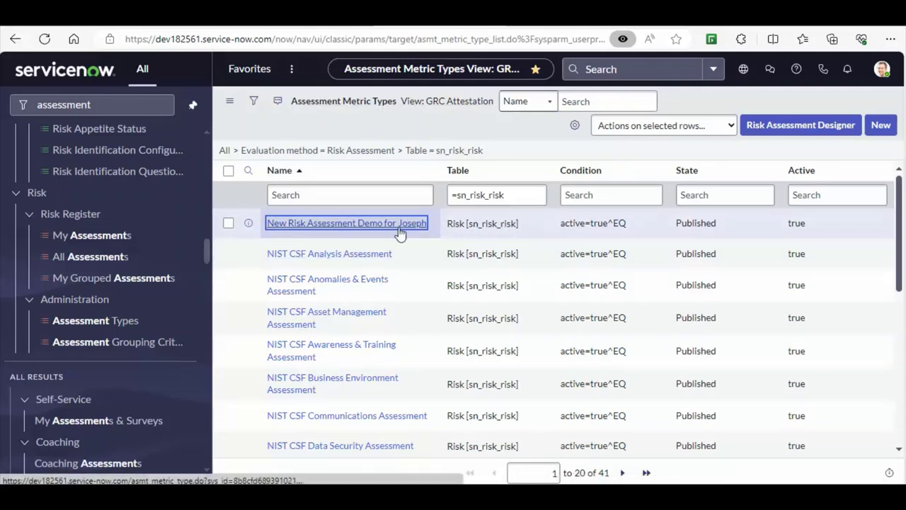
left_click(347, 223)
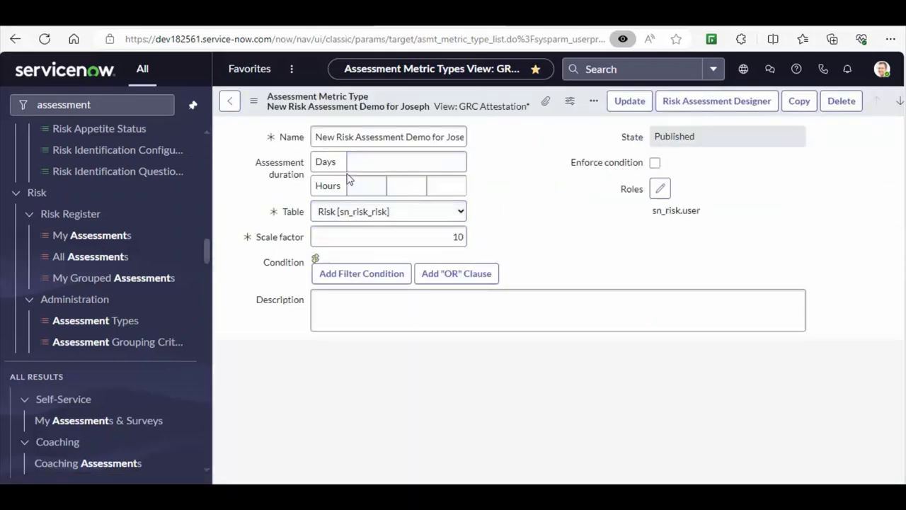
left_click(369, 167)
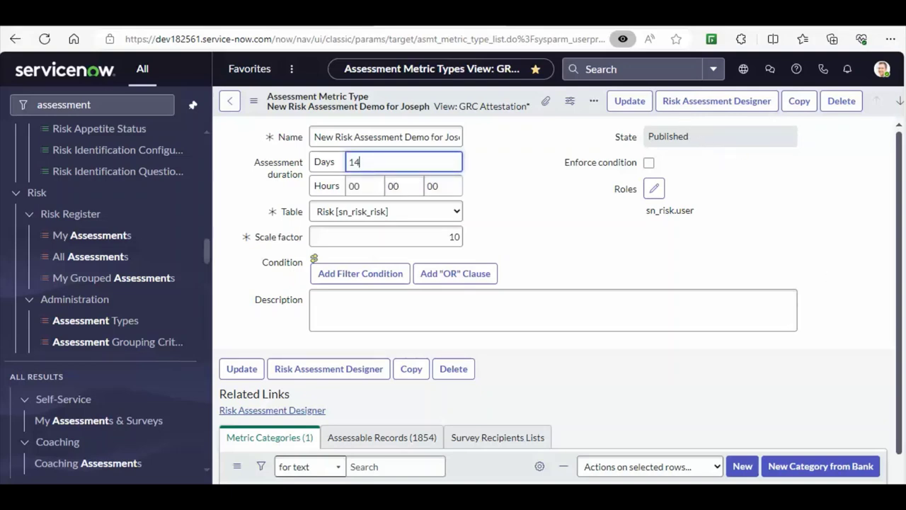
scroll(614, 136, "down", 2)
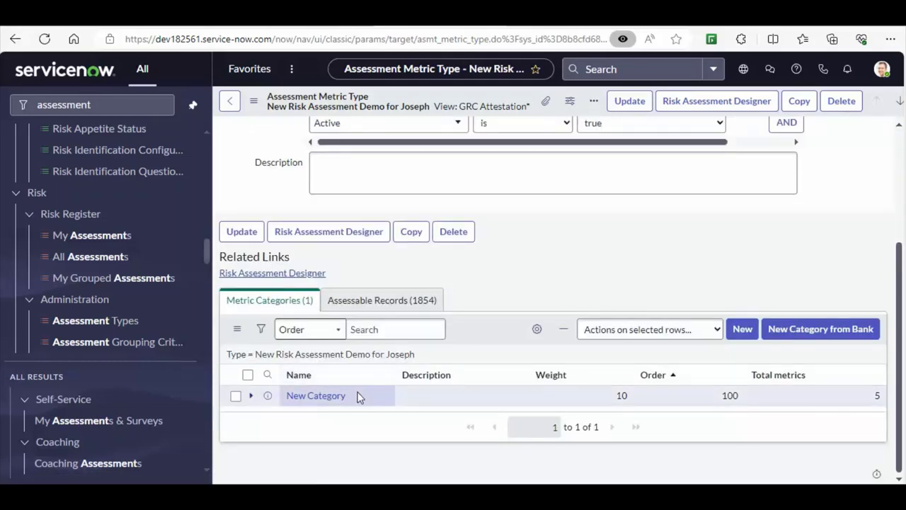
left_click(388, 303)
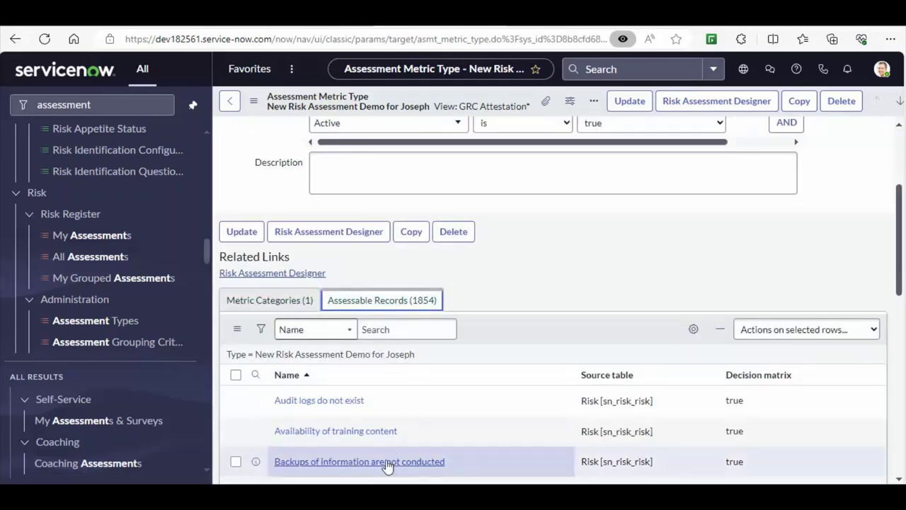
left_click(262, 300)
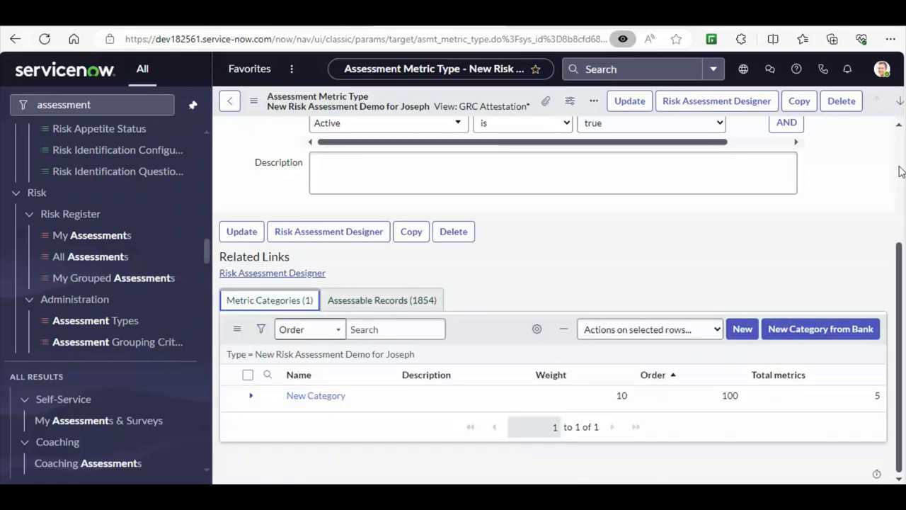
scroll(901, 172, "up", 3)
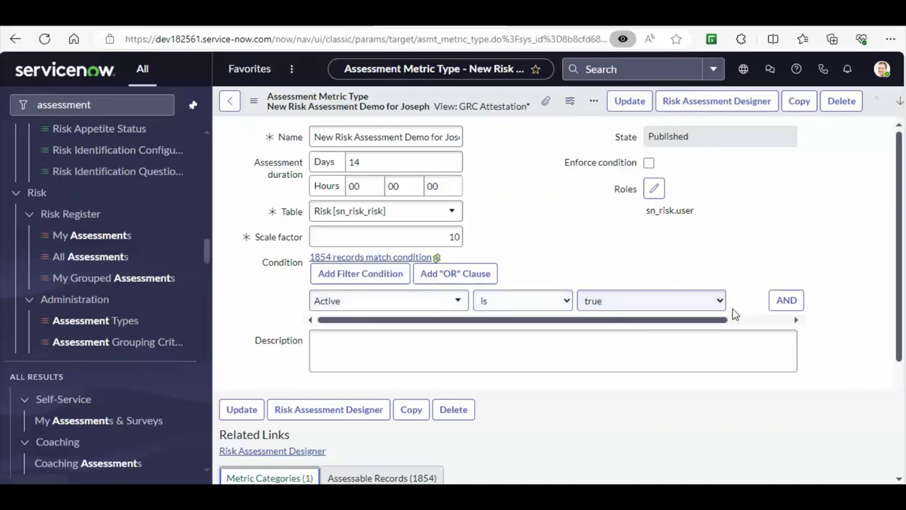
- Check My Assessments & Surveys under Self-Service and filter the application navigator for "RISK"
left_click(254, 103)
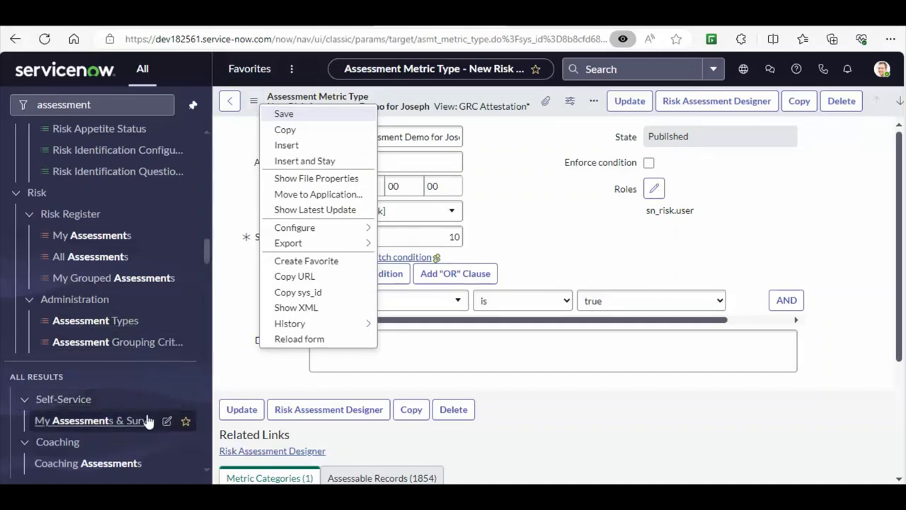
left_click(95, 426)
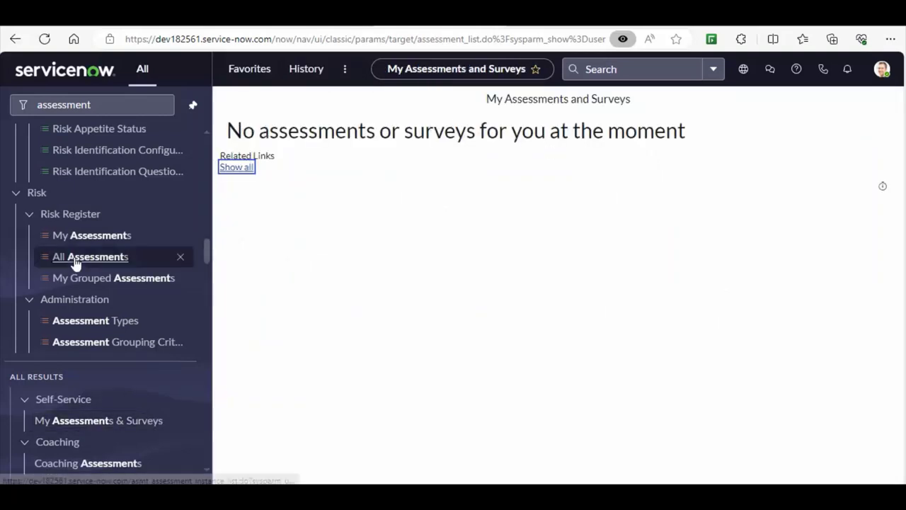
left_click_drag(207, 257, 215, 242)
left_click(129, 105)
double_click(130, 105)
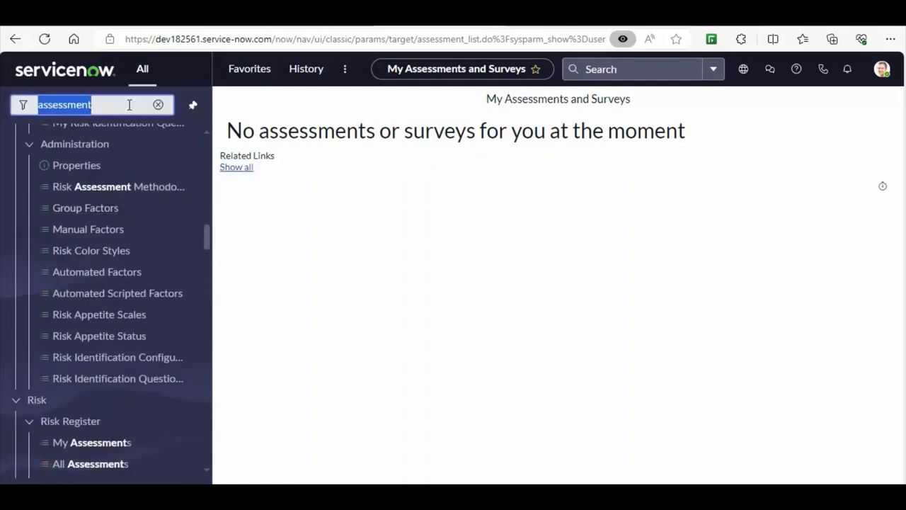
type("RiSK Adm")
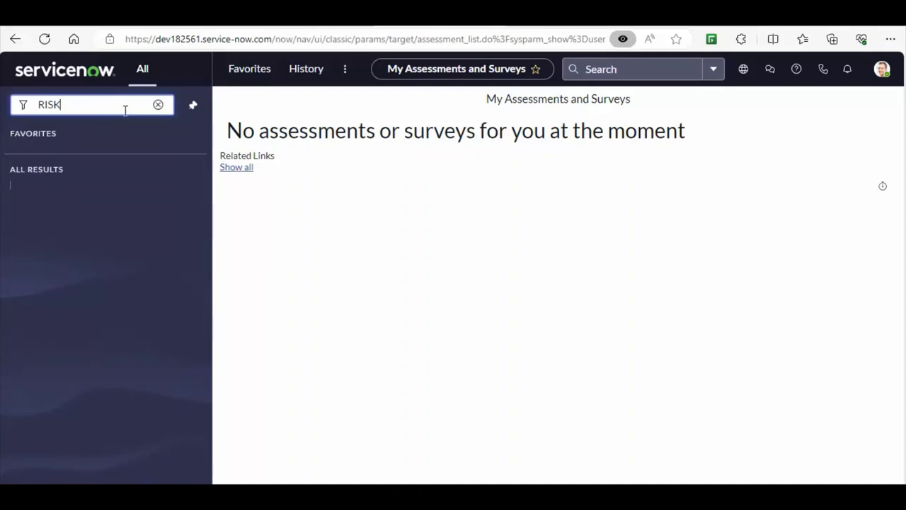
- Open Choices under Risk Administration and expand the Risk/Risk Statement set to review its entries
left_click_drag(205, 151, 201, 287)
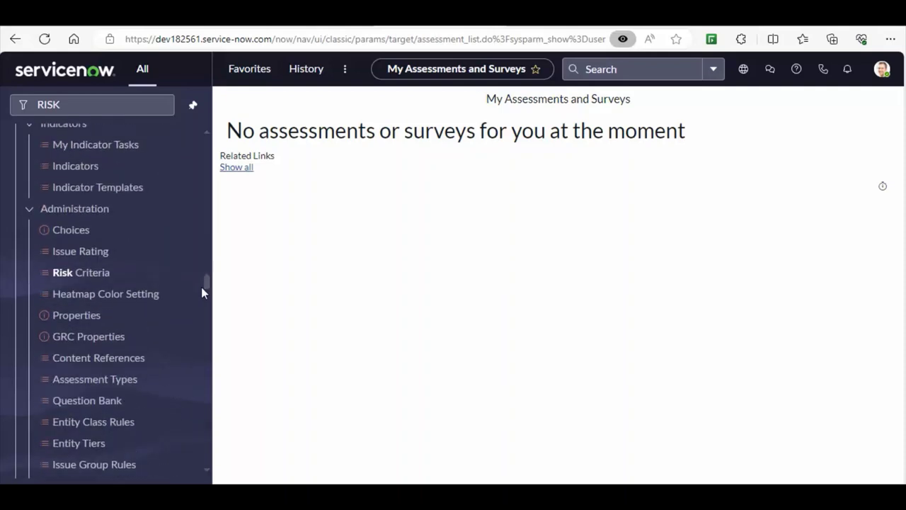
left_click(83, 234)
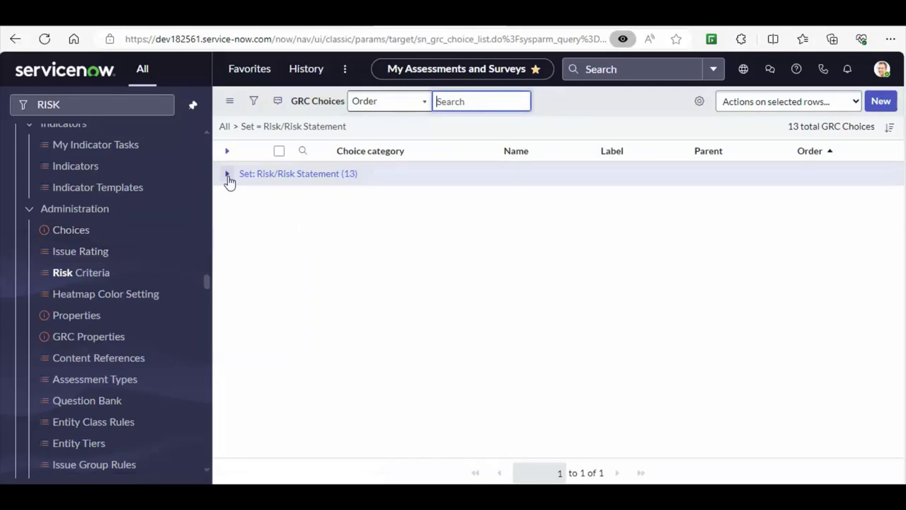
left_click(227, 201)
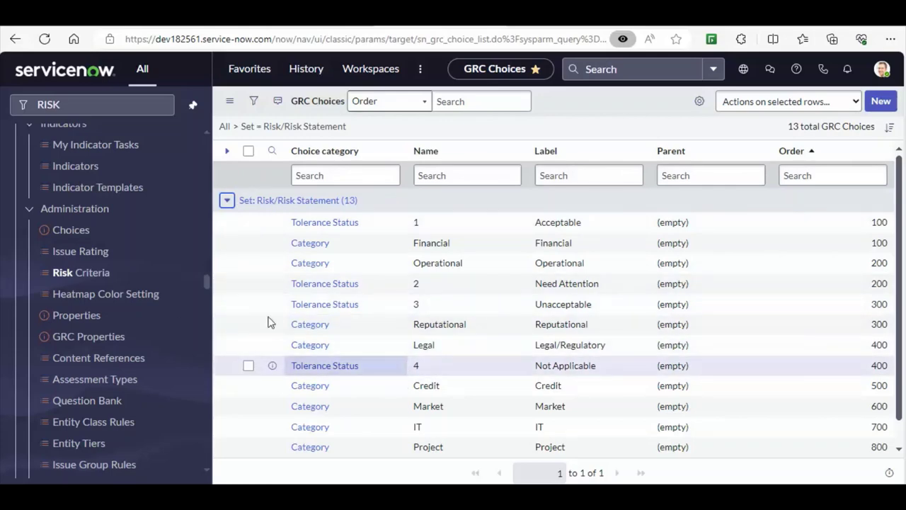
- Review Risk Criteria, Issue Rating, GRC Properties, Question Bank and Assessment Types under Risk Administration
left_click(85, 275)
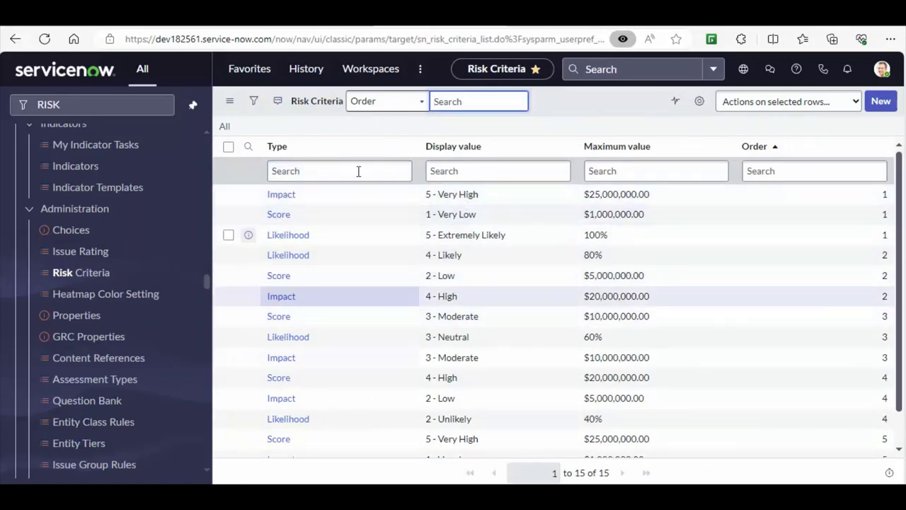
left_click(78, 256)
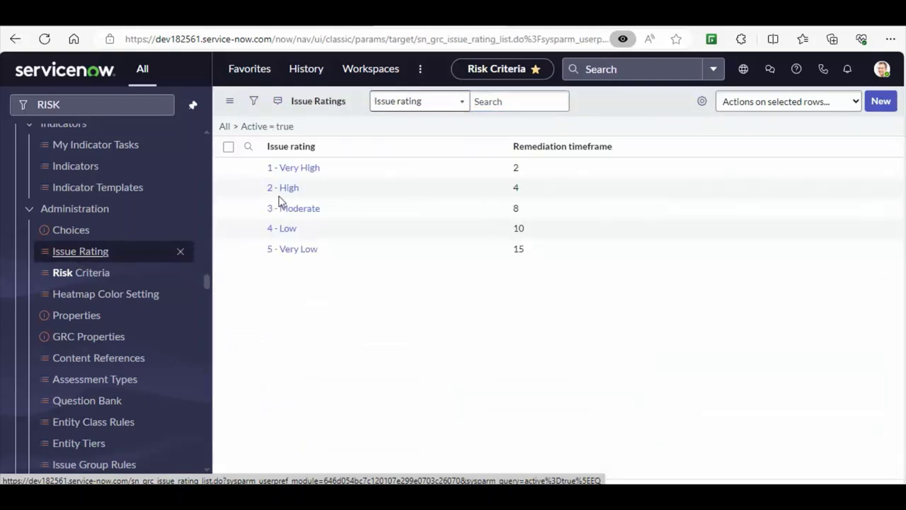
left_click(99, 341)
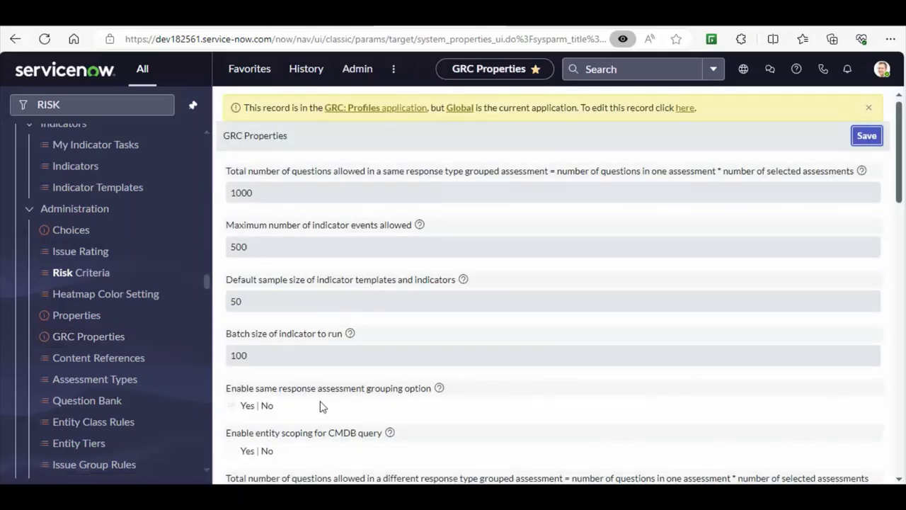
left_click(88, 401)
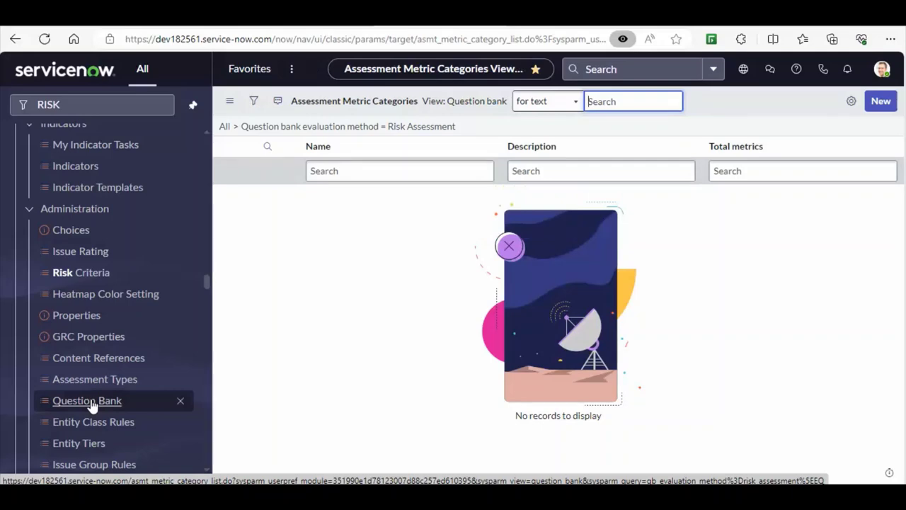
left_click(108, 383)
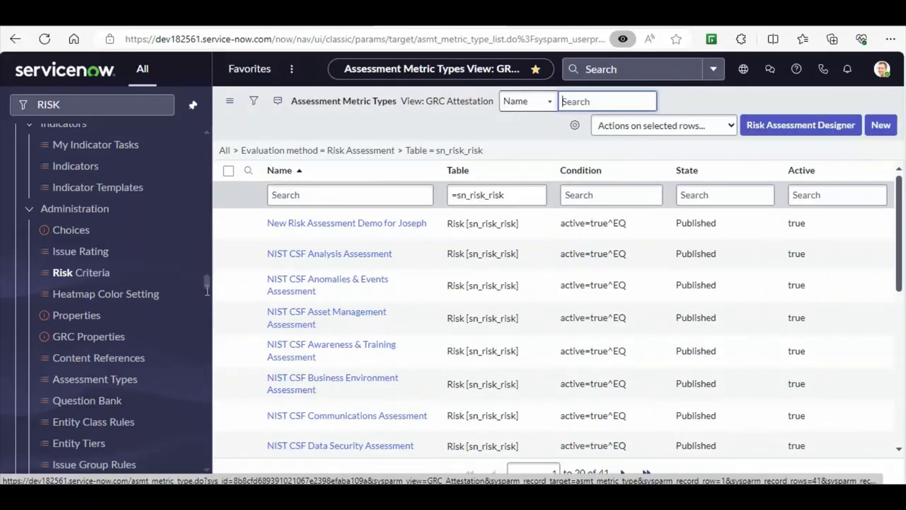
- Go through Issue Group Rules, Entity Tiers, Risk Acceptance and the aggregated risk reports among the Risk modules
scroll(205, 284, "down", 2)
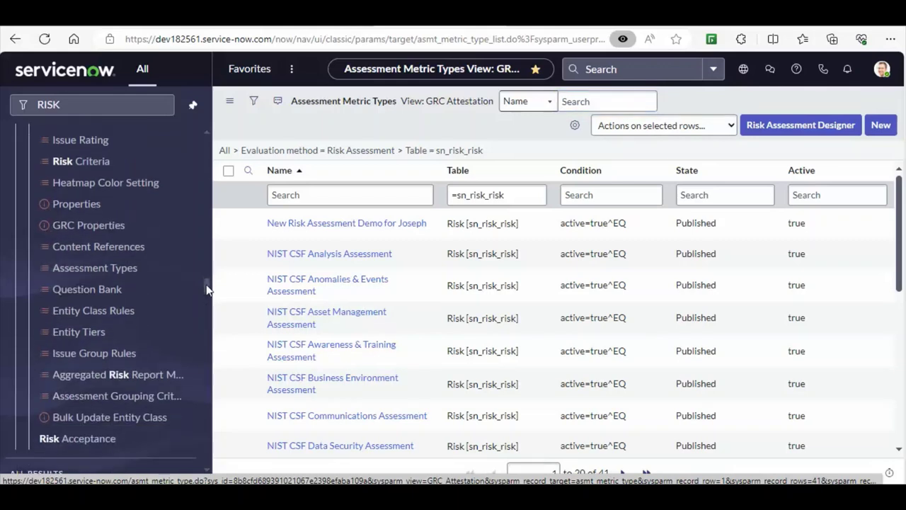
left_click(96, 360)
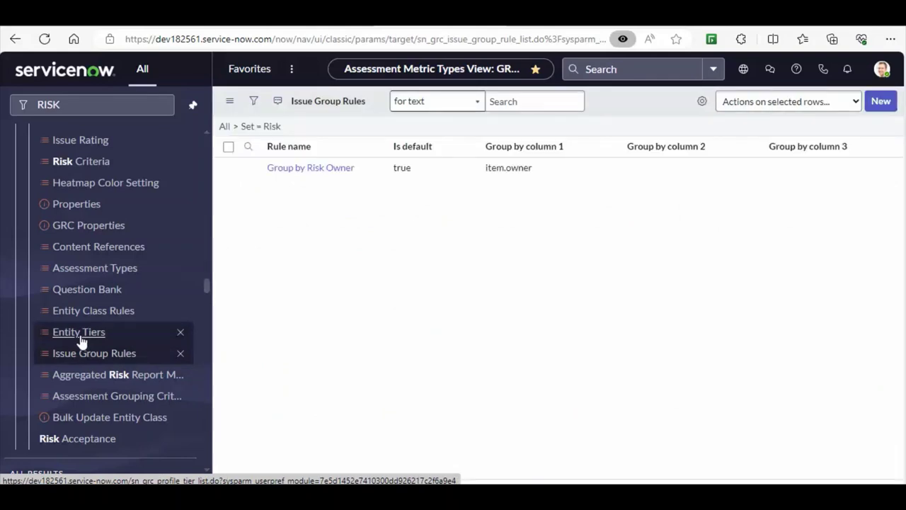
left_click(79, 332)
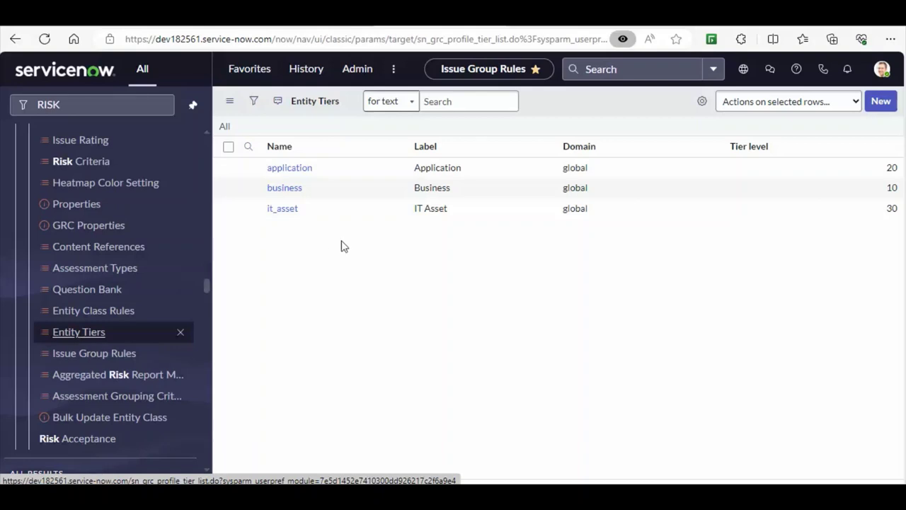
left_click(92, 441)
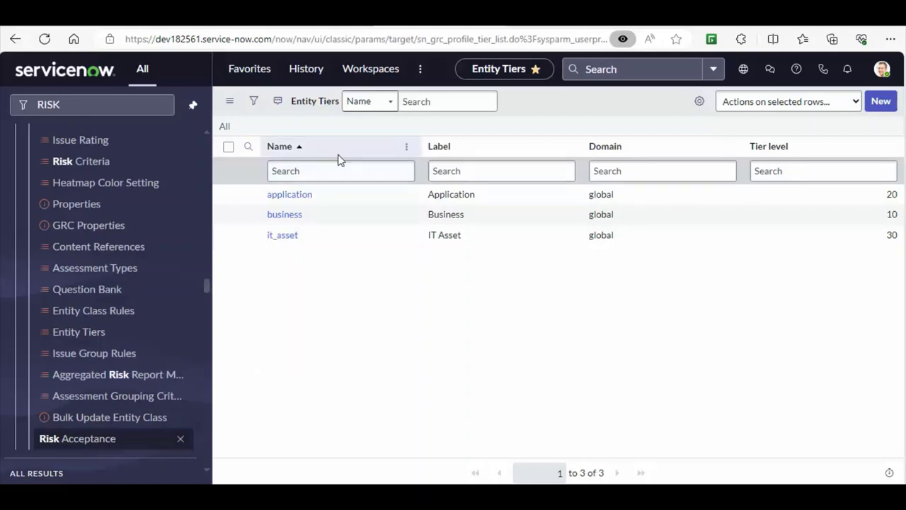
left_click(110, 388)
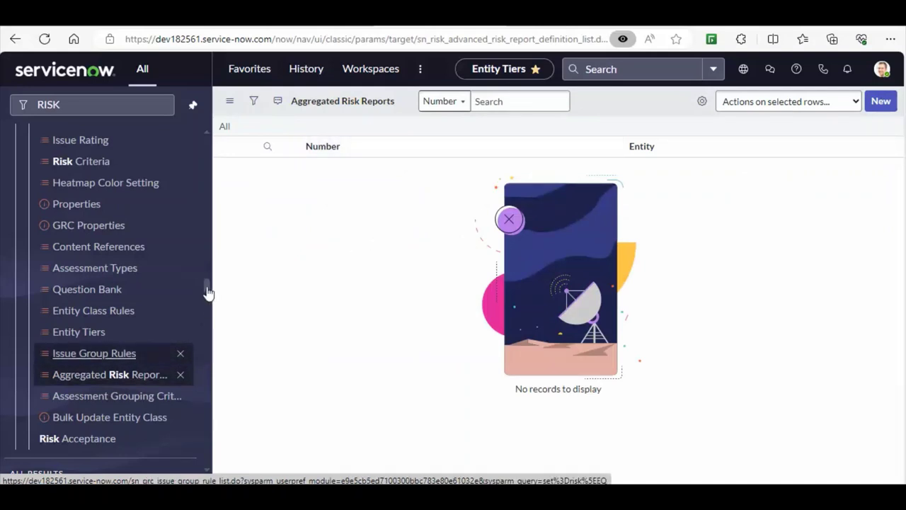
- Find the Advanced GRC Dashboards group and open the Application Risk Dashboard
scroll(206, 289, "down", 3)
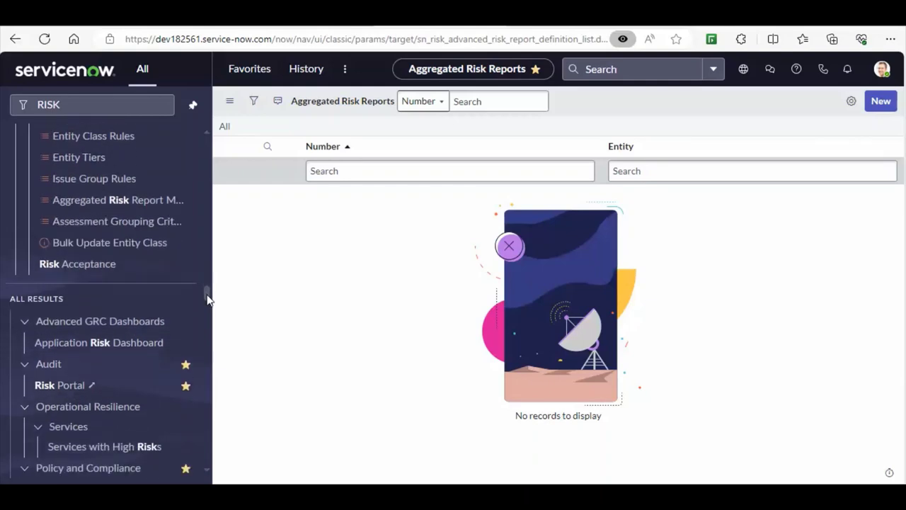
left_click_drag(206, 296, 206, 298)
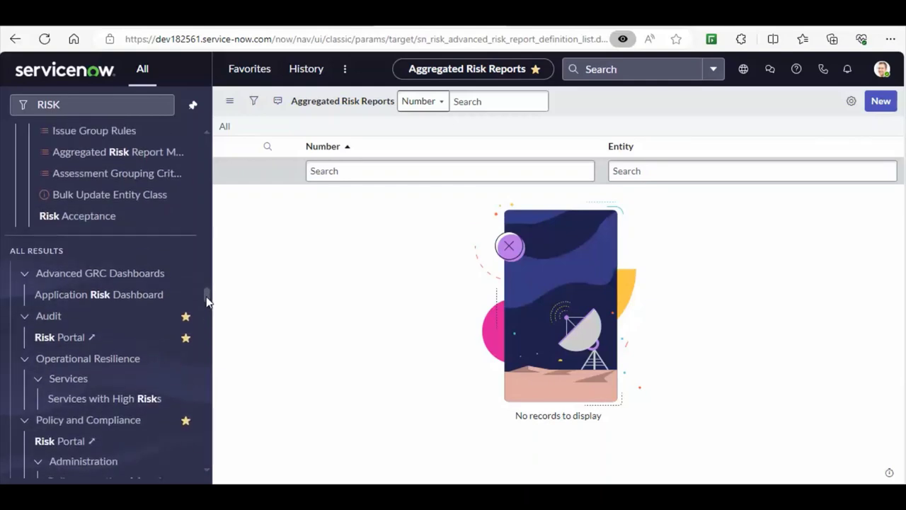
left_click(128, 296)
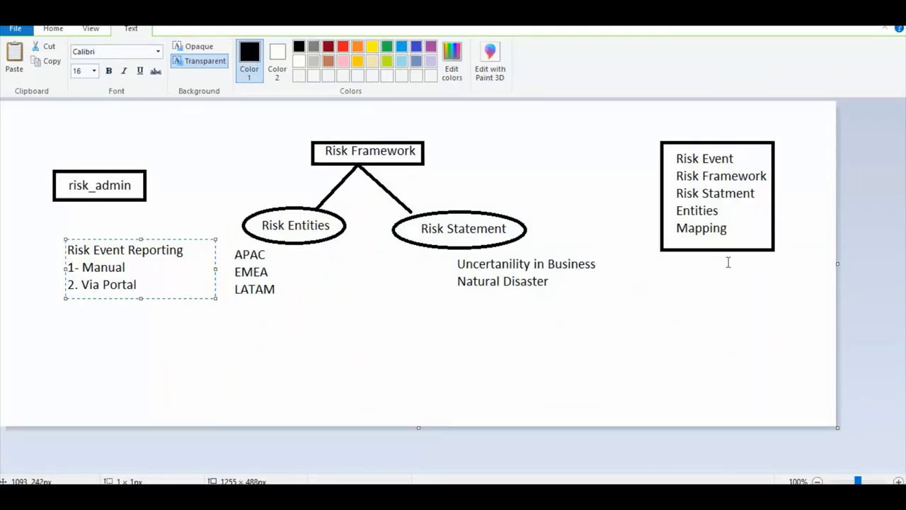
- In Paint, add the text "Risk Assesment and Types" and "Risk Administration" beneath the box ending in Mapping
left_click(668, 299)
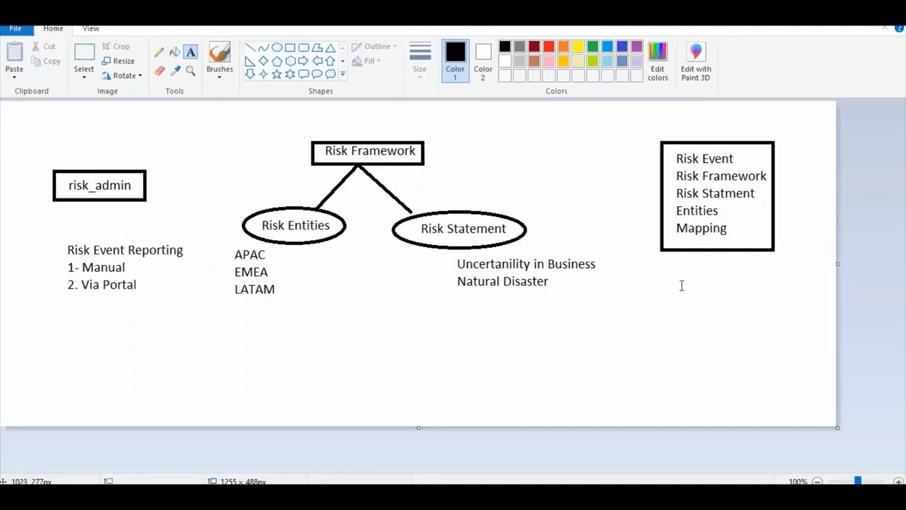
left_click(682, 285)
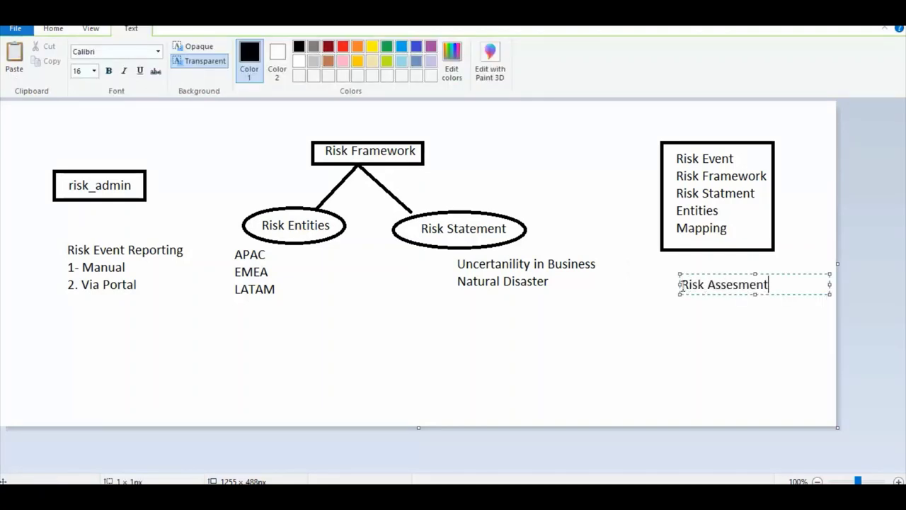
type("Risk Assesment and Types")
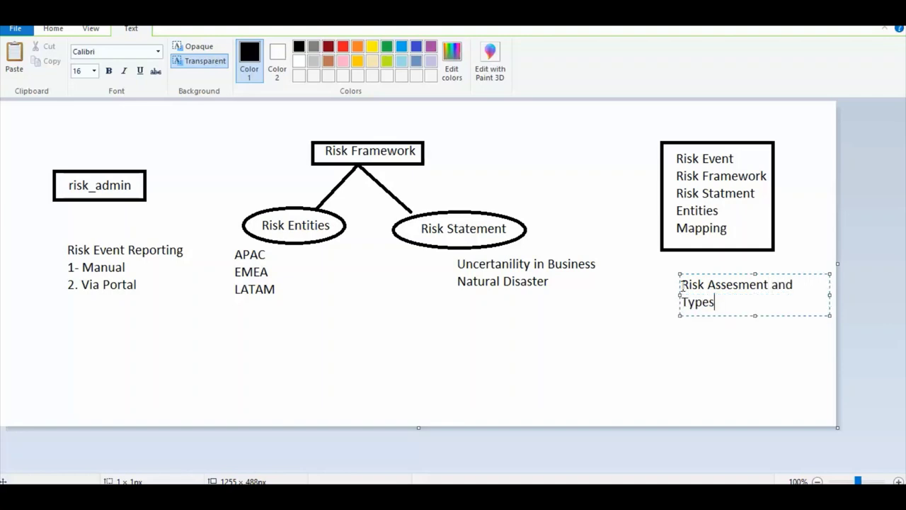
key("Return")
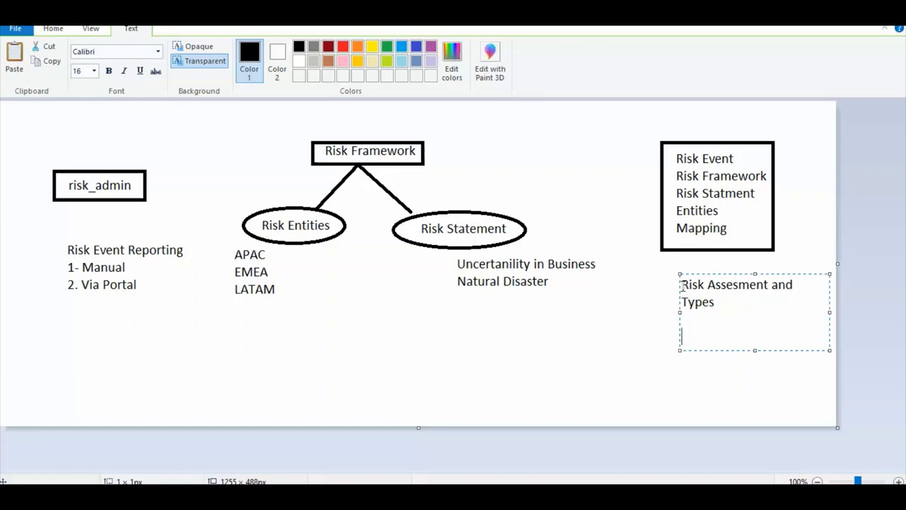
type("Risk Administration")
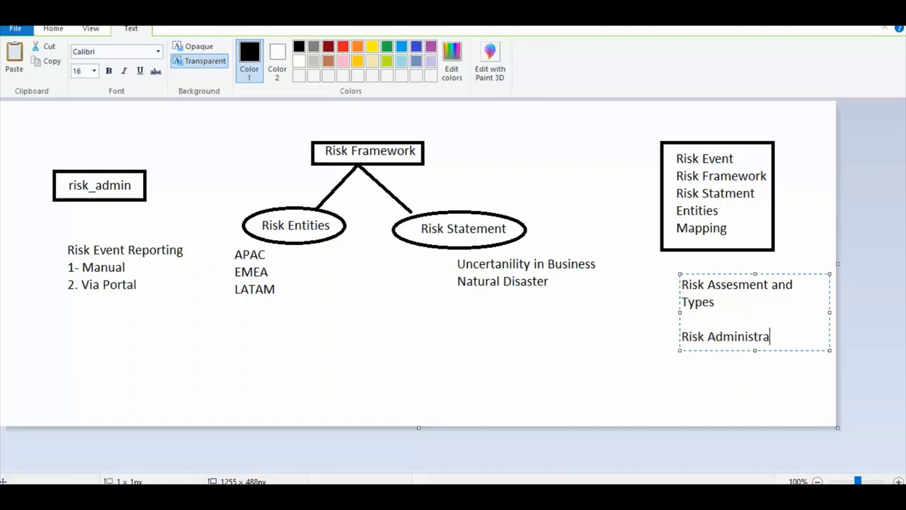